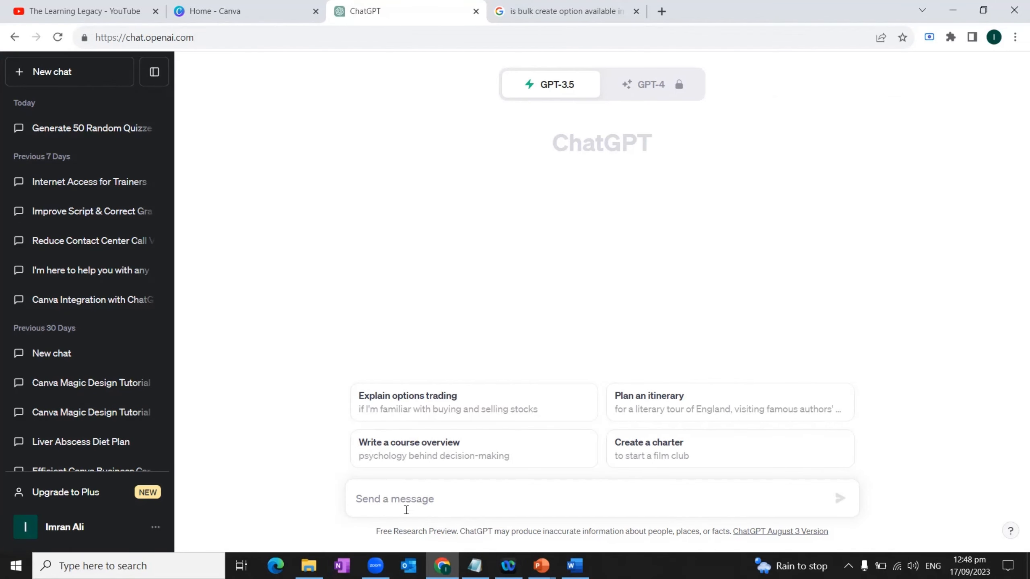
Step: Submit the prepared prompt requesting a numbered table of 50 different random quizzes with question, four answer options and correct answer columns
key("ctrl+v")
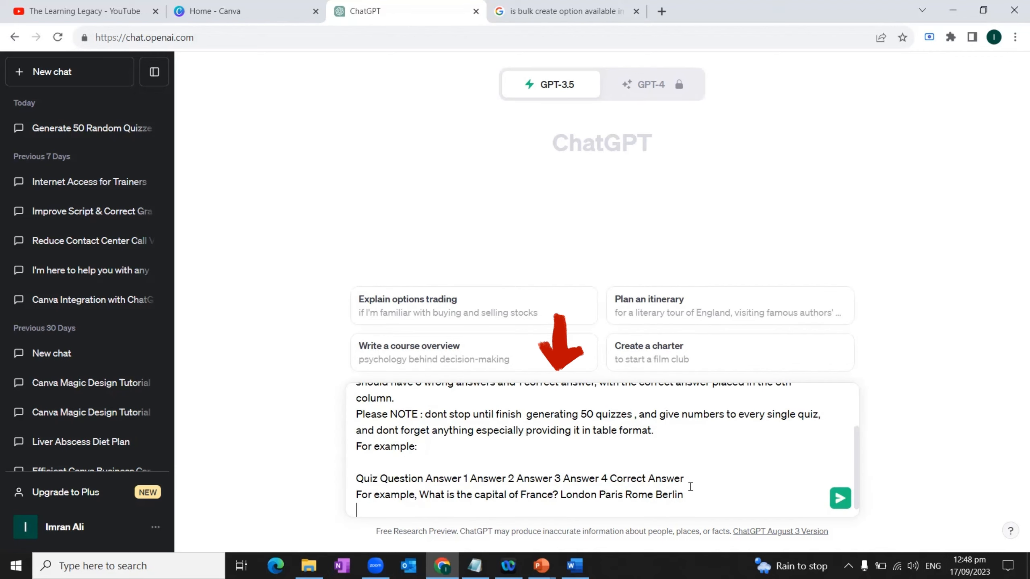
scroll(538, 408, "up", 3)
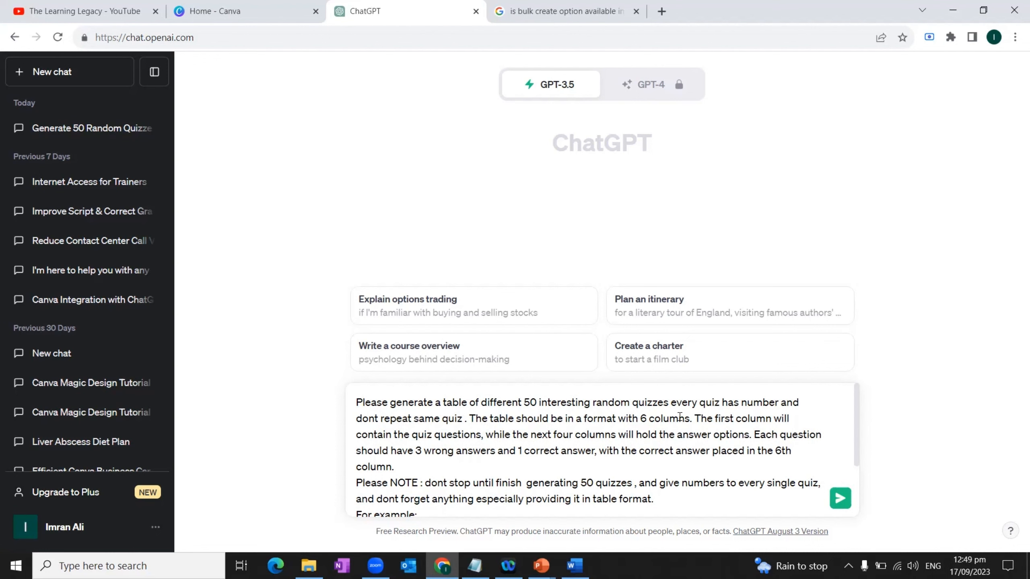
scroll(690, 413, "down", 3)
scroll(685, 446, "up", 3)
left_click(842, 500)
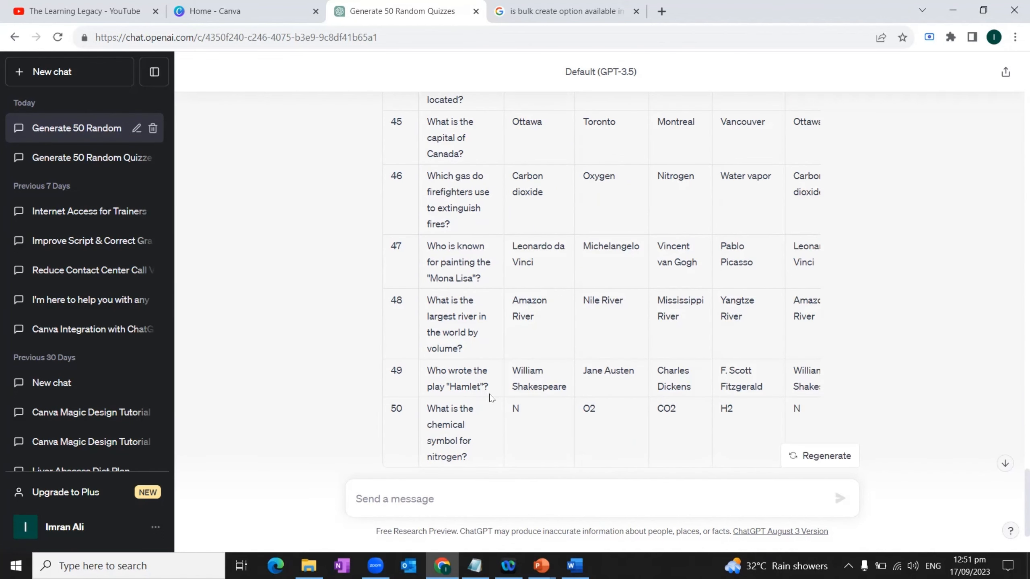
Step: Select and copy the complete generated quiz table, from the Quiz # header through question 50
scroll(609, 394, "up", 15)
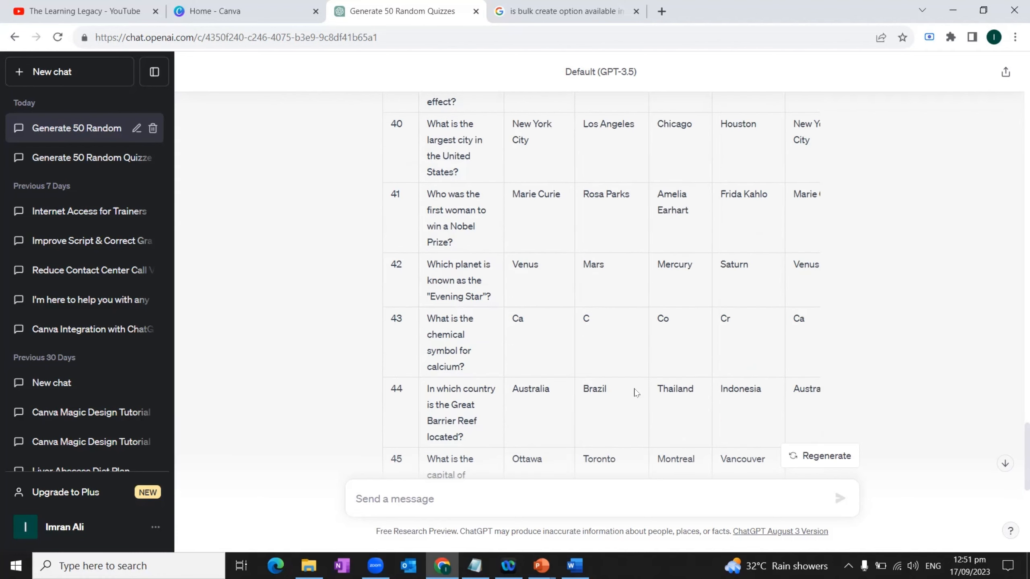
scroll(636, 393, "up", 20)
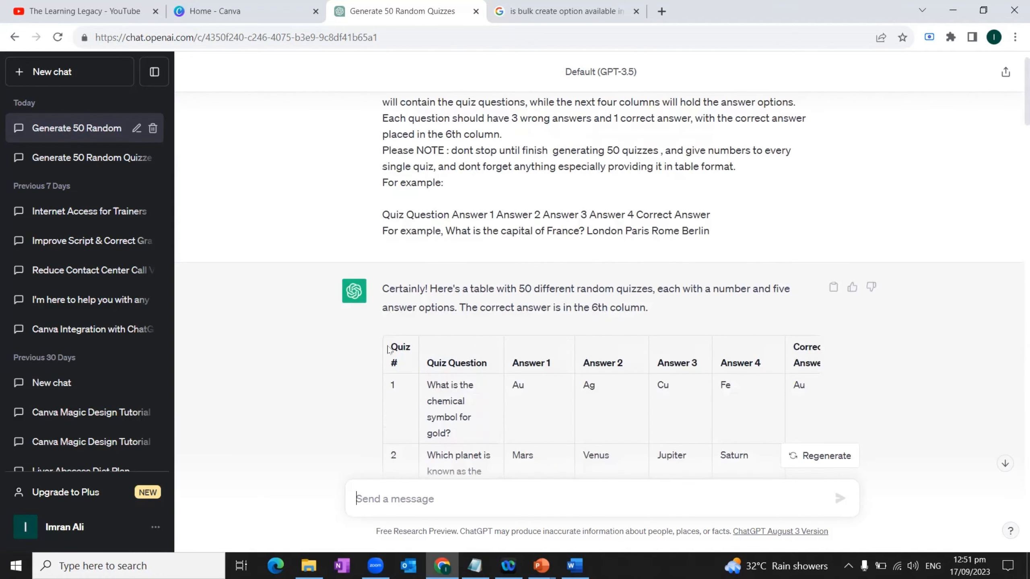
left_click_drag(390, 349, 639, 388)
key("ctrl+c")
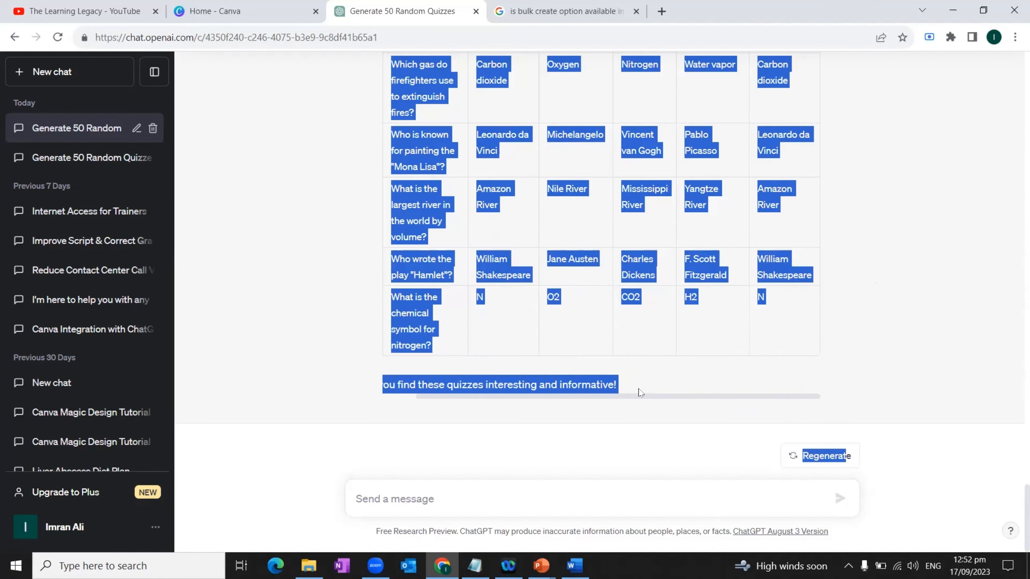
Step: Open google.com/sheets in a new browser tab and create a blank spreadsheet
key("ctrl+t")
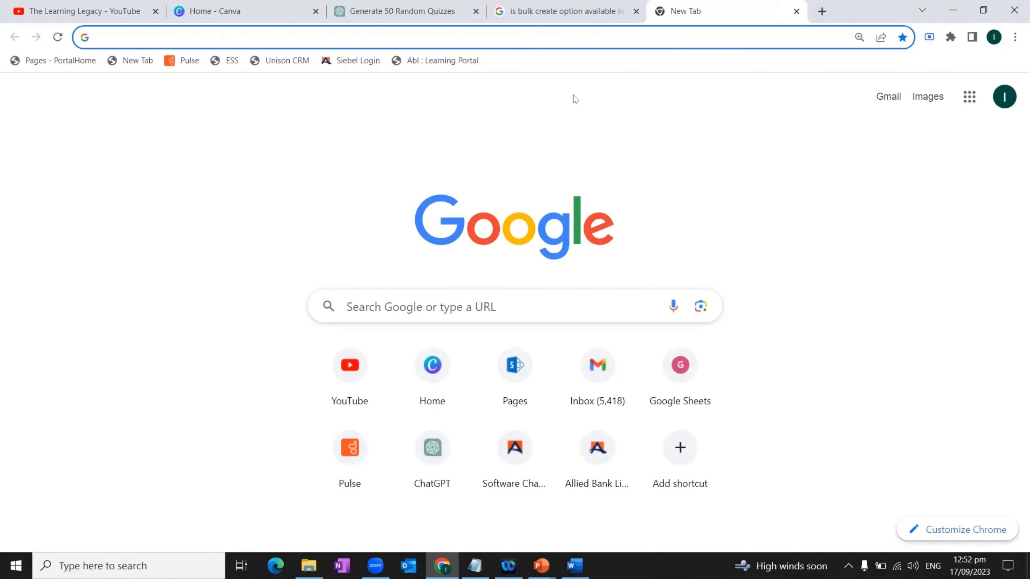
type("google")
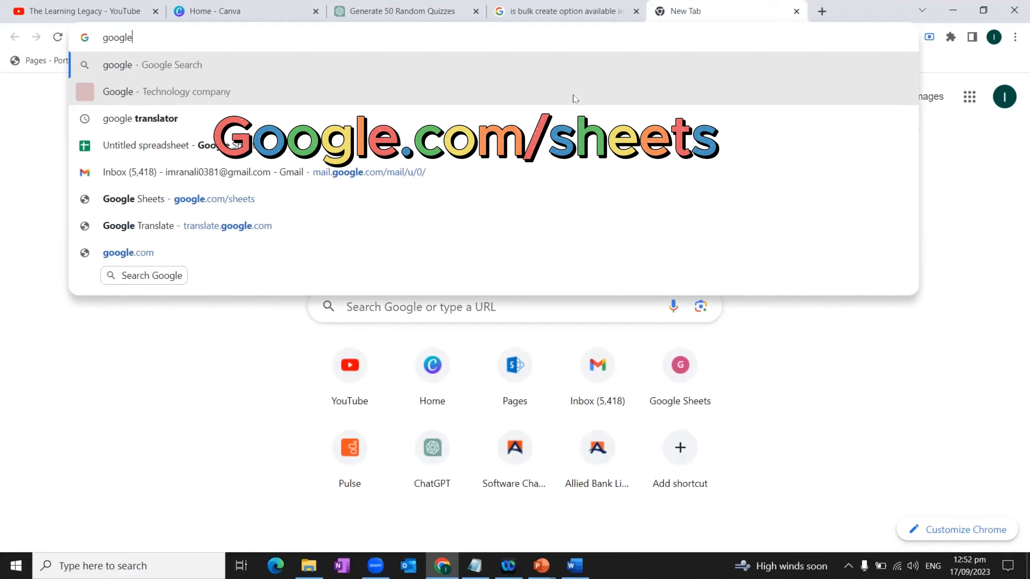
type(".com/")
type("spreadshe")
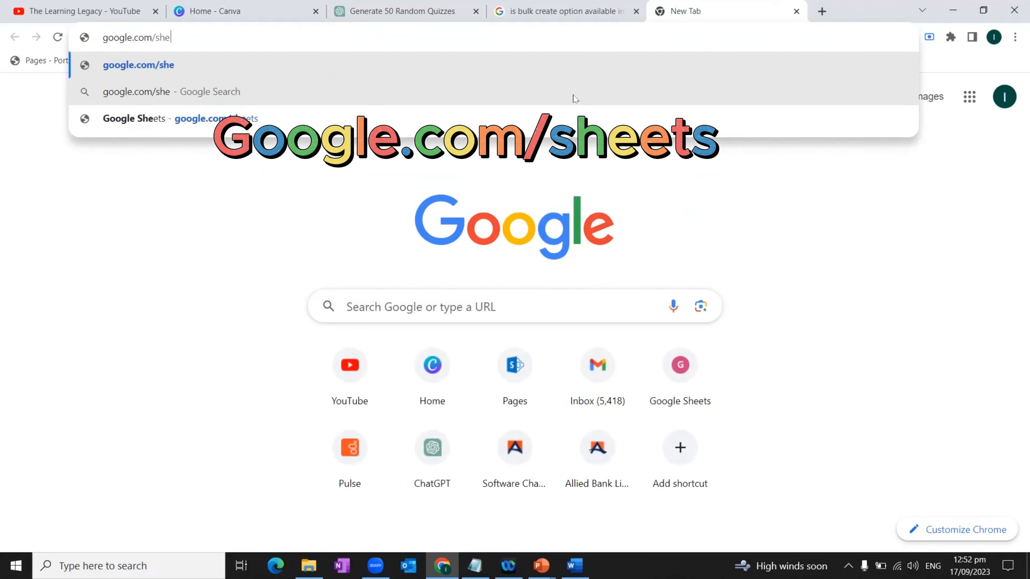
key("Return")
left_click(246, 240)
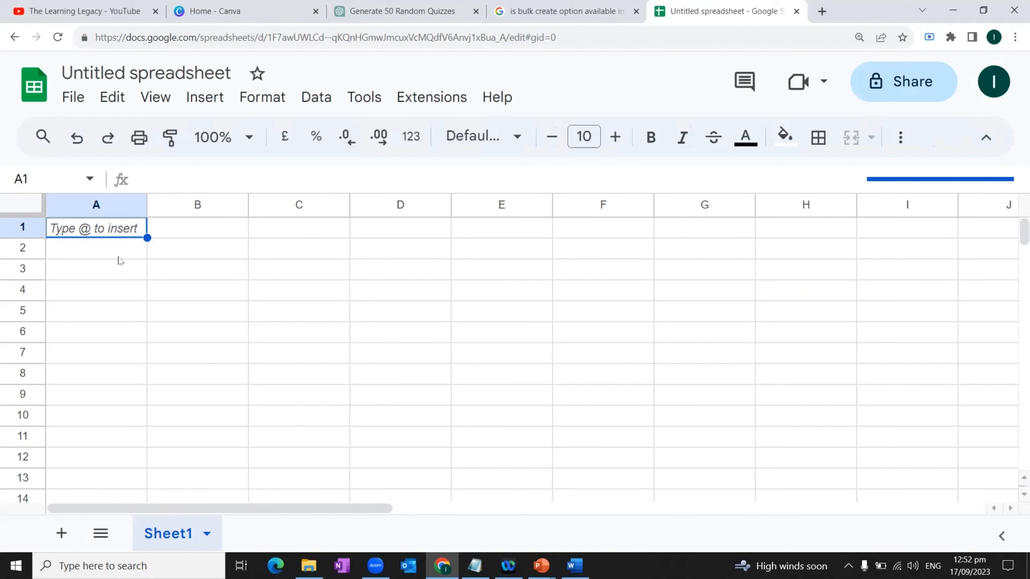
Step: Paste the copied quiz table starting at cell A1 and name the spreadsheet MCQs
key("ctrl+v")
left_click(230, 69)
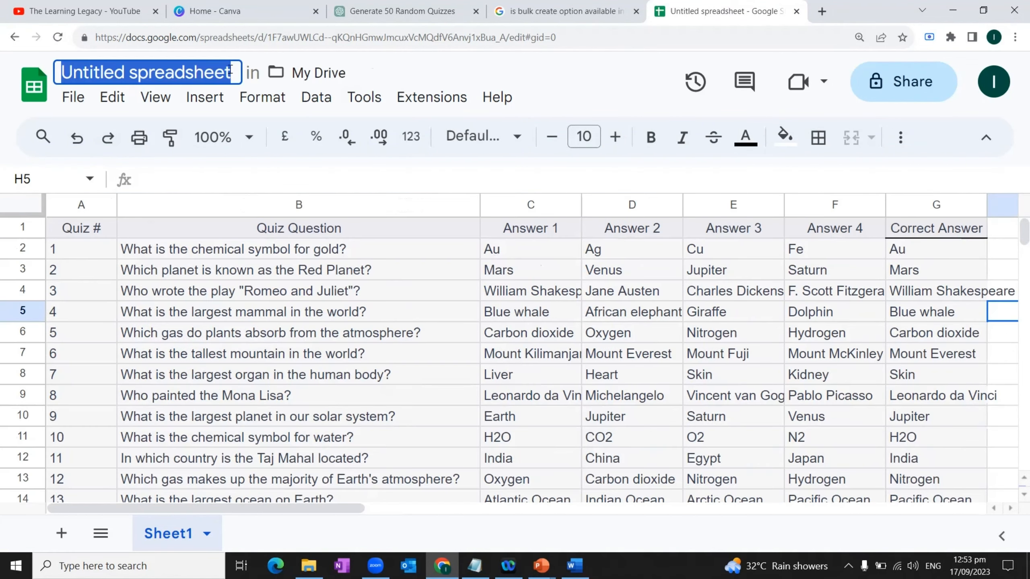
type("MCQs")
key("Return")
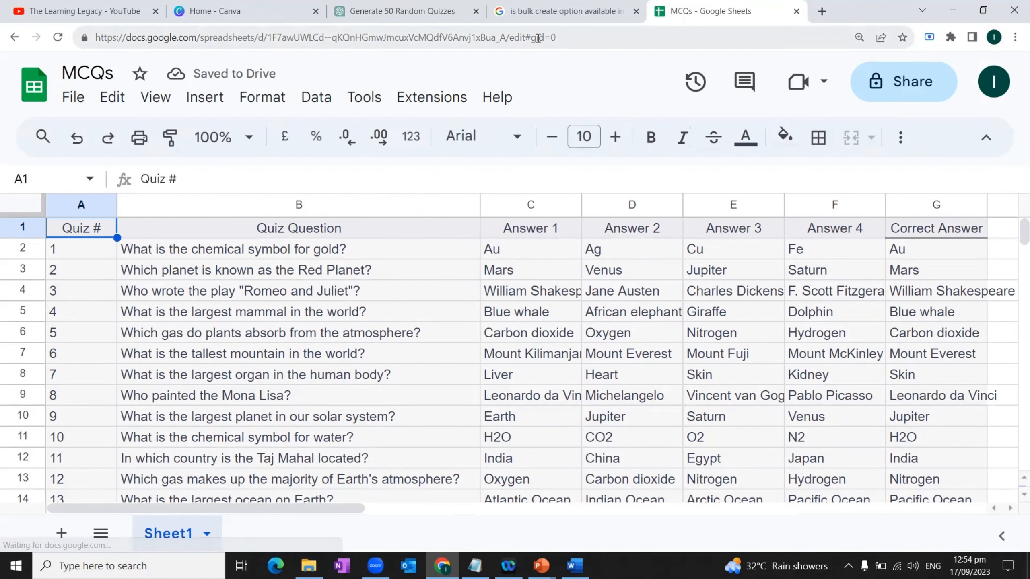
Step: Download the MCQs spreadsheet as a comma-separated values (.csv) file
left_click(73, 100)
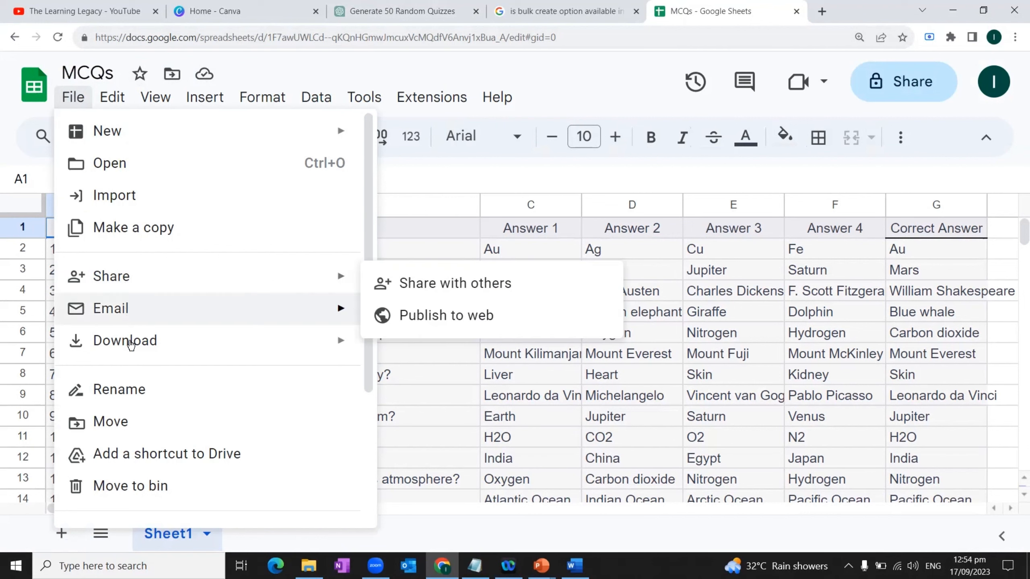
mouse_move(237, 349)
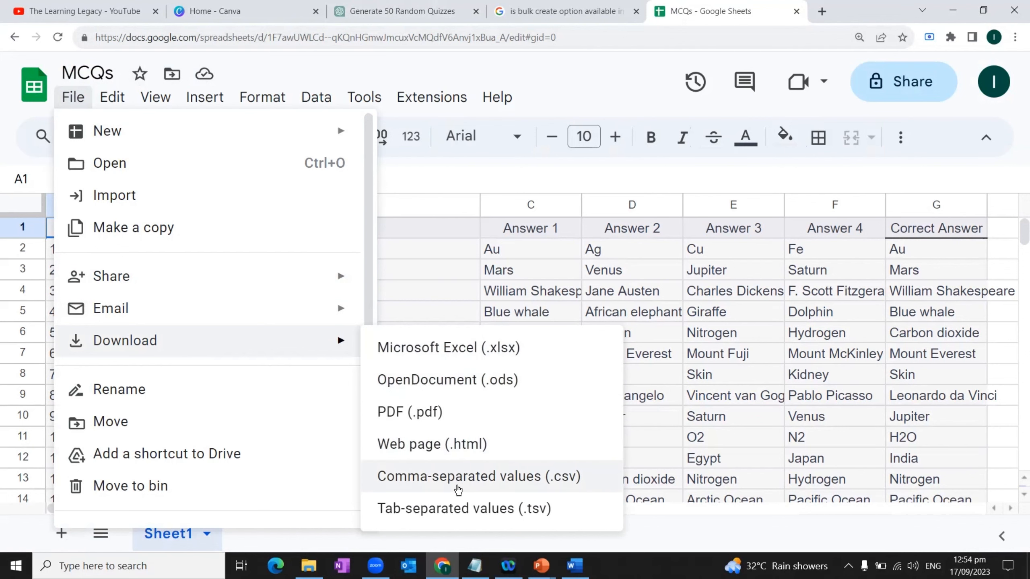
left_click(490, 482)
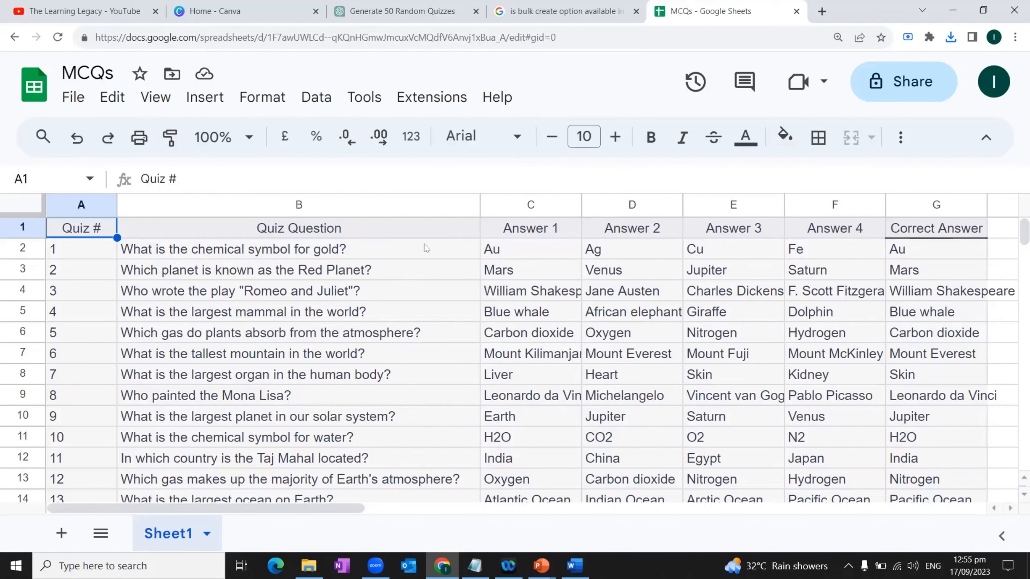
left_click(326, 254)
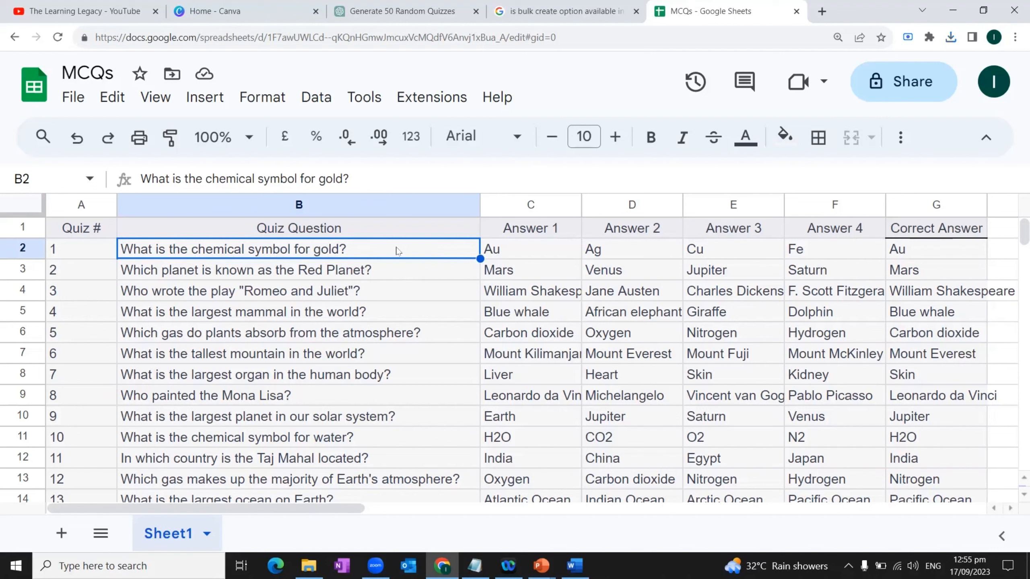
Step: Switch to Canva and create a blank Mobile Video design
left_click(227, 13)
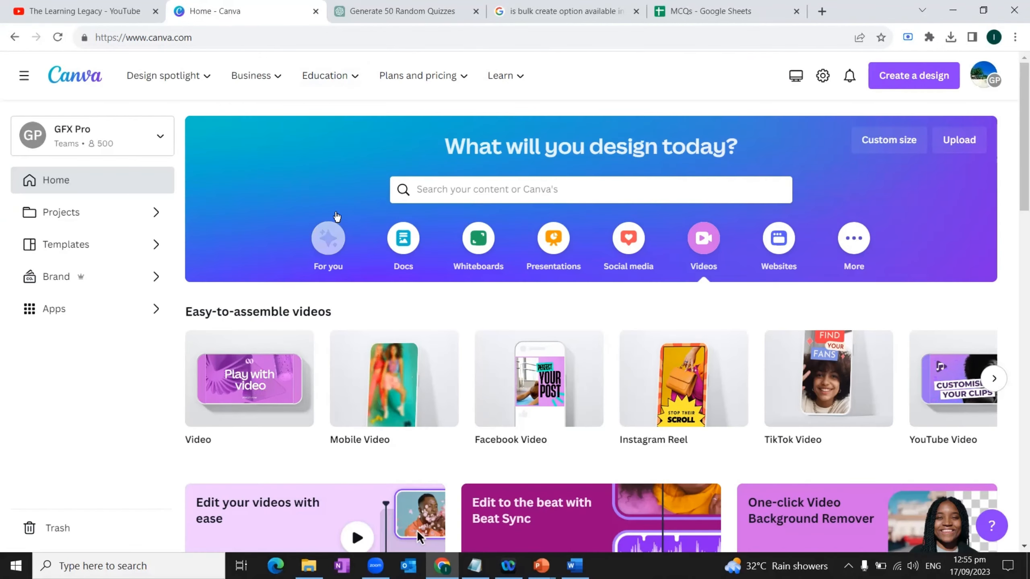
mouse_move(403, 374)
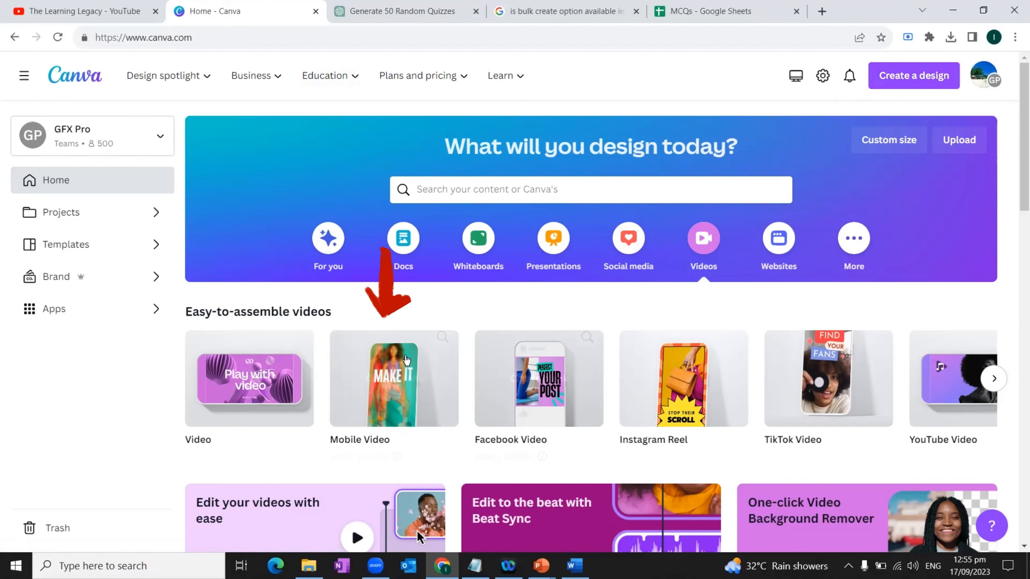
left_click(390, 378)
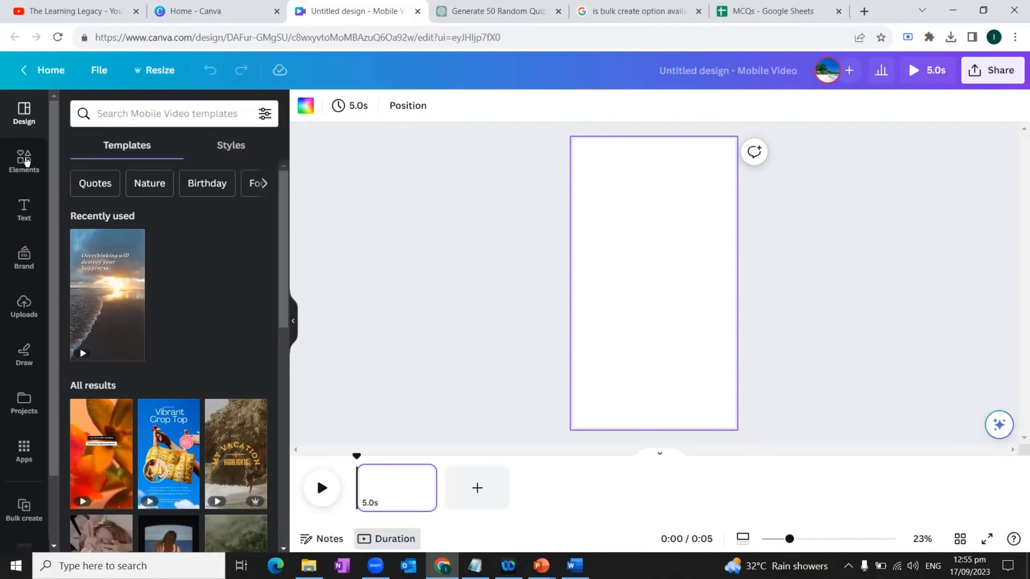
Step: Search the design elements for "gold" and show all matching photos
left_click(25, 159)
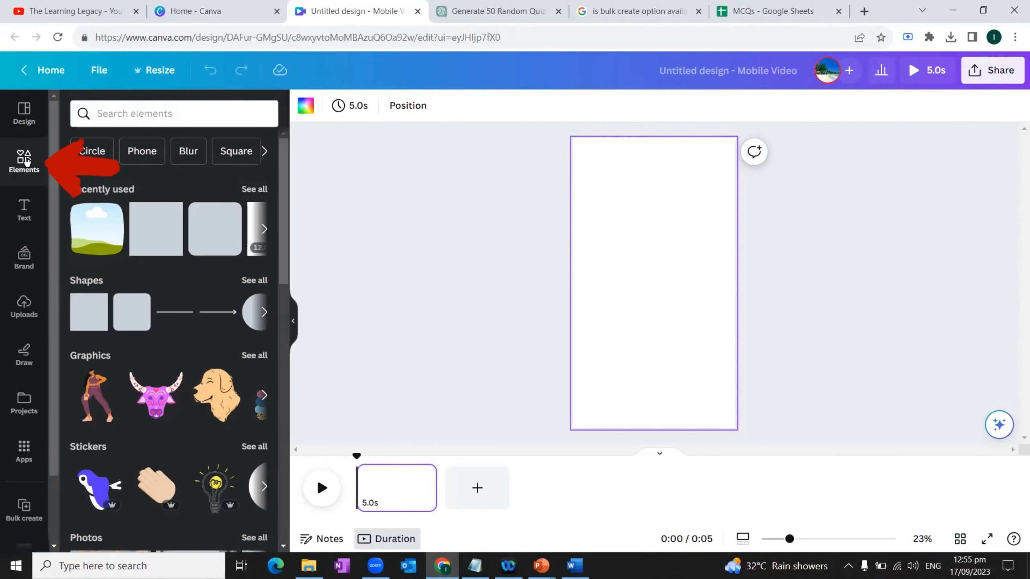
left_click(133, 106)
type("gold")
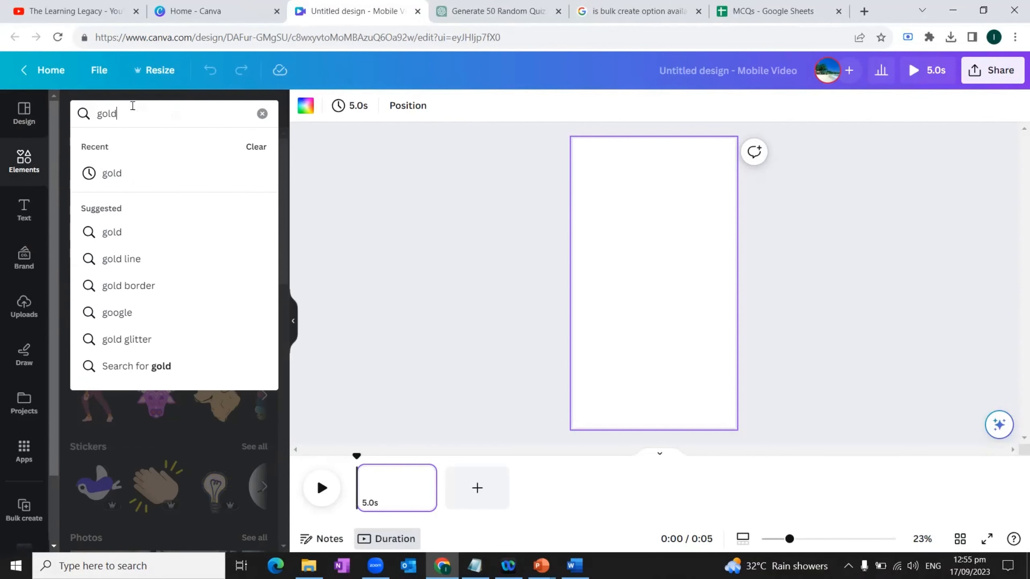
key("Return")
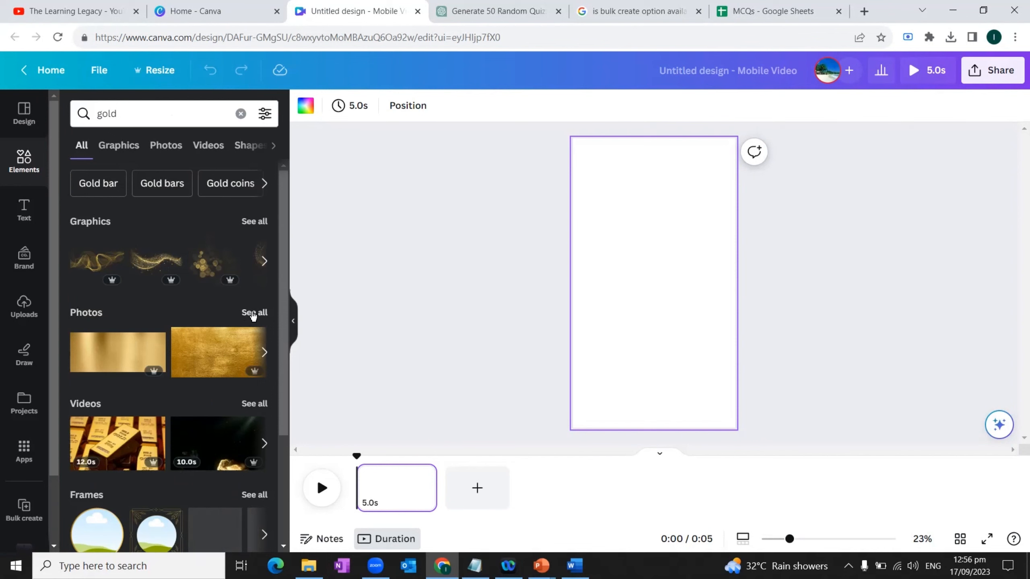
left_click(254, 312)
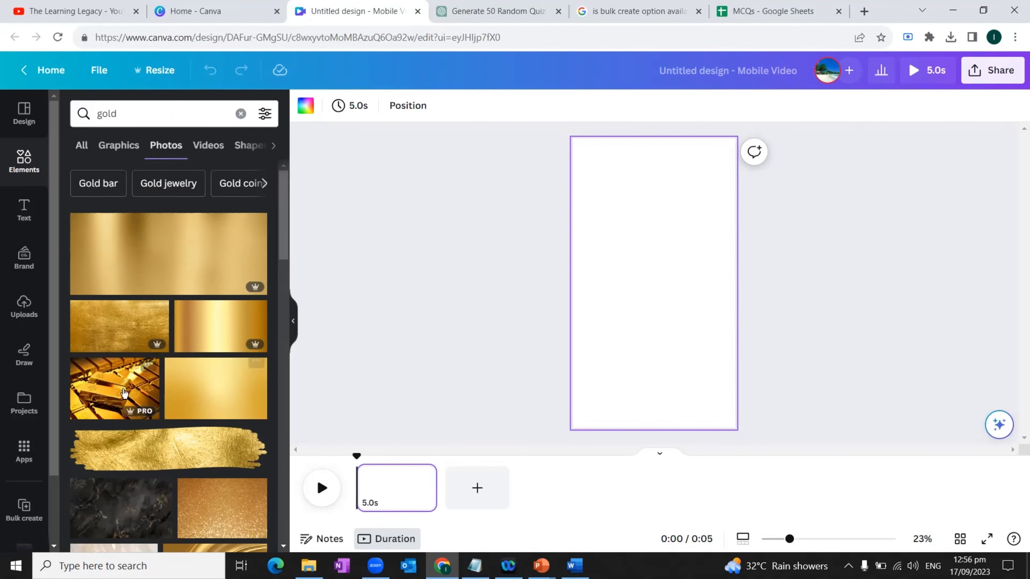
Step: Add the gold bars photo to a new folder named MCQs
key("ctrl+plus")
key("ctrl+plus")
key("ctrl+plus")
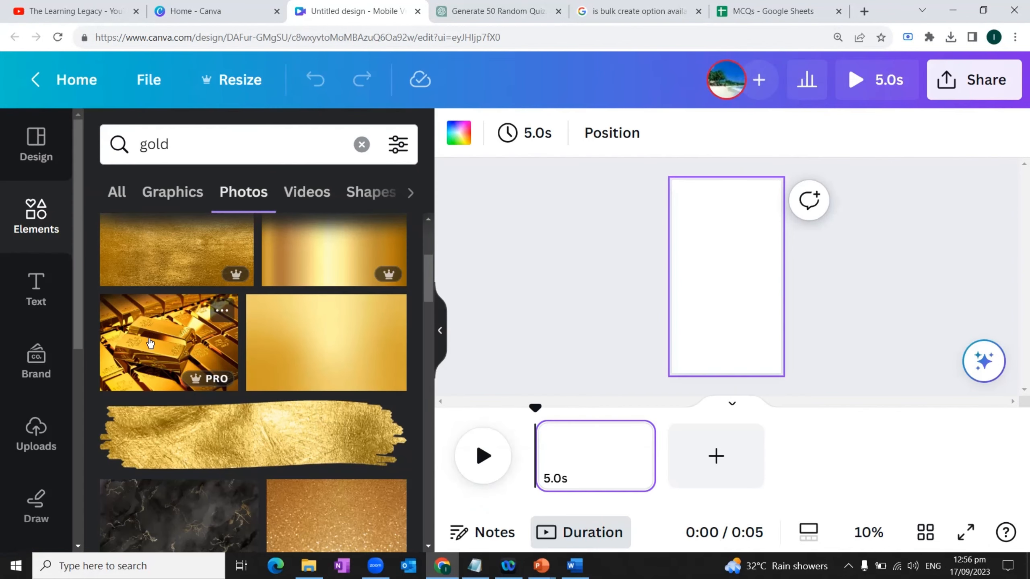
left_click(223, 312)
scroll(367, 380, "down", 3)
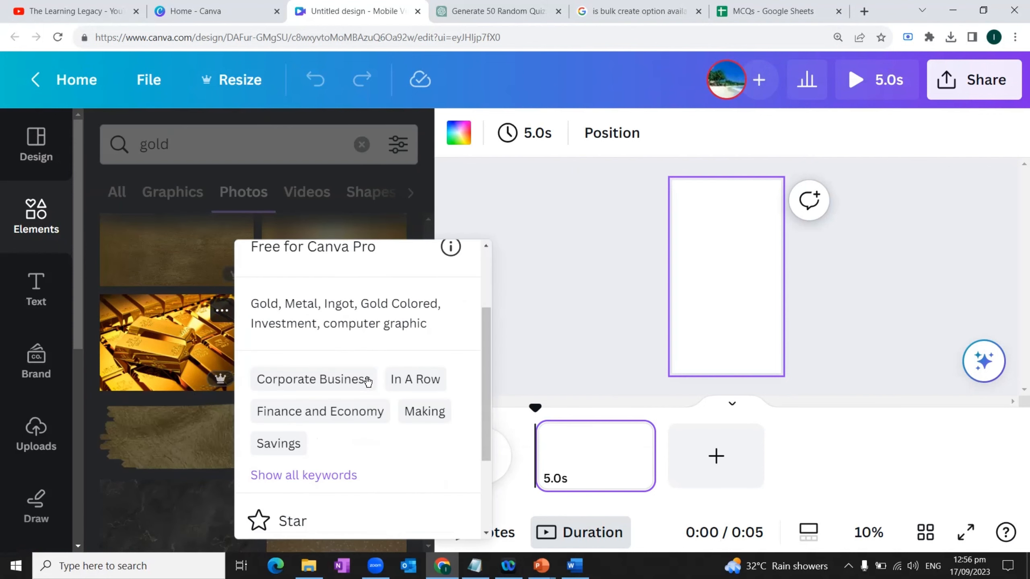
scroll(368, 382, "down", 3)
scroll(368, 382, "down", 1)
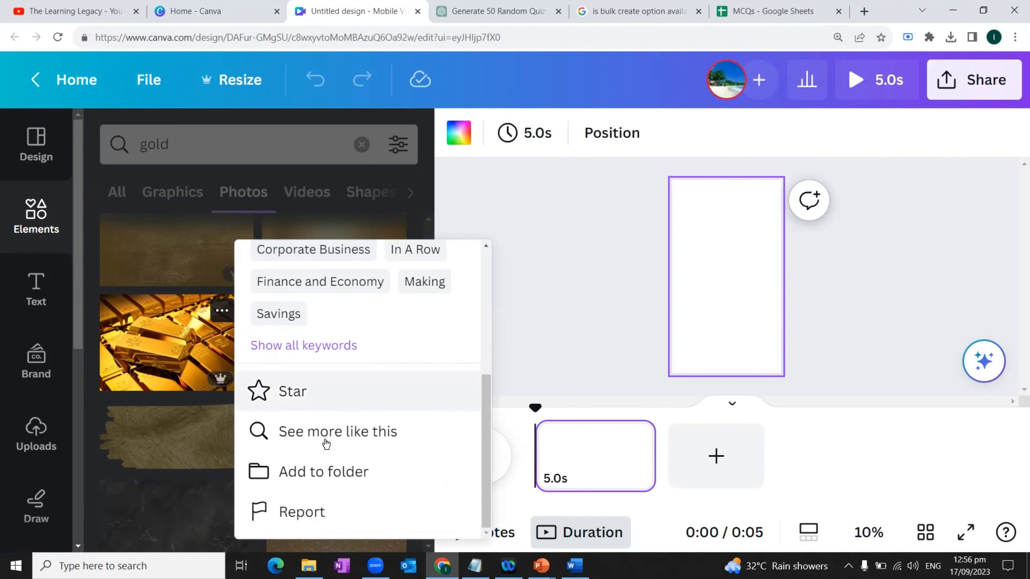
left_click(316, 472)
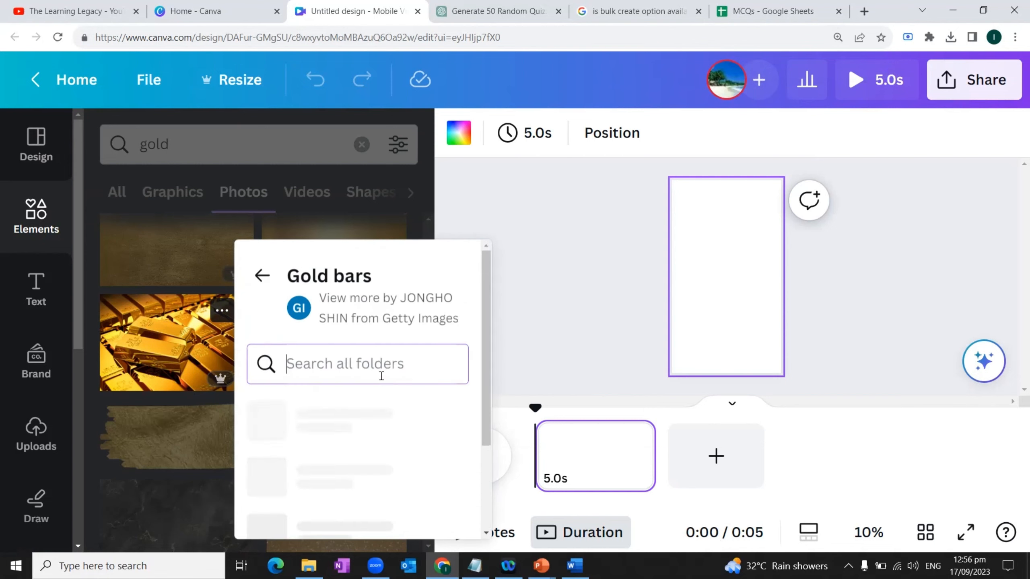
scroll(381, 376, "down", 3)
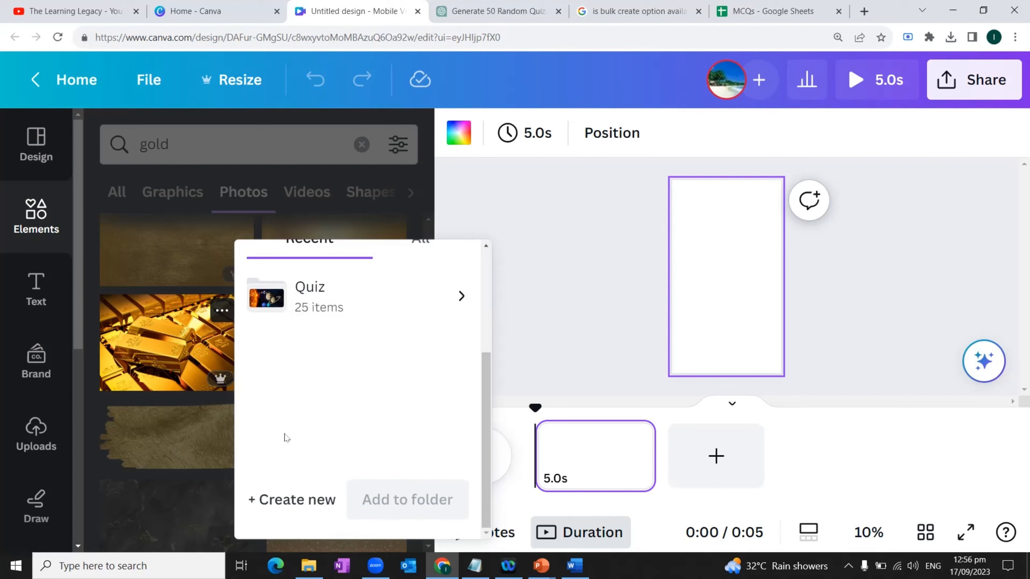
left_click(273, 499)
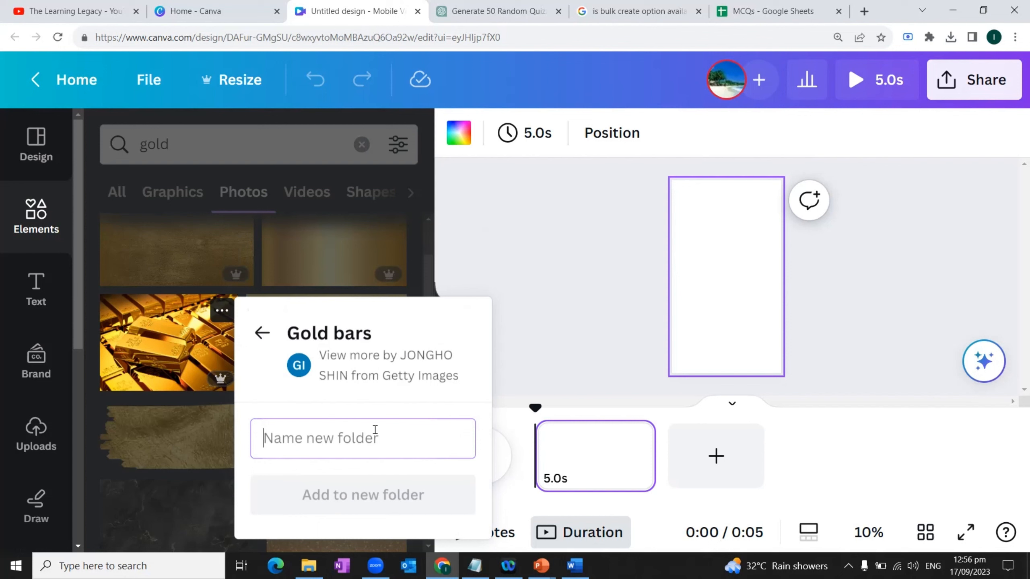
type("MCQ")
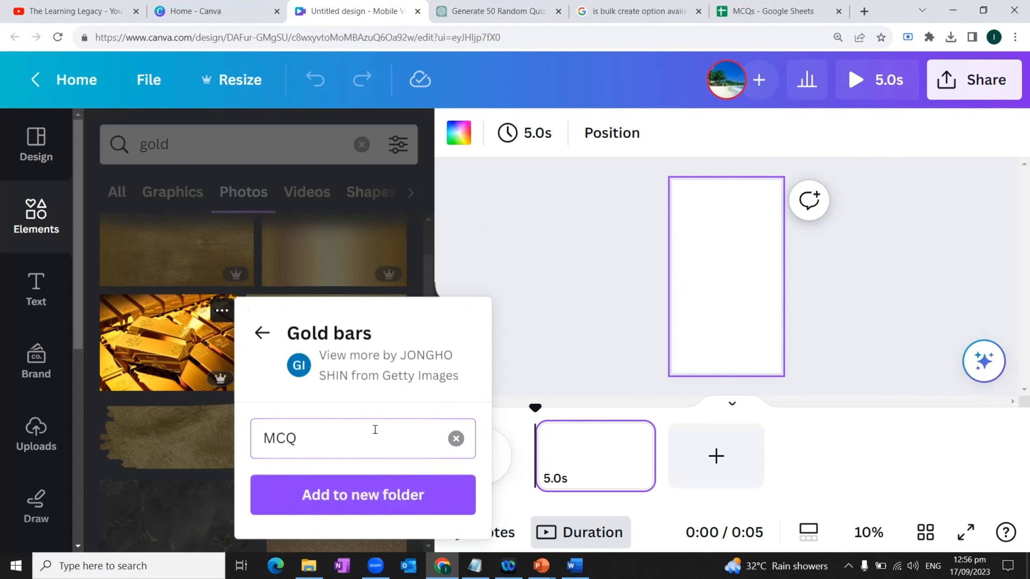
type("s")
key("Return")
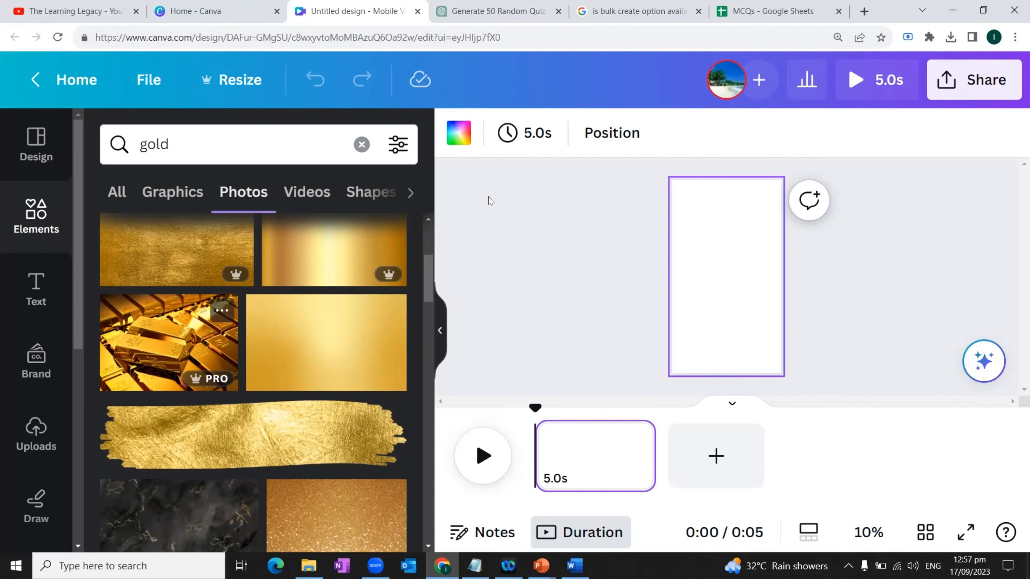
Step: Check the second quiz question in the MCQs Google Sheet, and search the Canva photos for "red planet"
left_click(752, 14)
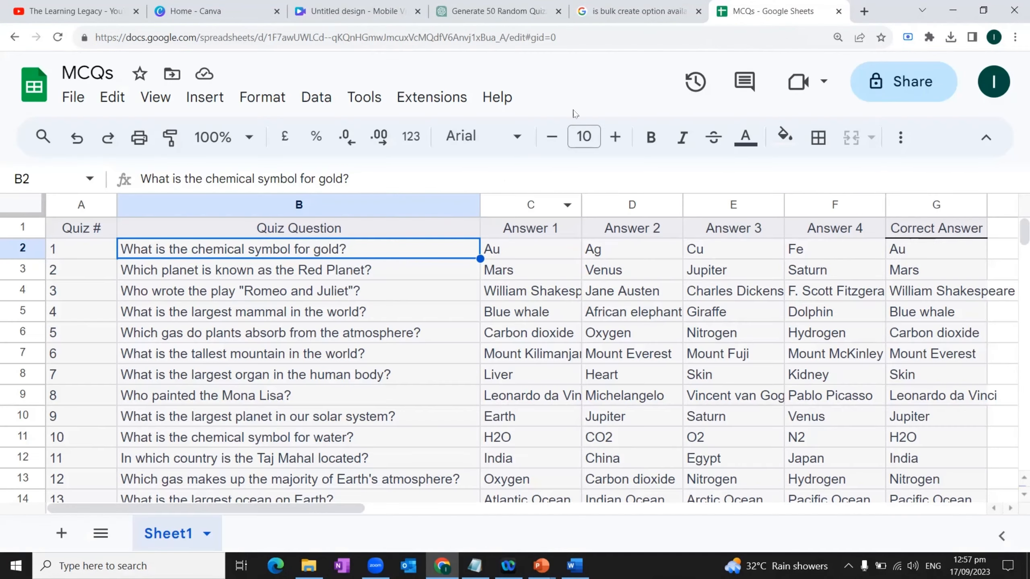
left_click(370, 271)
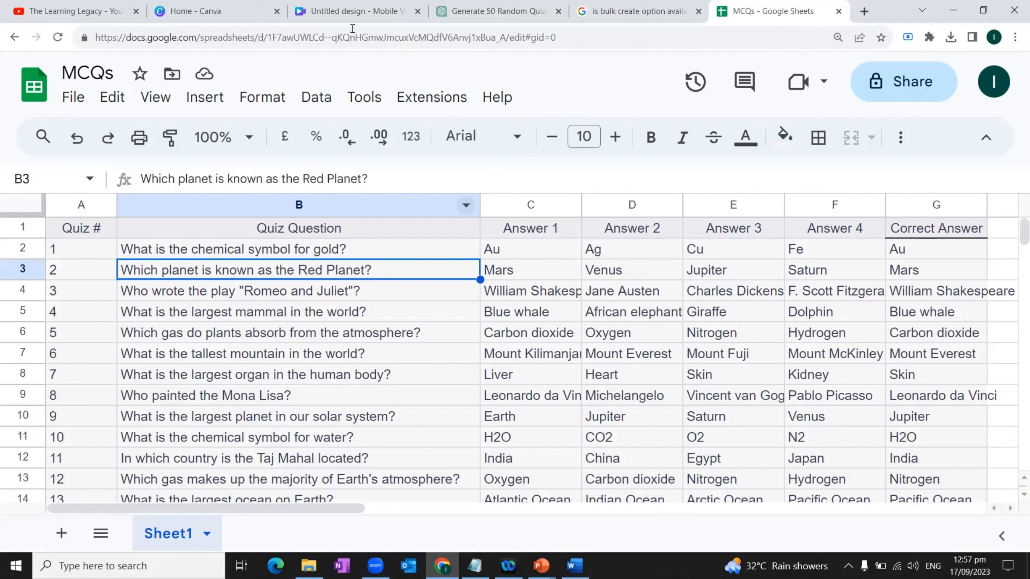
left_click(318, 12)
left_click(221, 128)
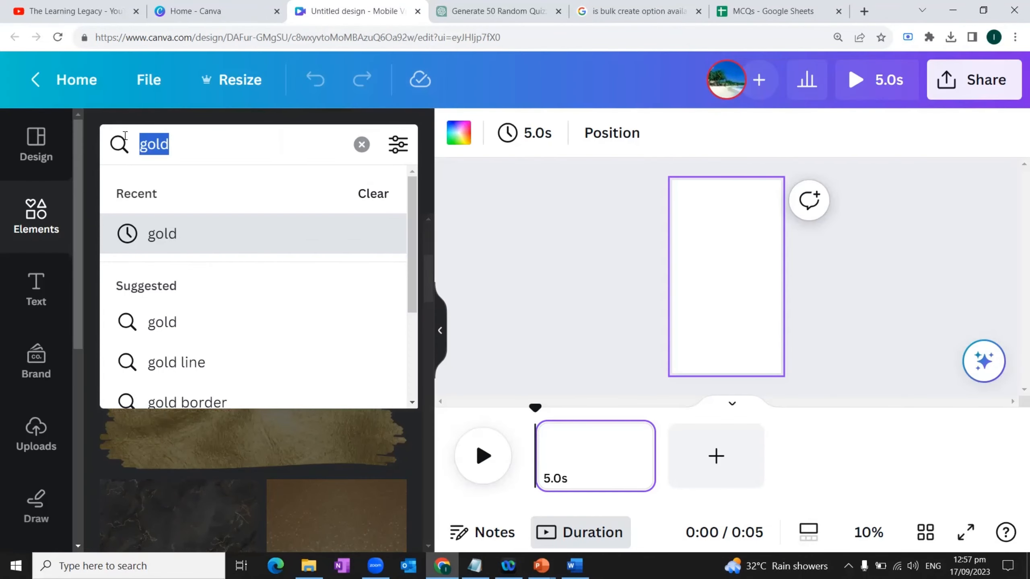
type("red")
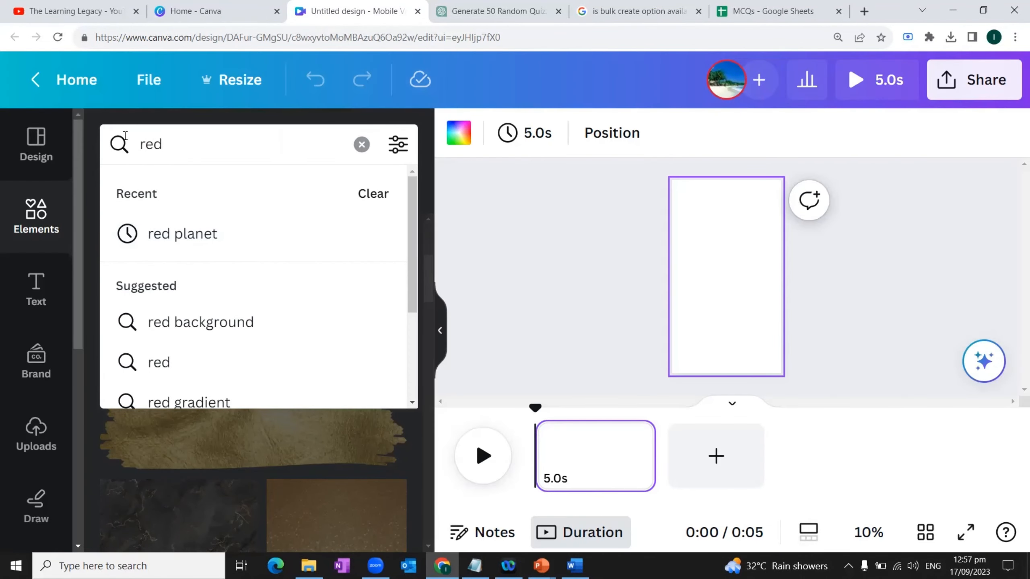
type(" planet")
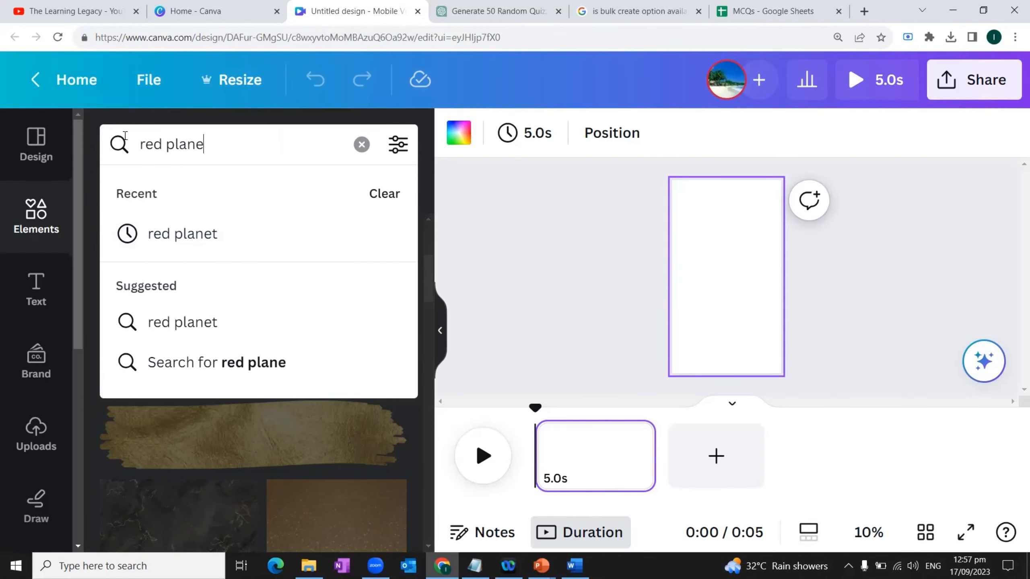
key("Return")
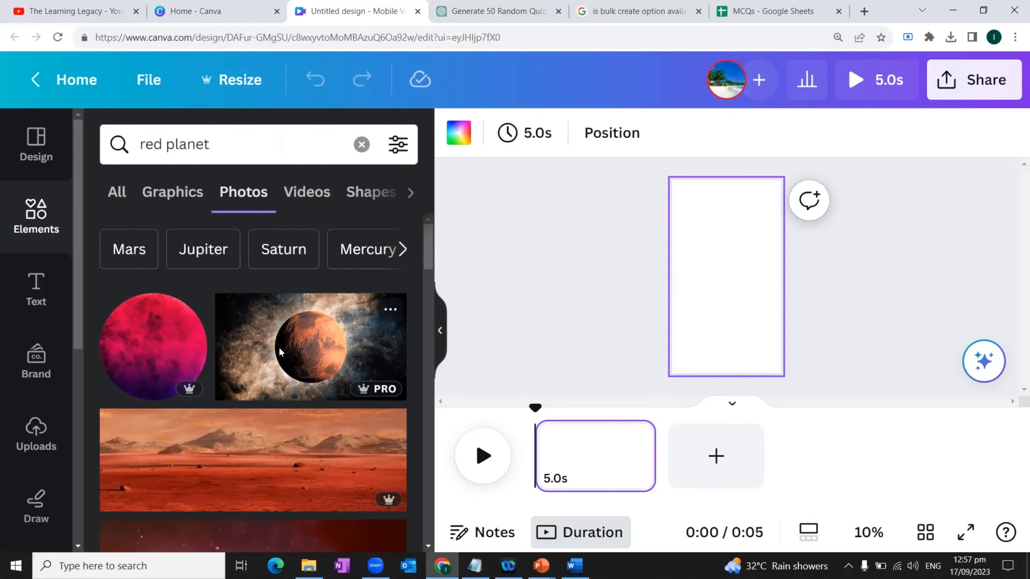
Step: Add the Planet Mars in space photo to the existing MCQs folder
key("ctrl+minus")
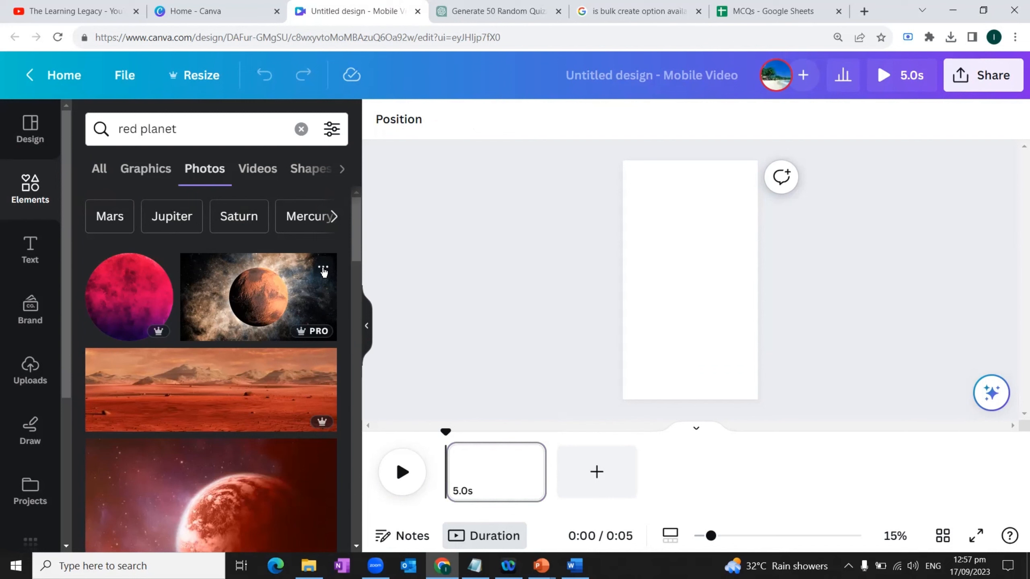
left_click(323, 268)
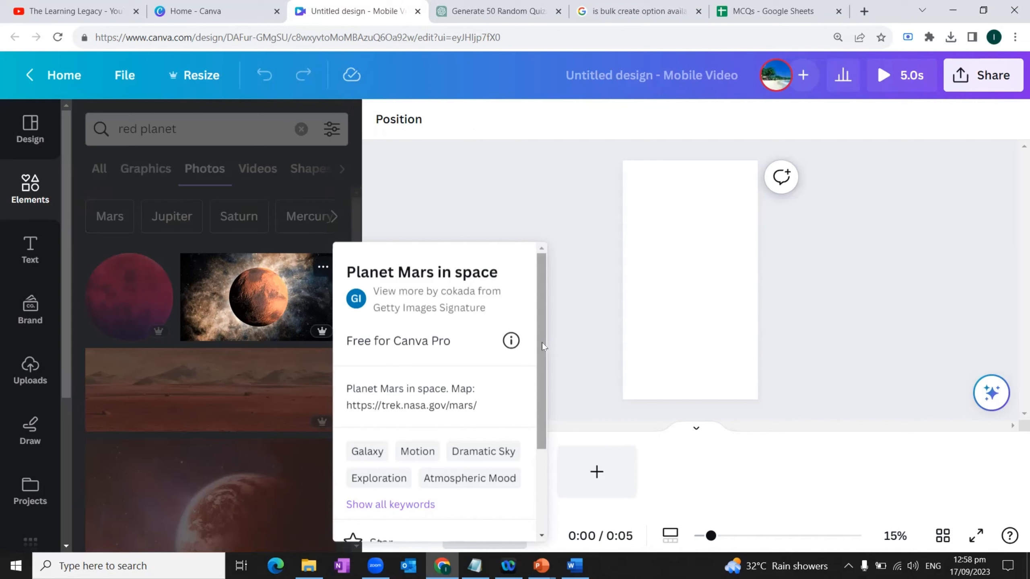
left_click_drag(542, 343, 542, 447)
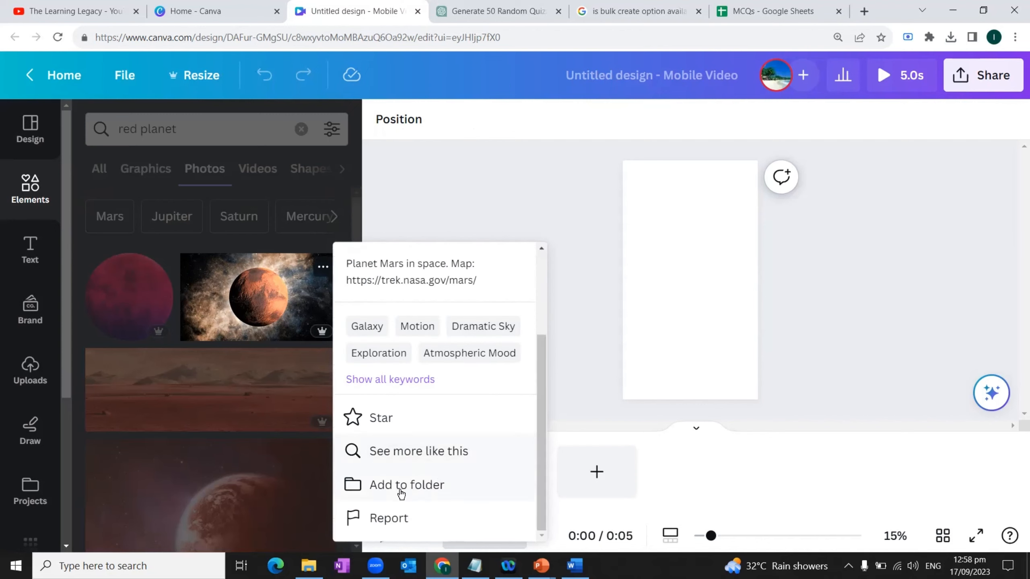
left_click(421, 489)
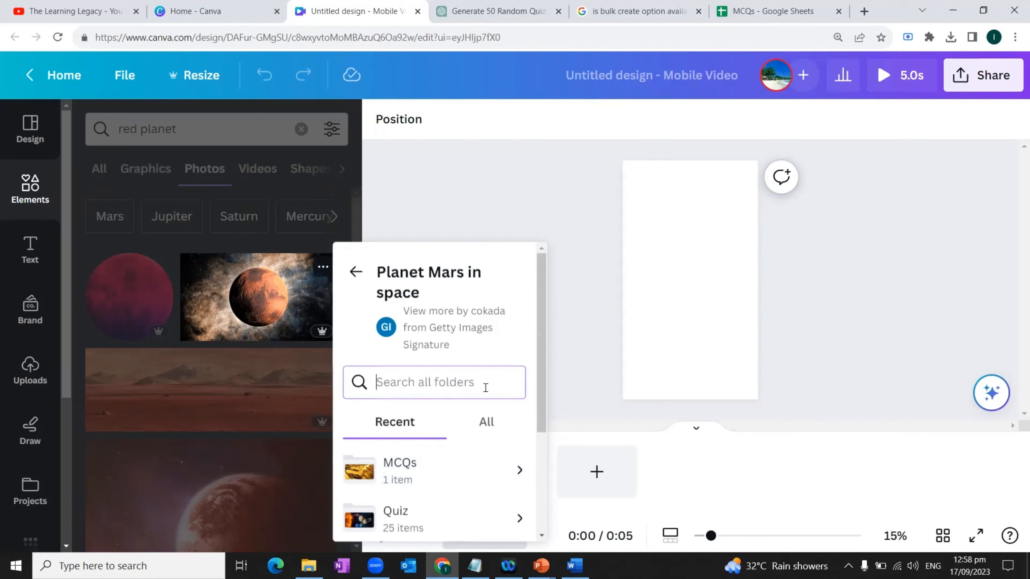
scroll(492, 382, "down", 3)
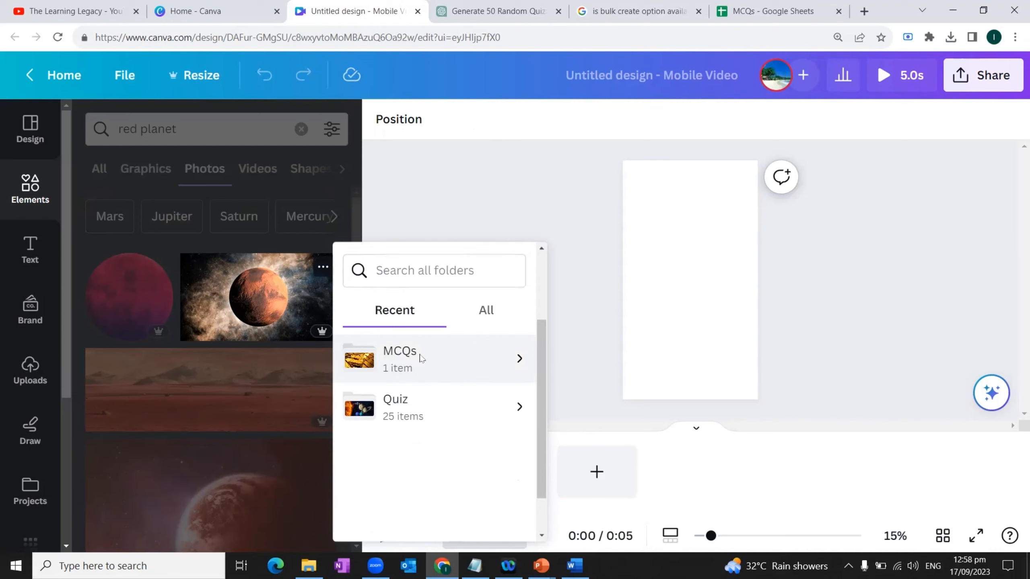
left_click(421, 358)
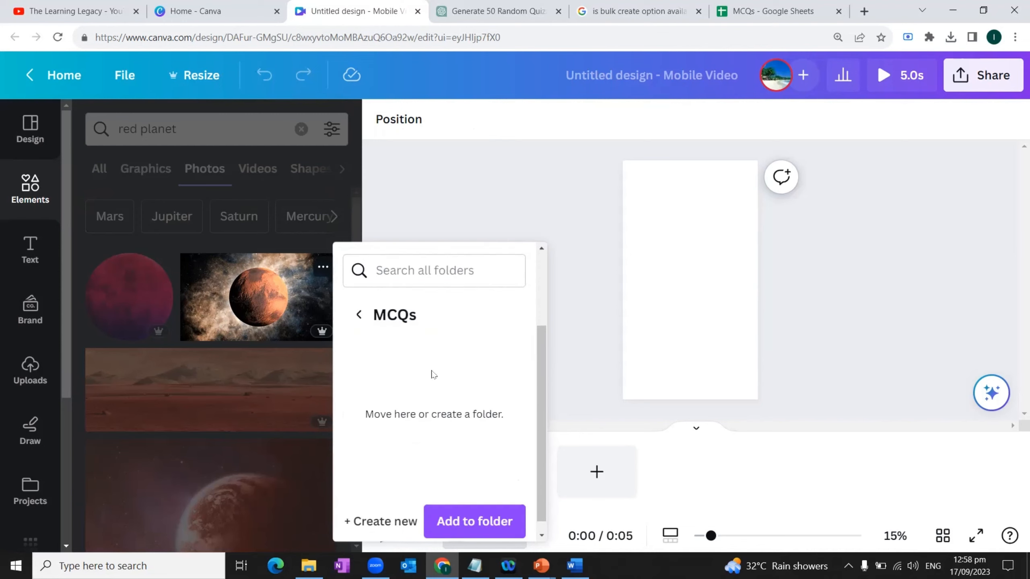
left_click(462, 526)
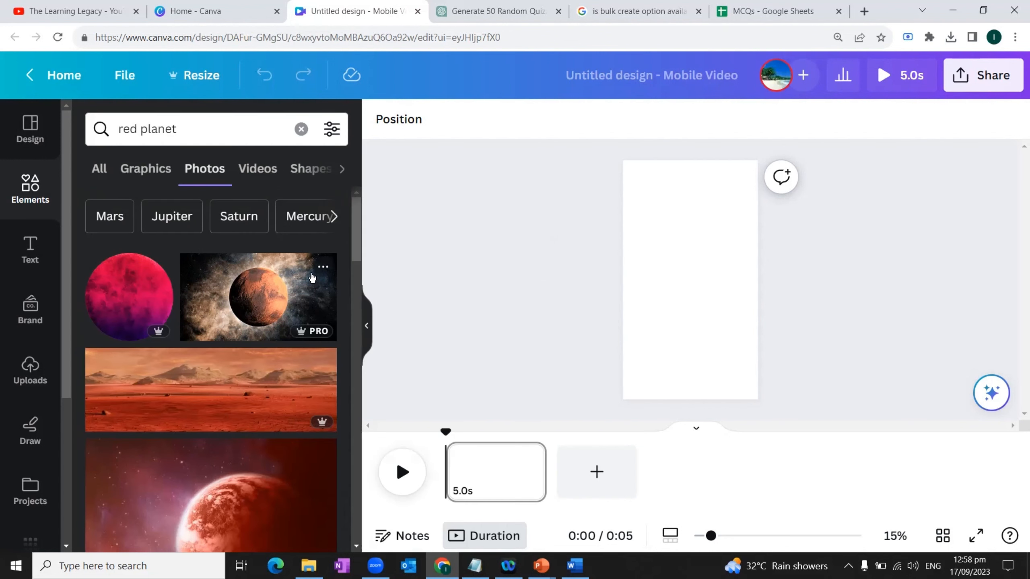
Step: Switch to the MCQs Google Sheet and look through the remaining quiz questions
left_click(767, 13)
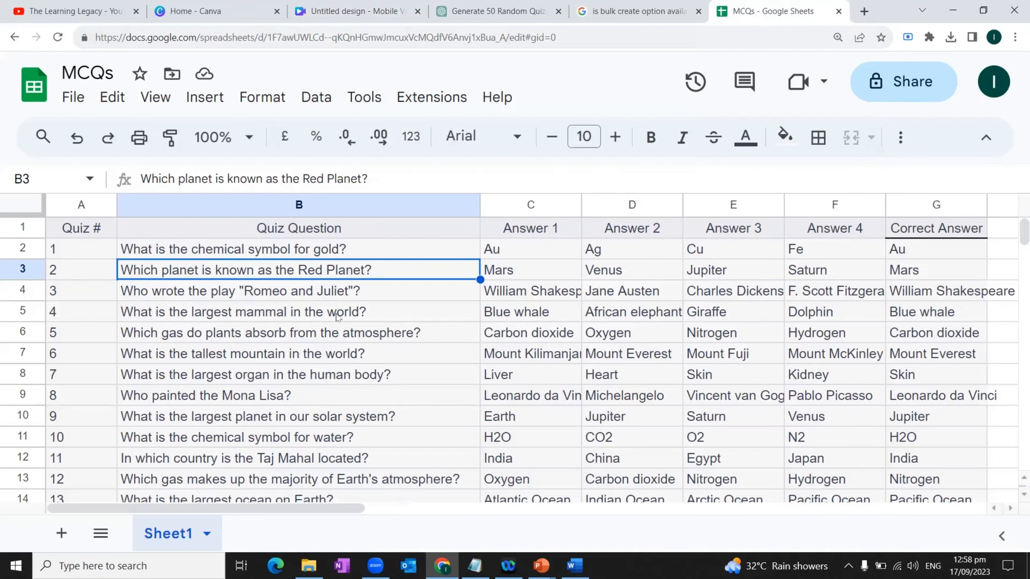
scroll(337, 318, "down", 10)
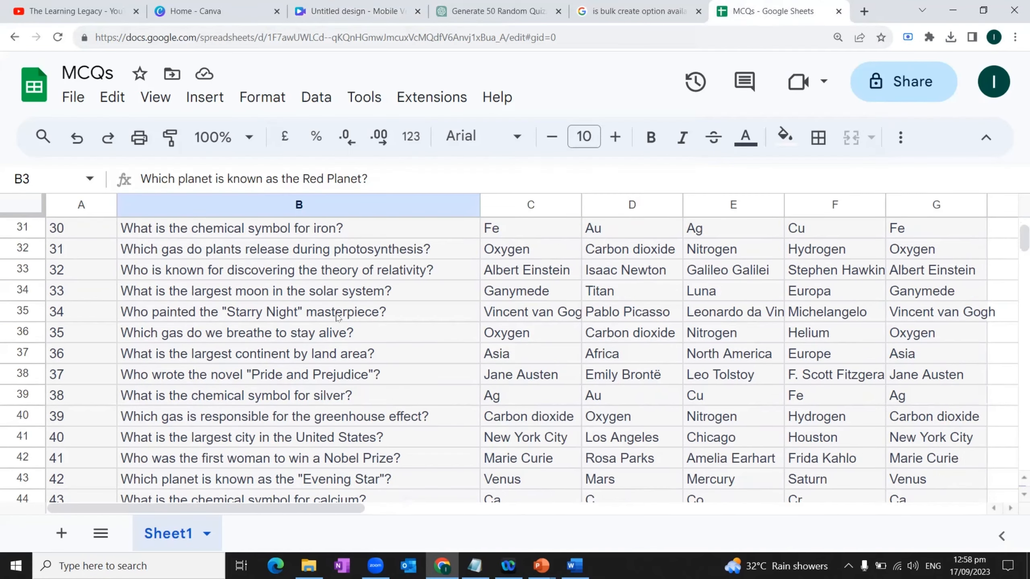
scroll(338, 318, "down", 4)
scroll(339, 314, "up", 14)
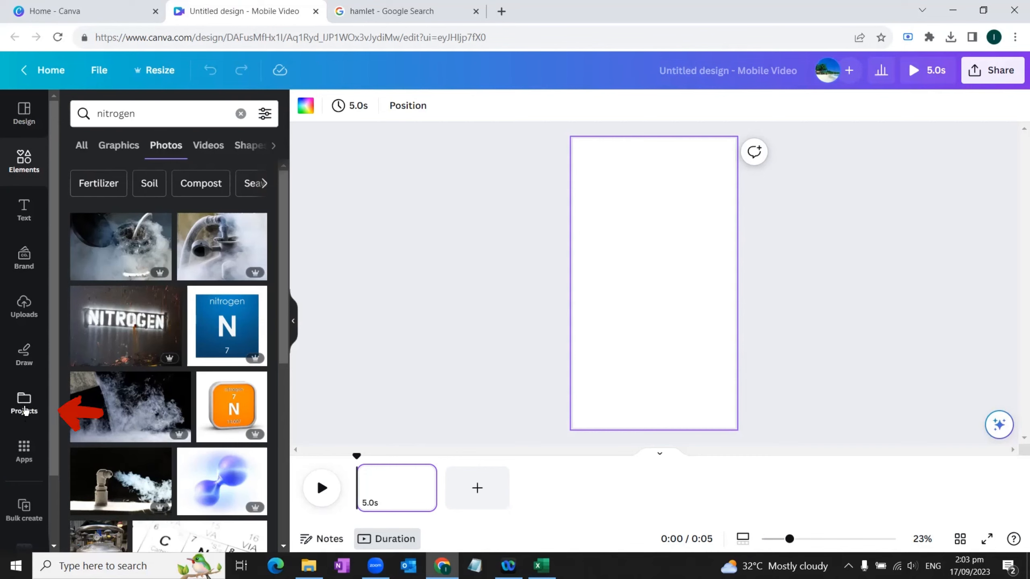
Step: Open the MCQs folder among the Canva projects and review the photos collected in it
left_click(24, 403)
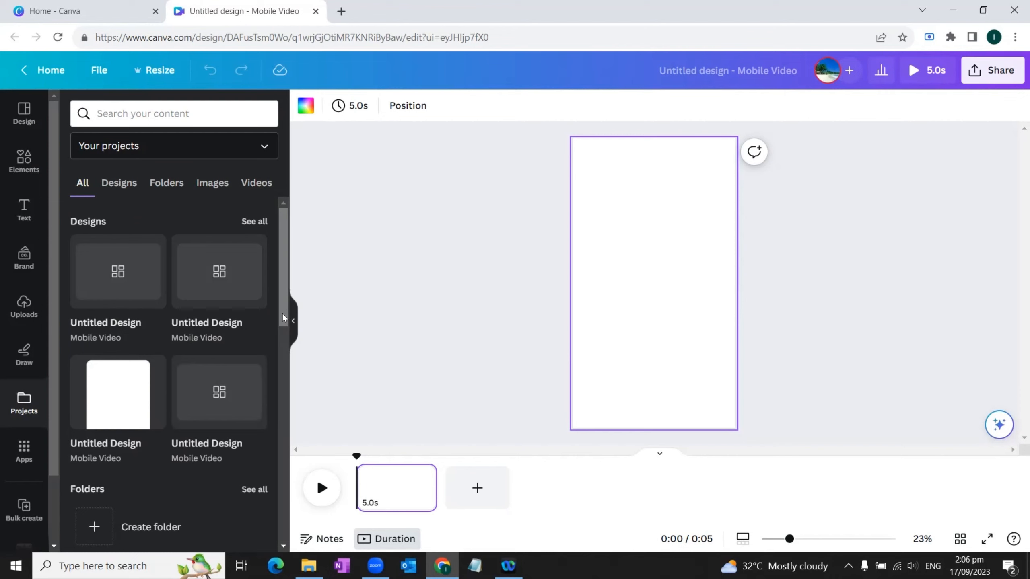
left_click_drag(282, 317, 267, 419)
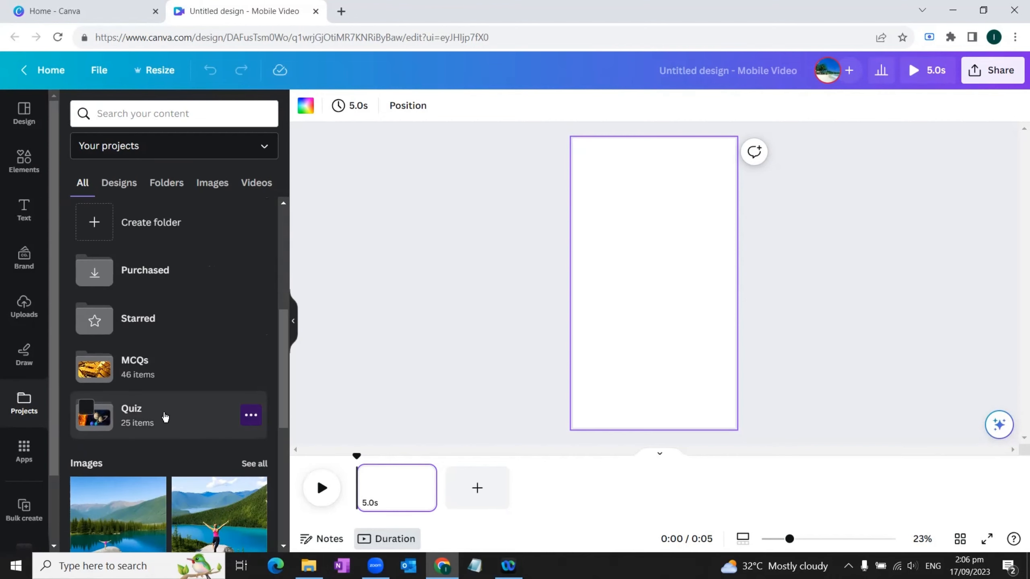
left_click(154, 369)
scroll(218, 335, "down", 3)
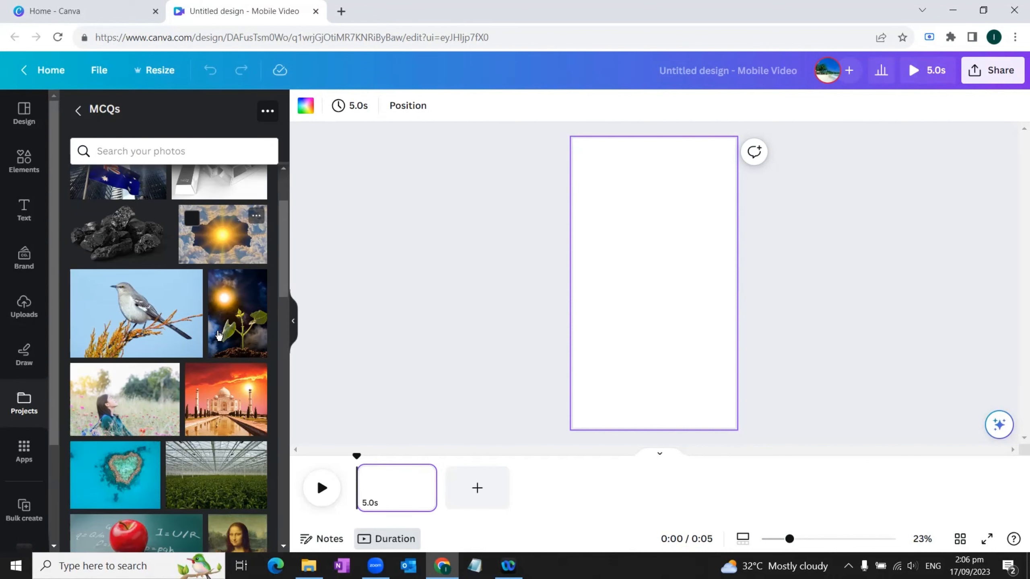
scroll(219, 335, "down", 12)
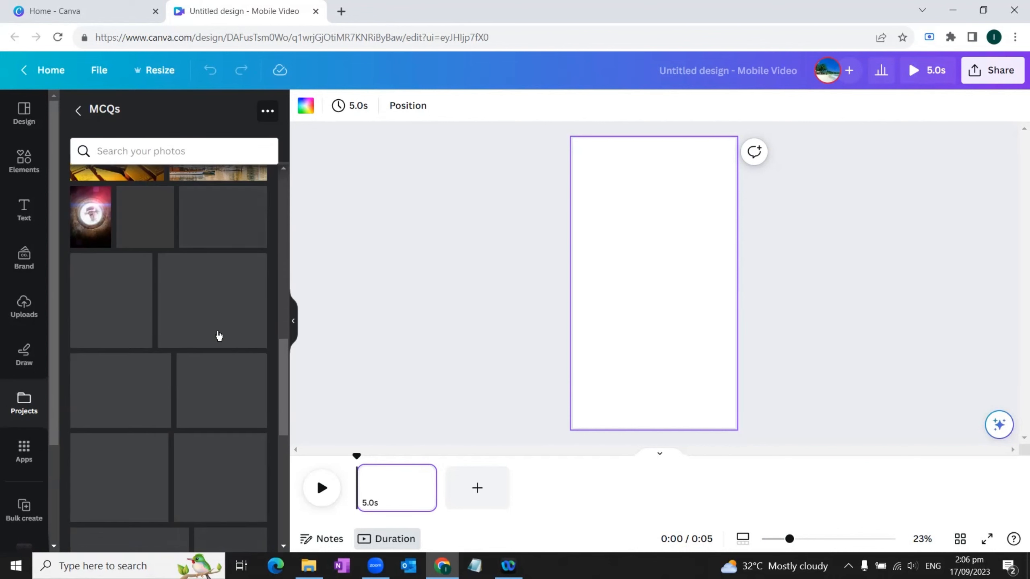
scroll(218, 332, "up", 15)
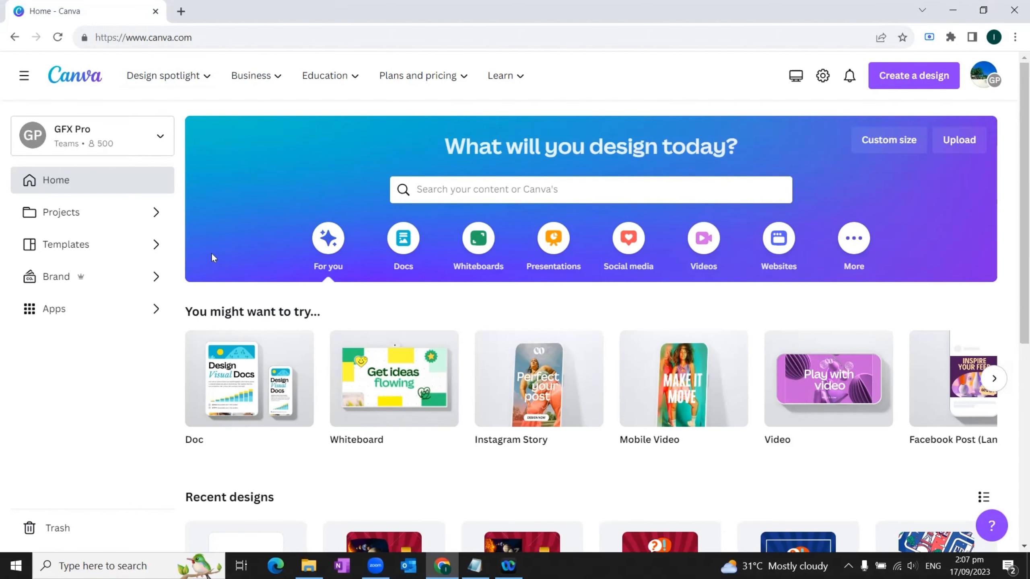
Step: Create a blank Mobile Video design and search its elements for "spiral"
left_click(682, 380)
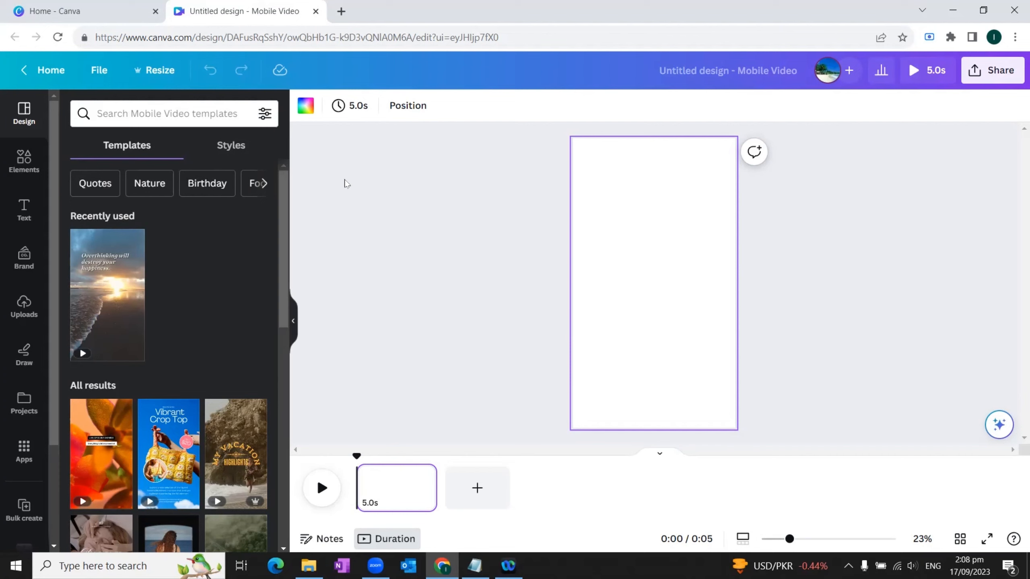
left_click(25, 164)
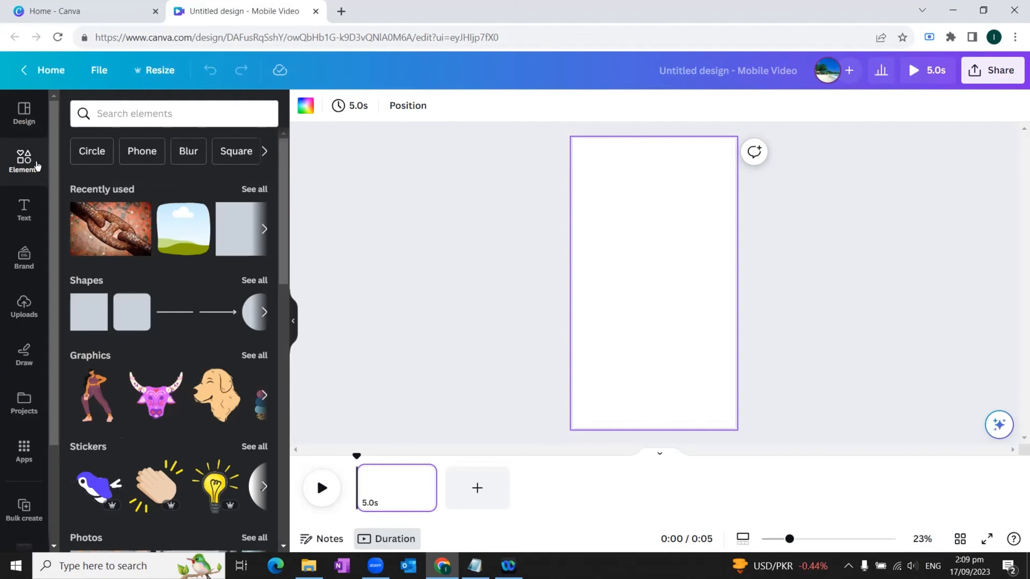
left_click(135, 115)
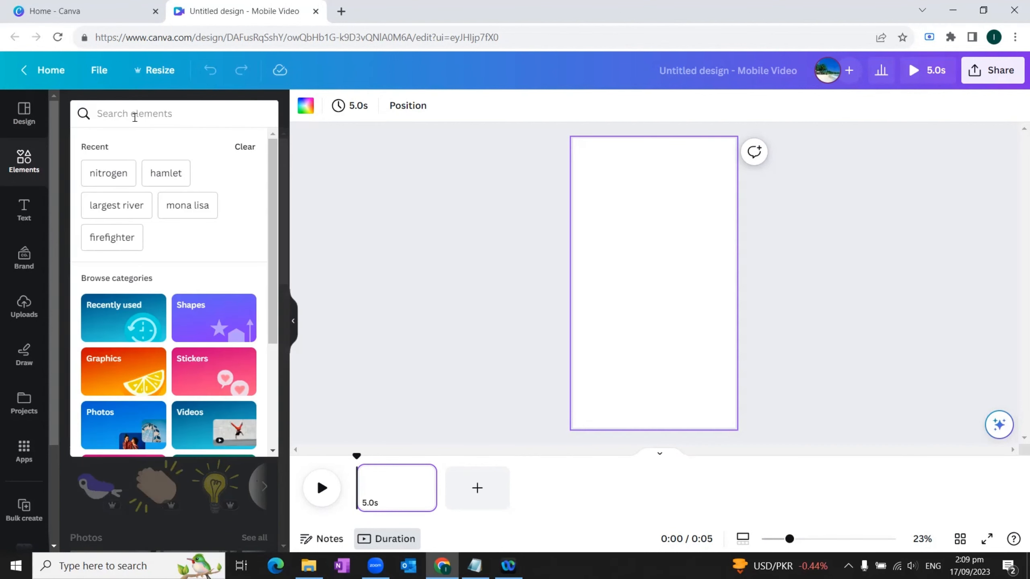
type("spi")
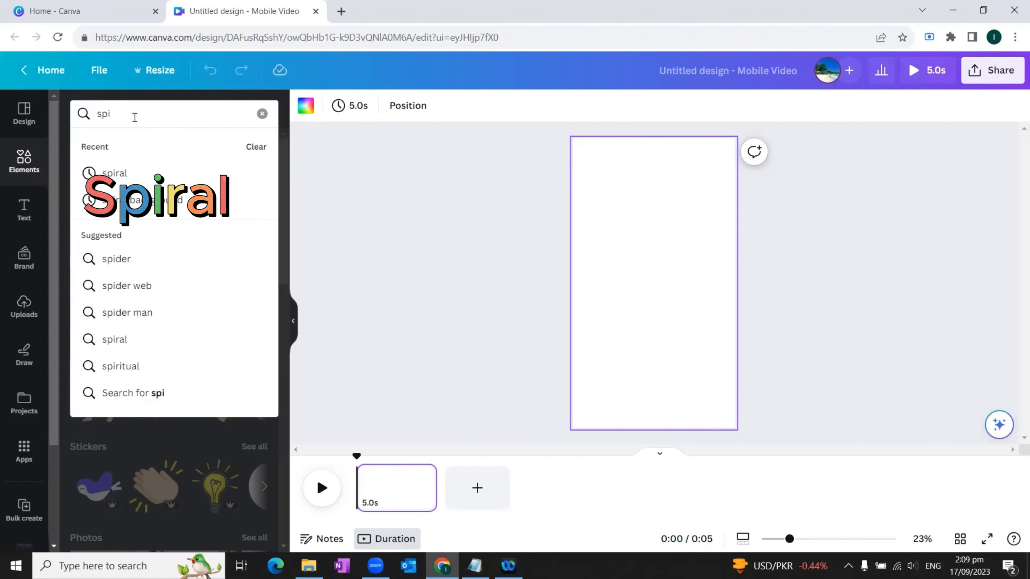
type("ral")
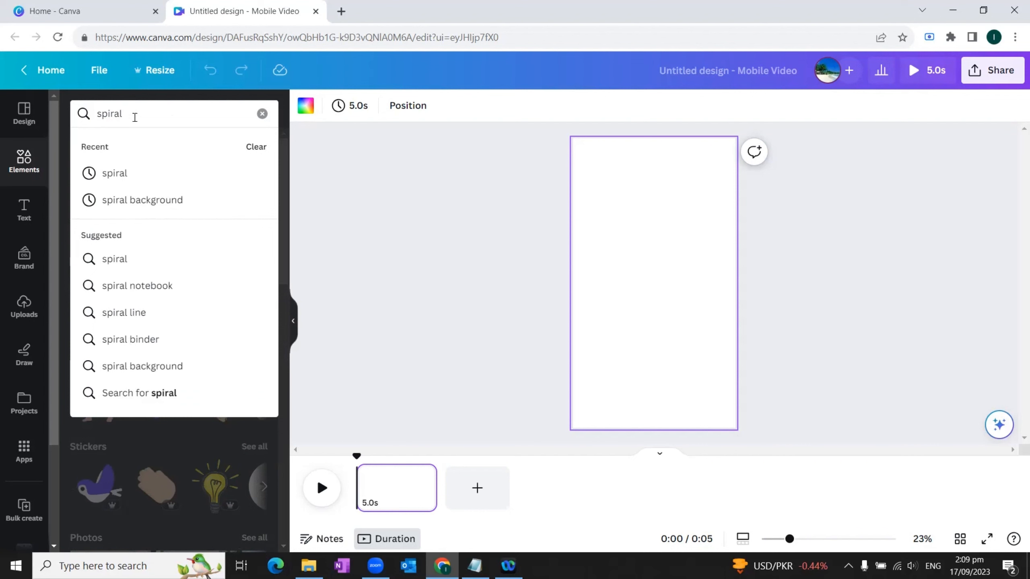
key("Return")
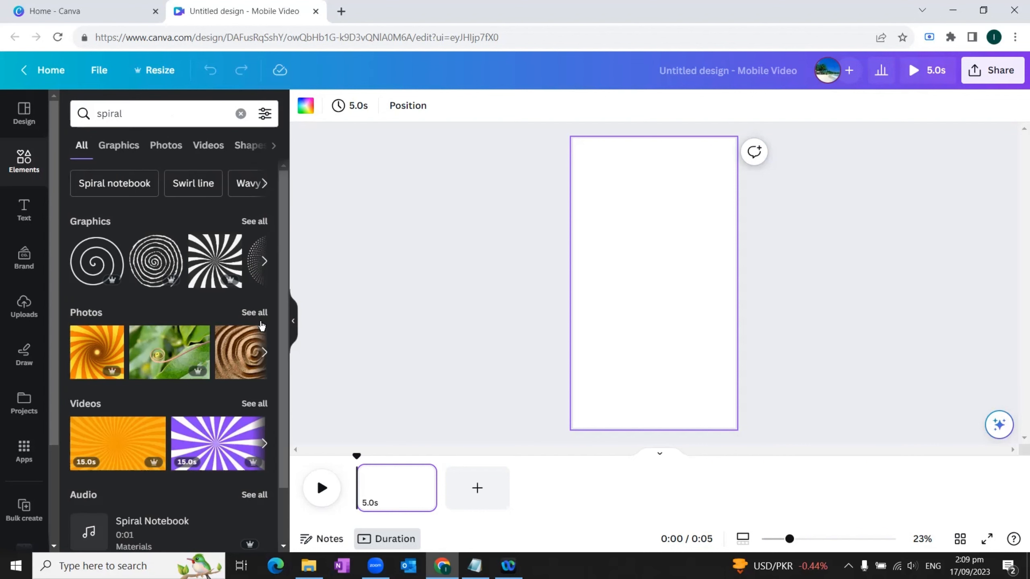
Step: Show all spiral videos and fill the blank page with the 30-second dark red sunburst video as its background
left_click(255, 403)
scroll(204, 320, "down", 6)
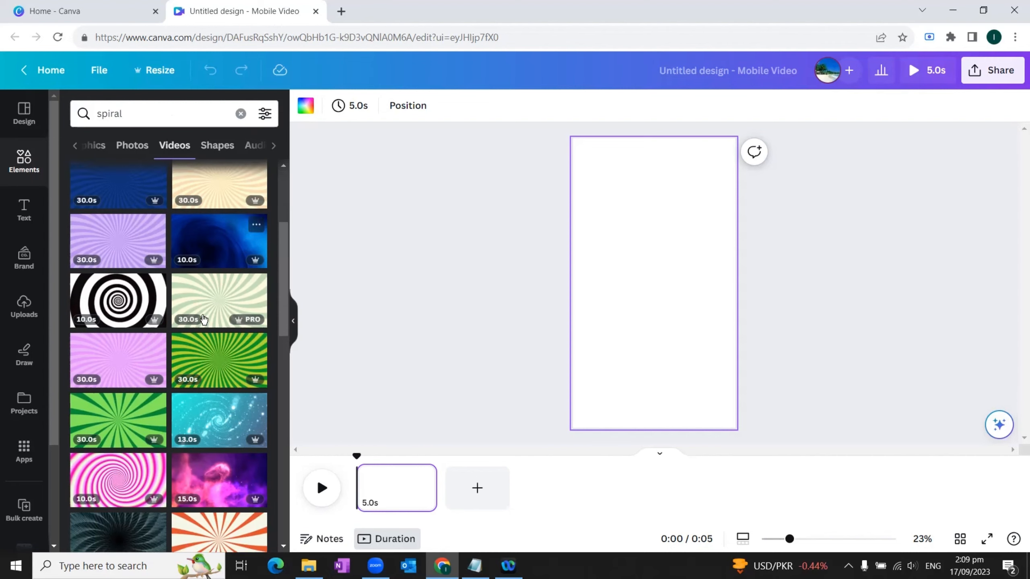
scroll(201, 314, "up", 6)
left_click_drag(262, 292, 581, 167)
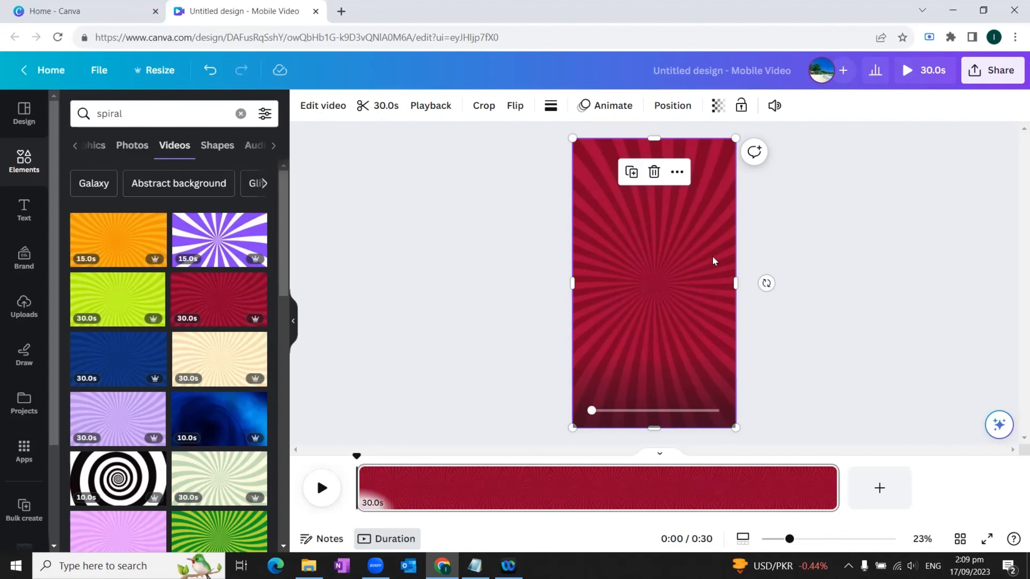
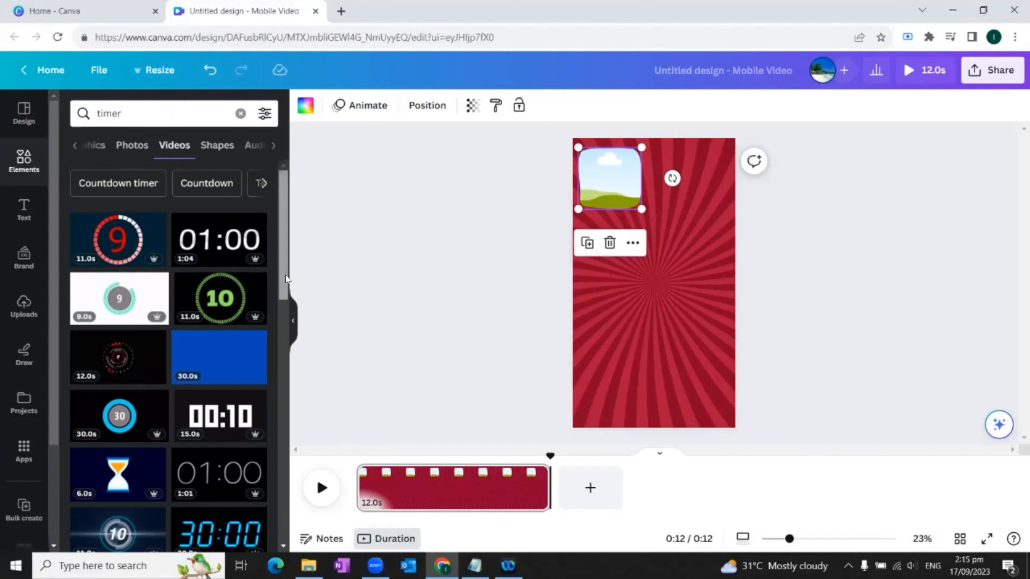
Step: Add the 12-second gold countdown video from the "loading timer" results to the page and remove its background
left_click_drag(286, 279, 275, 442)
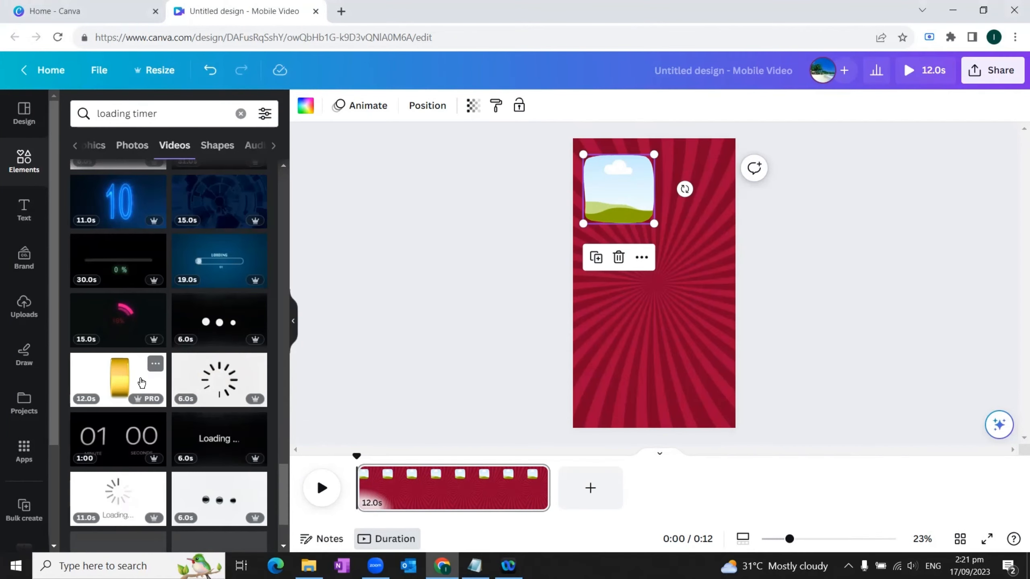
left_click_drag(118, 377, 688, 355)
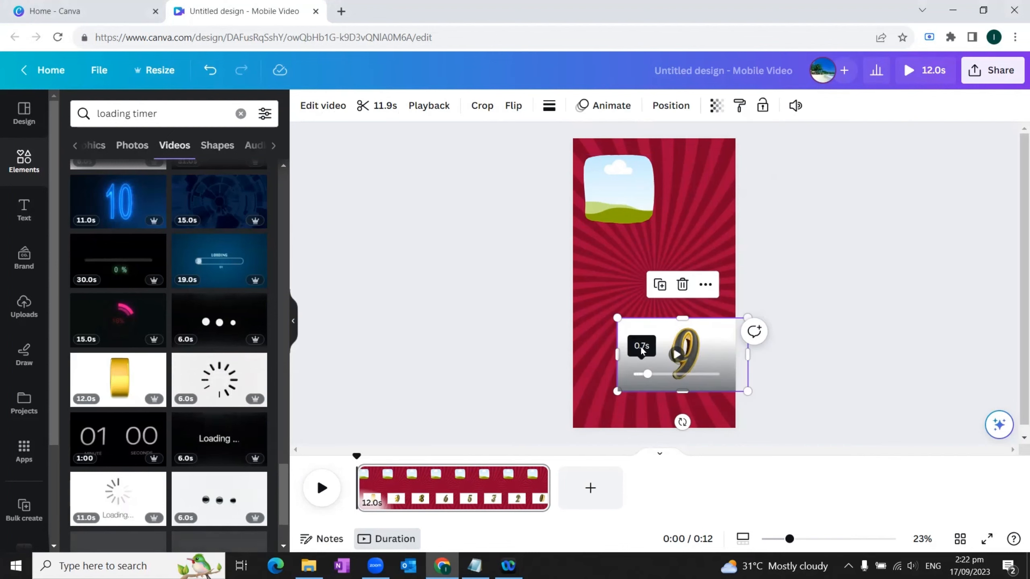
left_click(316, 107)
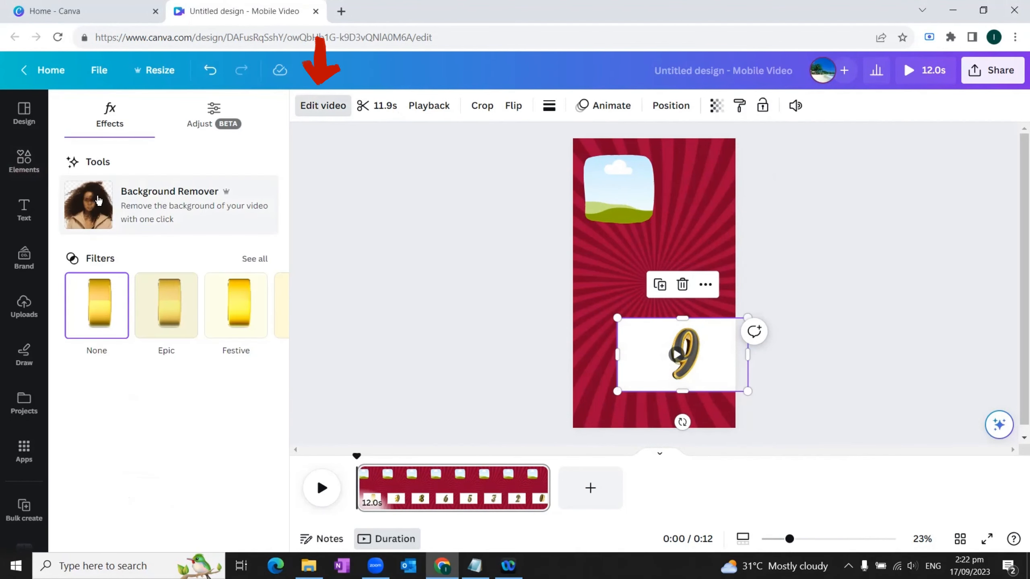
left_click(92, 219)
Step: Crop the countdown video's empty sides and place it beside the image frame at the page's upper right
left_click_drag(626, 360, 654, 359)
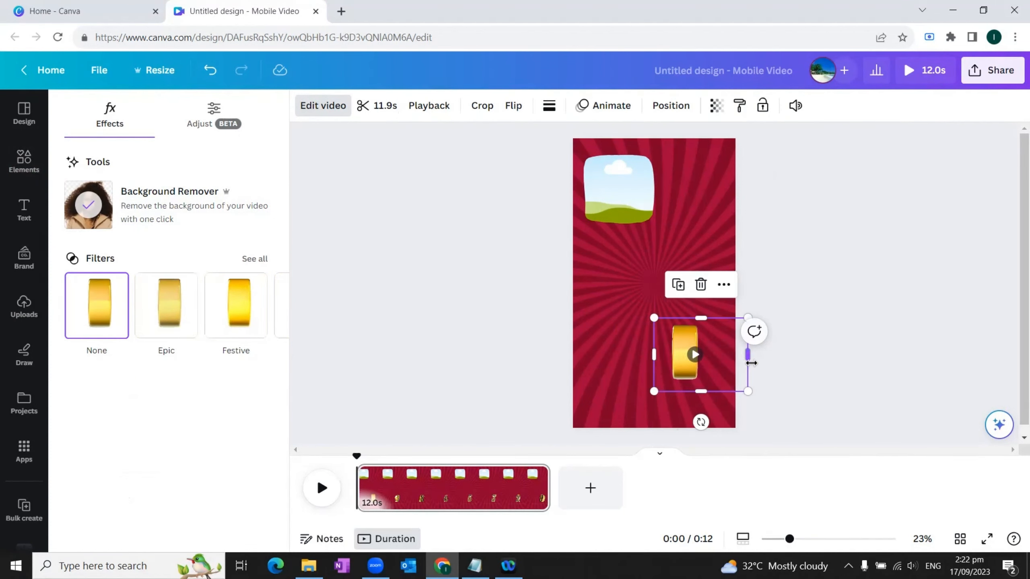
left_click_drag(749, 354, 701, 216)
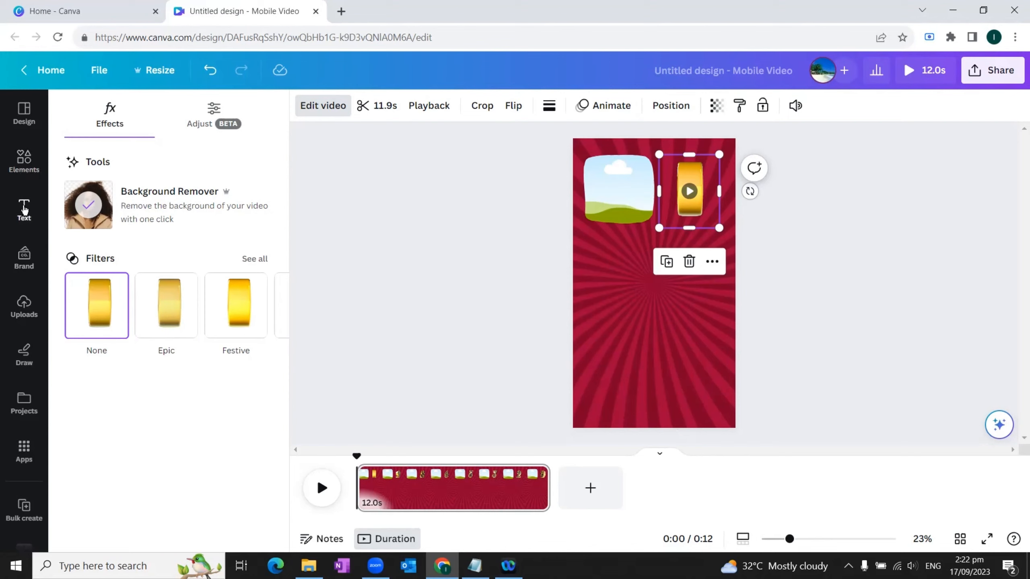
Step: Add a subheading text box below the image frame and widen it to span nearly the full page width
left_click(24, 212)
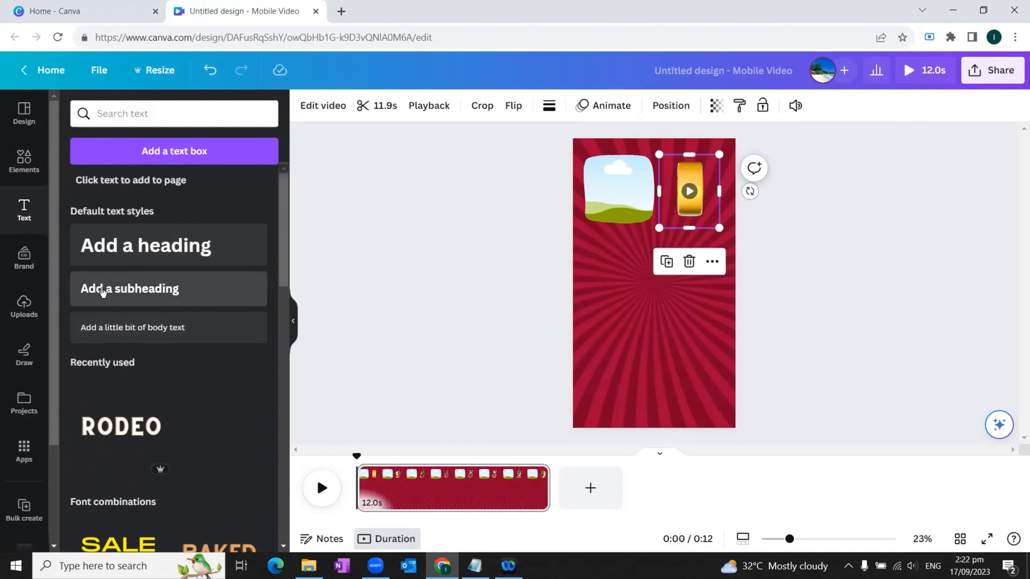
left_click(103, 290)
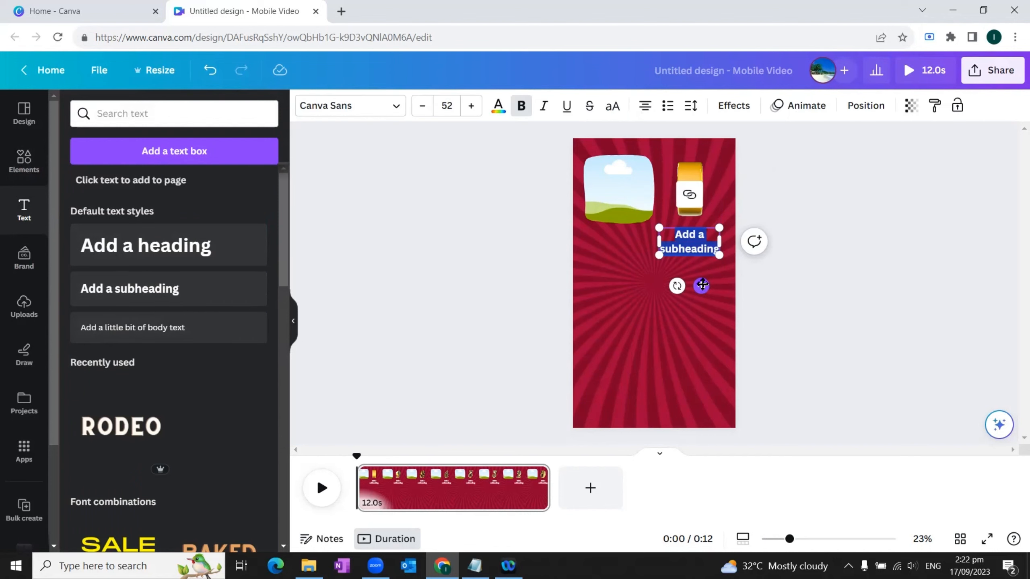
left_click_drag(702, 285, 635, 292)
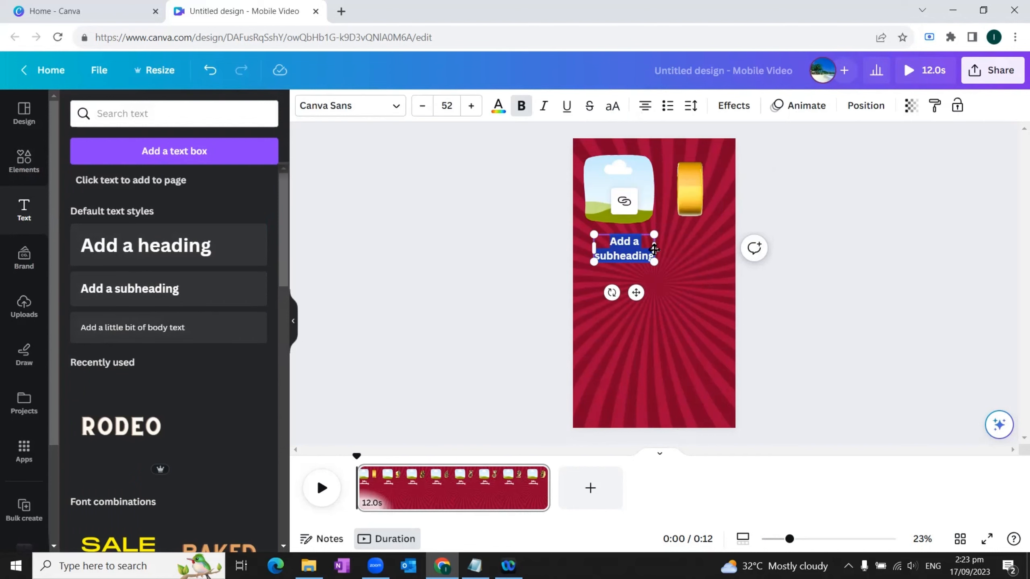
left_click_drag(655, 250, 725, 241)
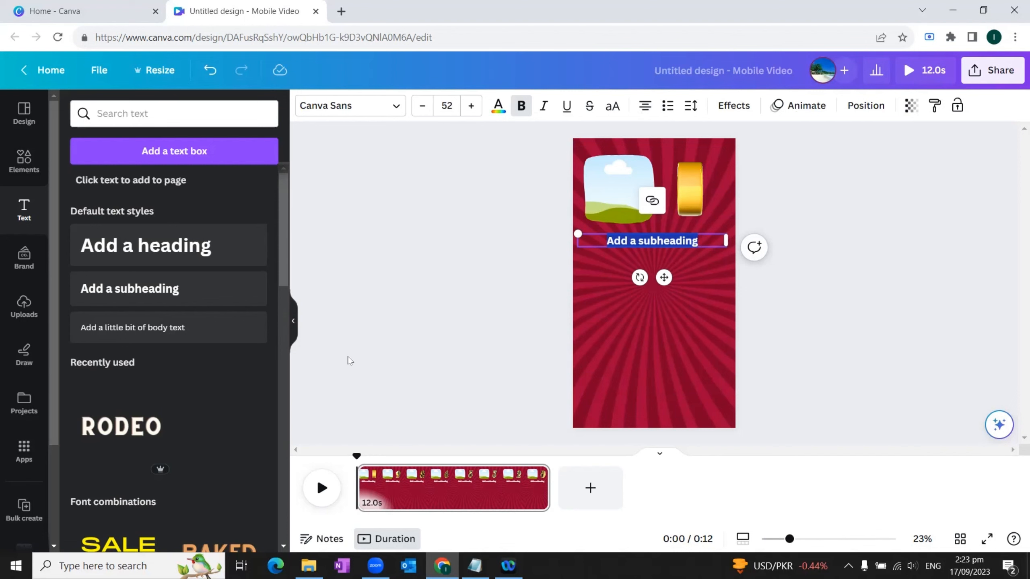
Step: Add a rounded square below the subheading, fill it white and stretch it into a wide, thin answer bar
left_click(23, 160)
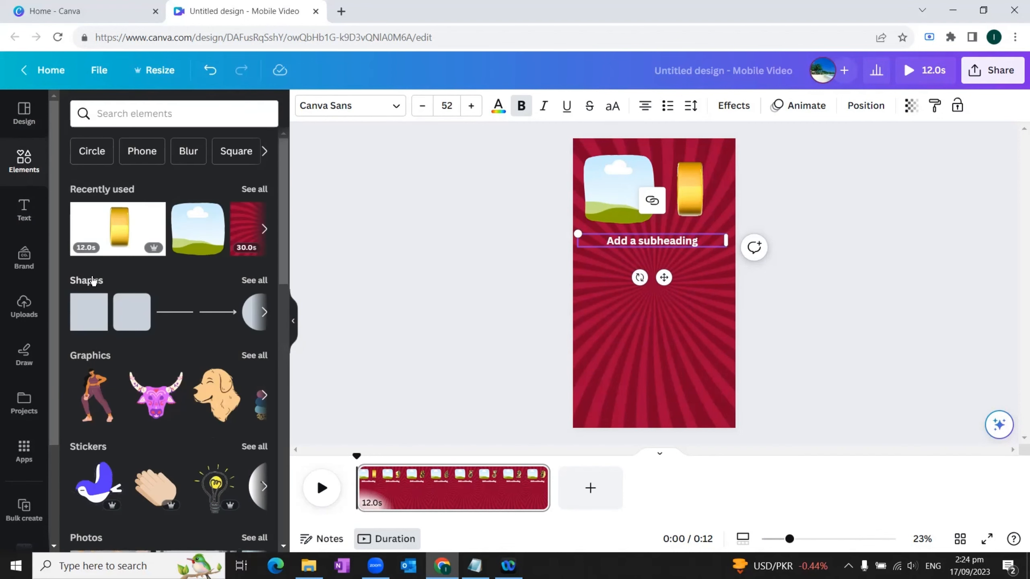
left_click(254, 280)
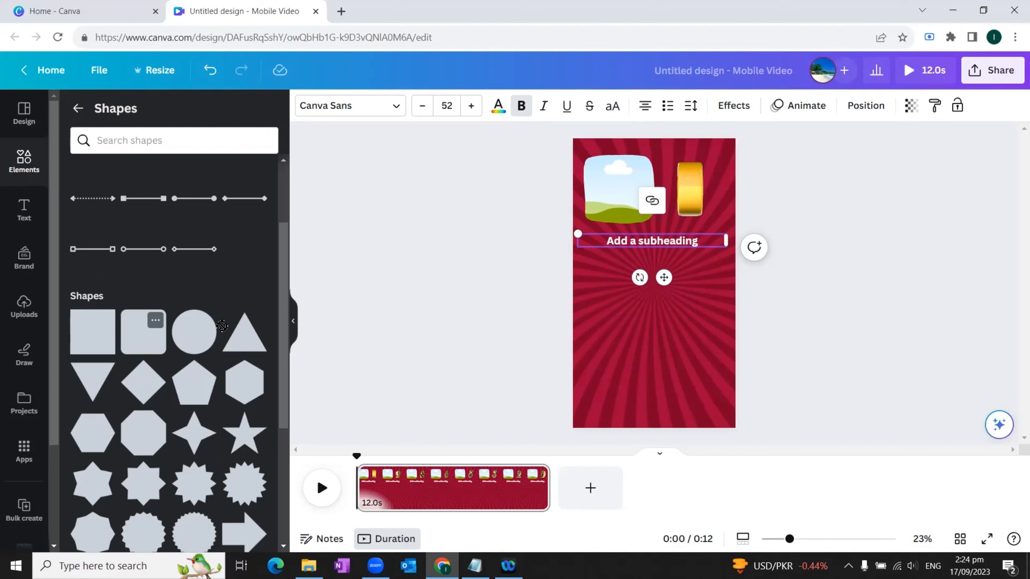
left_click_drag(222, 326, 595, 303)
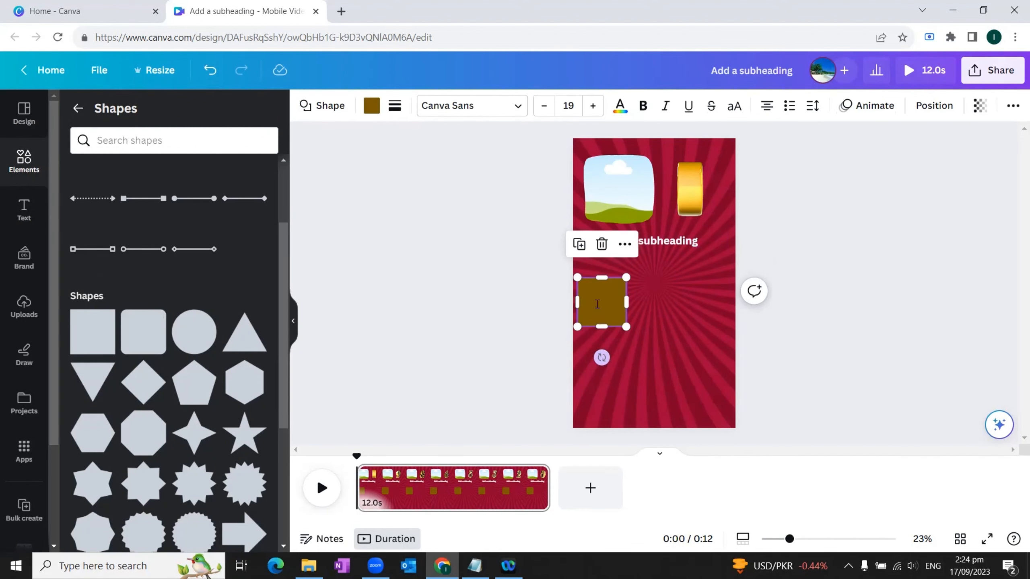
left_click(372, 109)
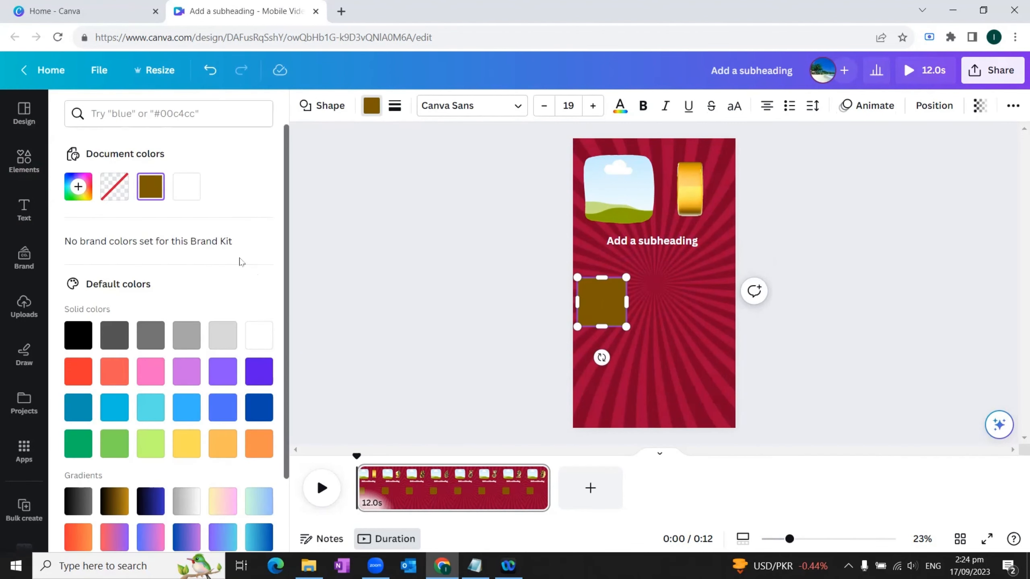
left_click(258, 337)
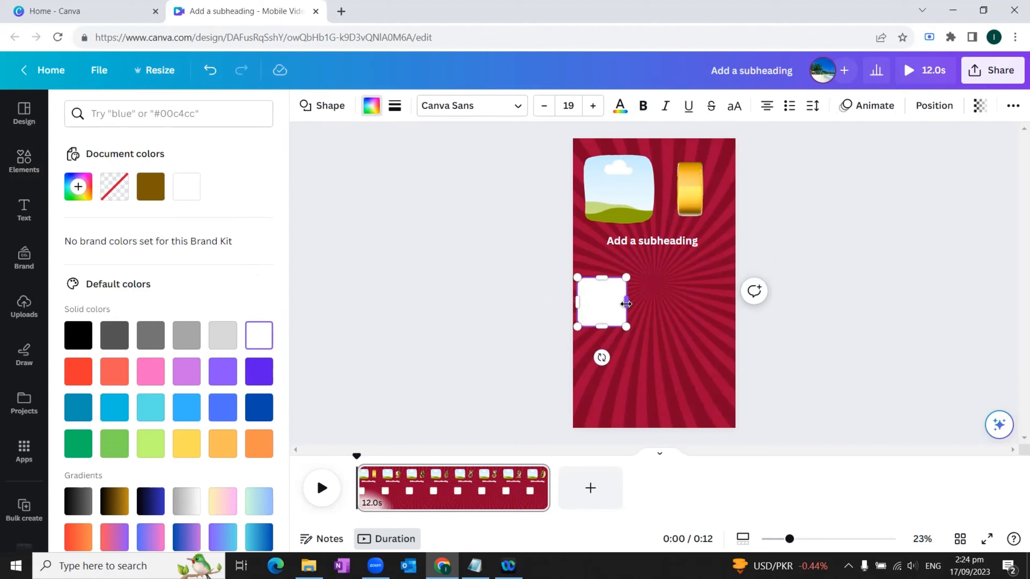
left_click_drag(627, 303, 727, 301)
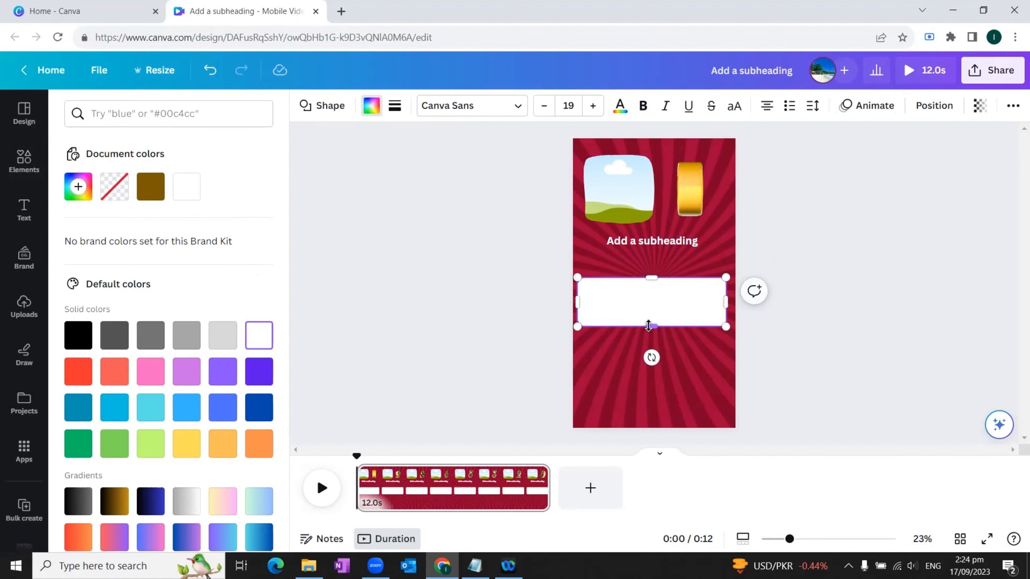
left_click_drag(650, 326, 652, 300)
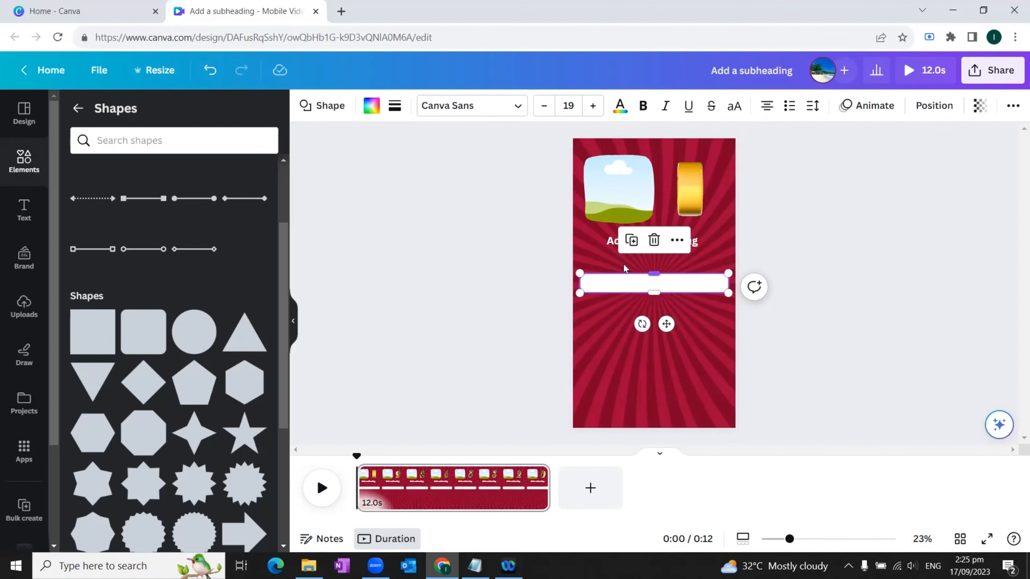
Step: Duplicate the white bar three times, stacking the copies below it at equal spacing for four answer bars
left_click(630, 241)
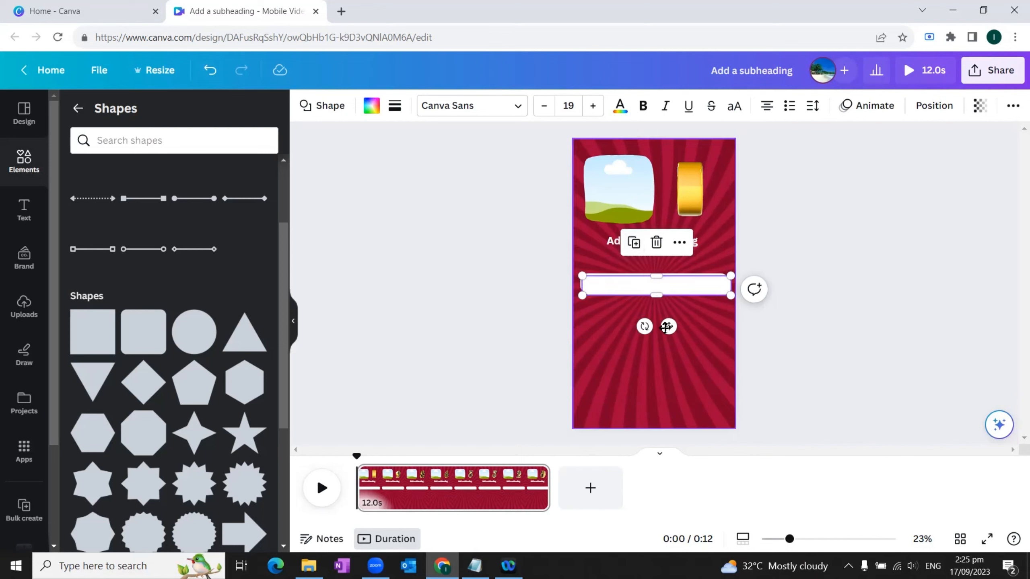
left_click_drag(669, 332, 666, 359)
left_click(632, 269)
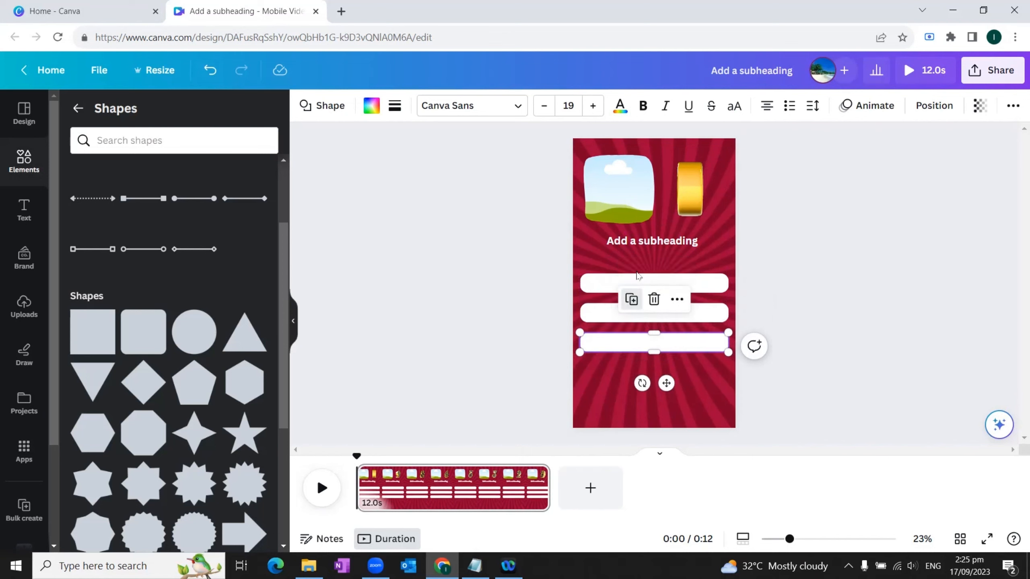
left_click(632, 300)
left_click(853, 319)
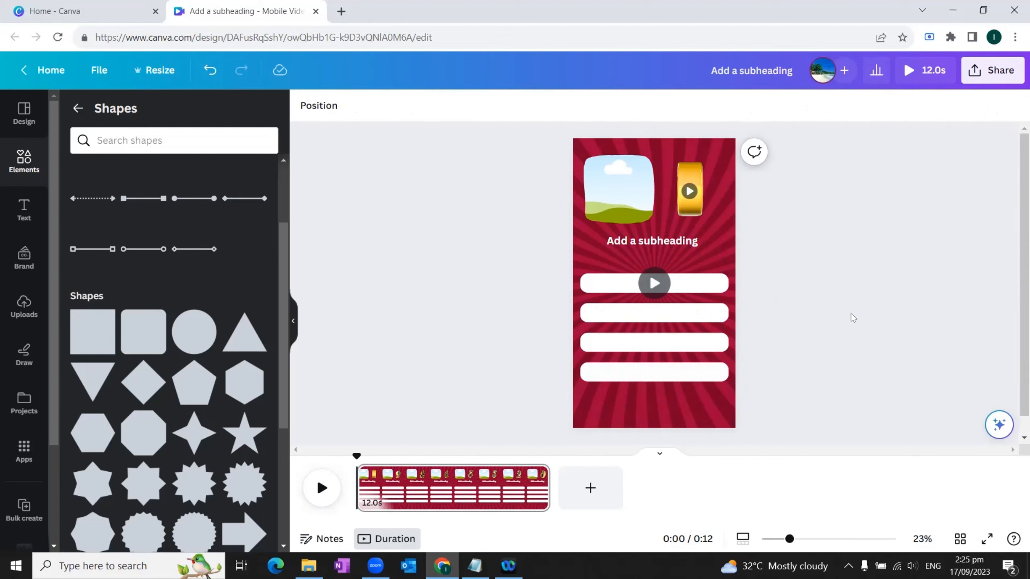
Step: Duplicate the subheading text onto the first white bar and color the copy black
left_click(671, 243)
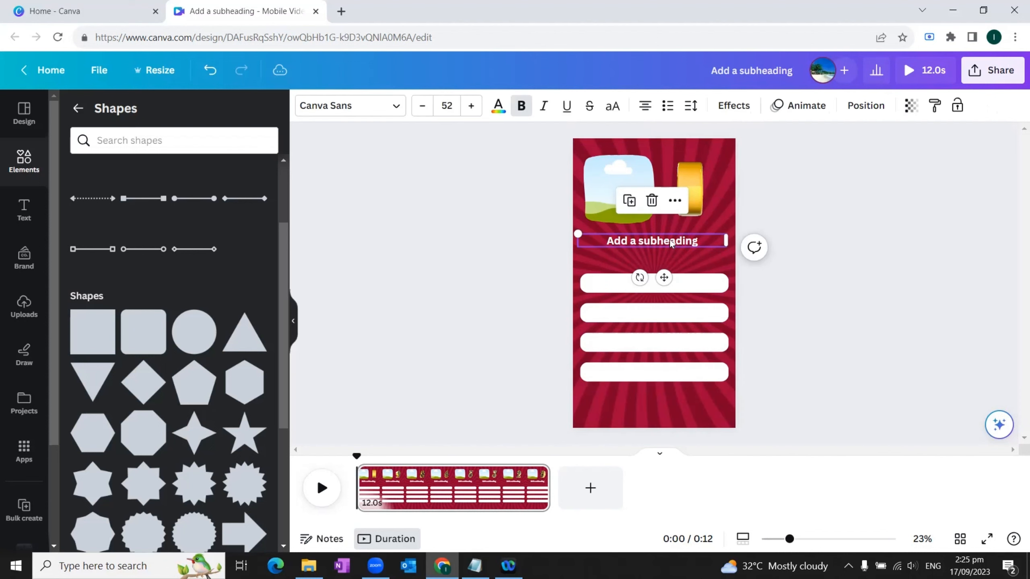
left_click(629, 201)
left_click_drag(664, 281, 664, 311)
double_click(638, 284)
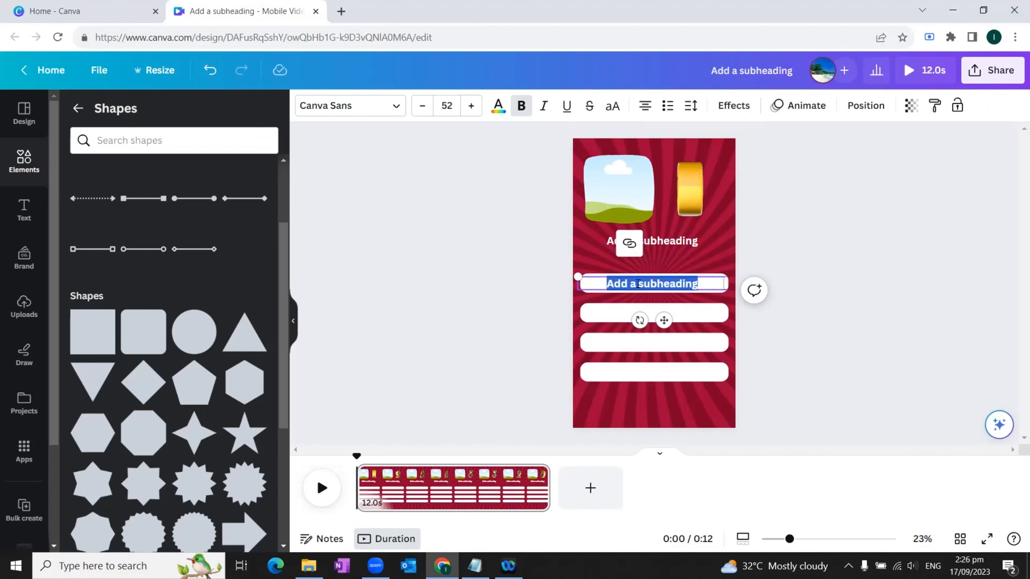
left_click(498, 106)
left_click(126, 331)
left_click(651, 283)
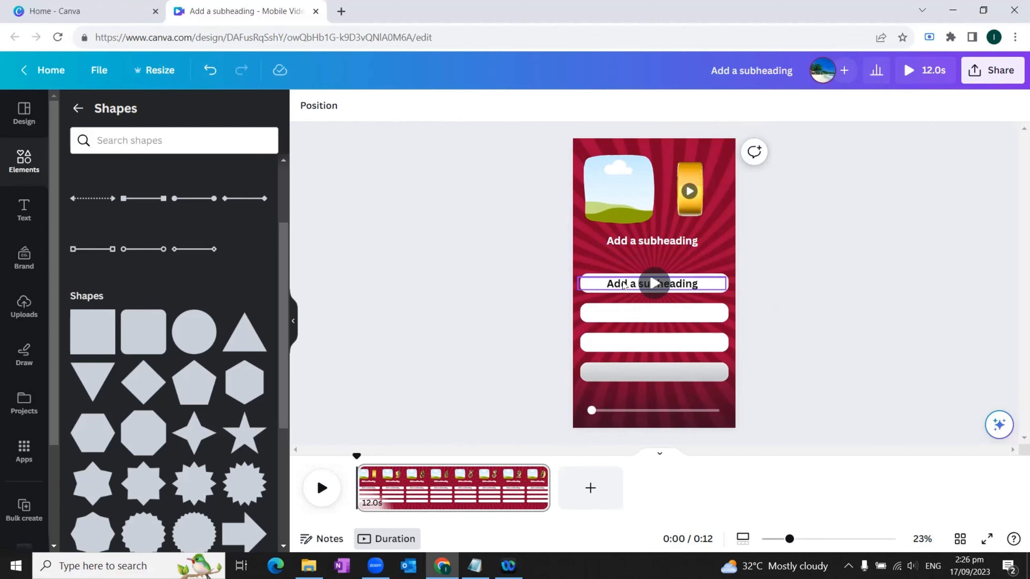
Step: Duplicate the black subheading text onto each of the other three white bars
left_click(629, 246)
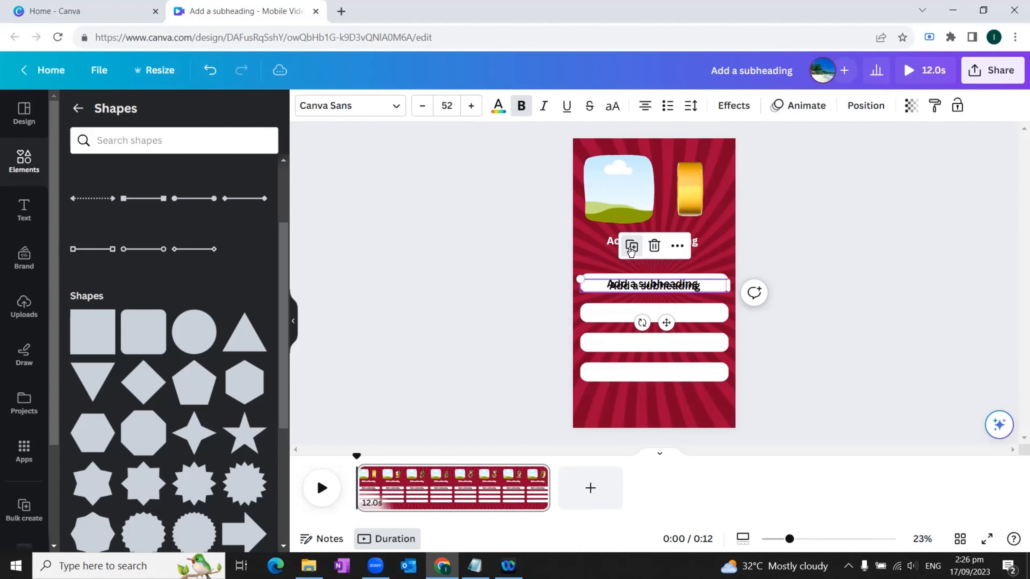
left_click_drag(662, 324, 659, 350)
left_click(629, 275)
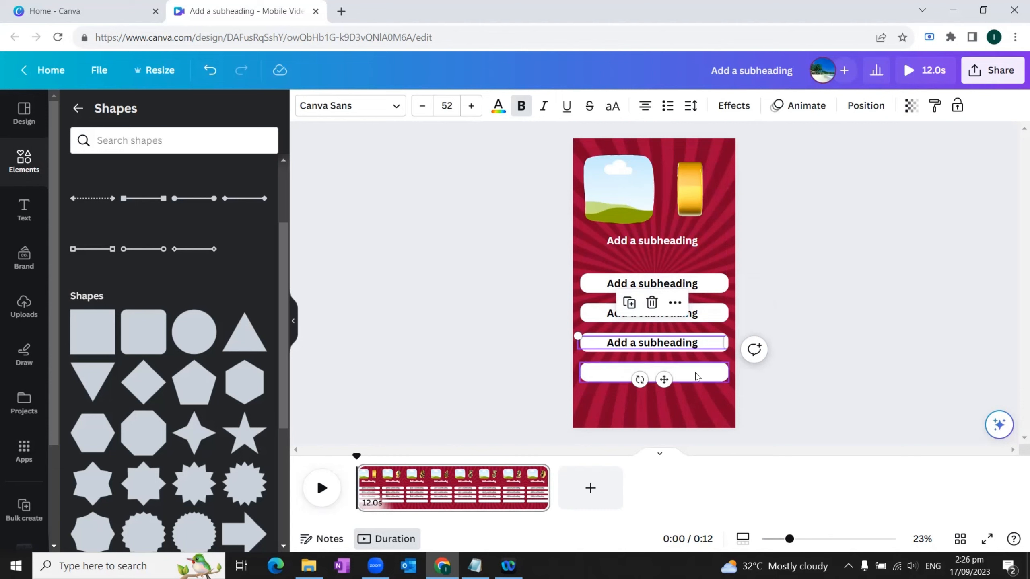
left_click(629, 304)
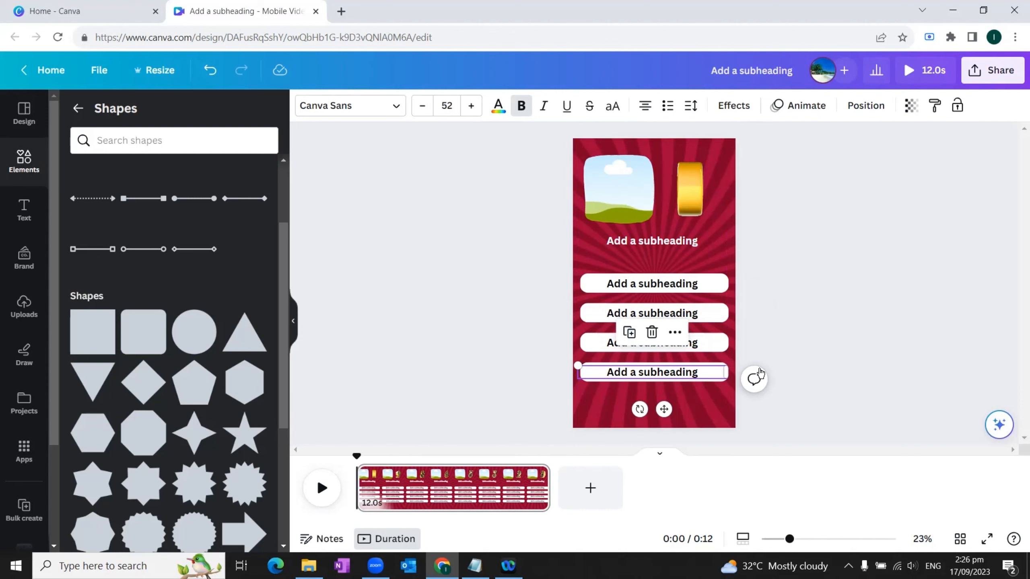
left_click(776, 326)
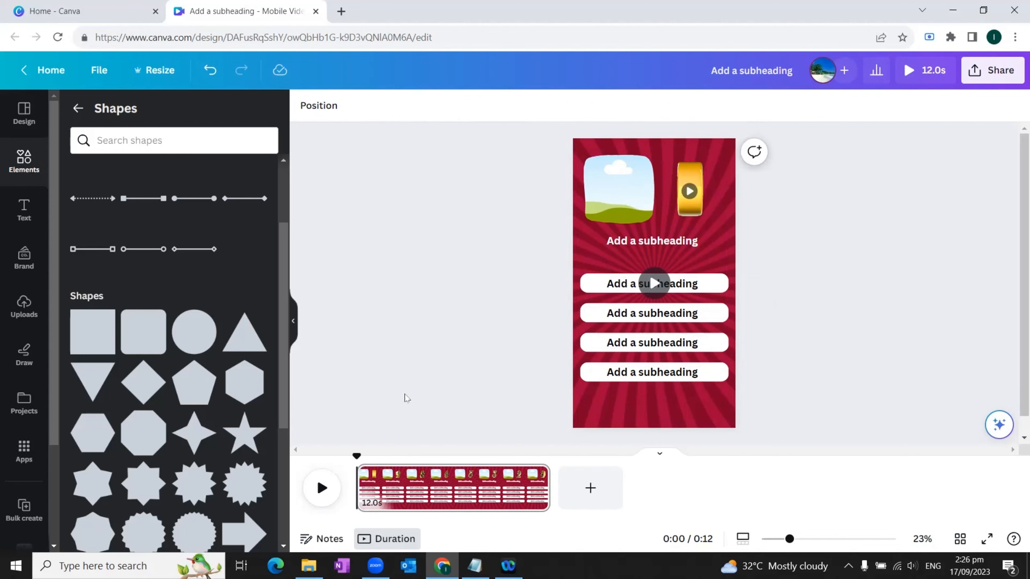
Step: Add a rounded square below the fourth answer bar, fill it light green and stretch it into a page-wide bar
left_click(150, 337)
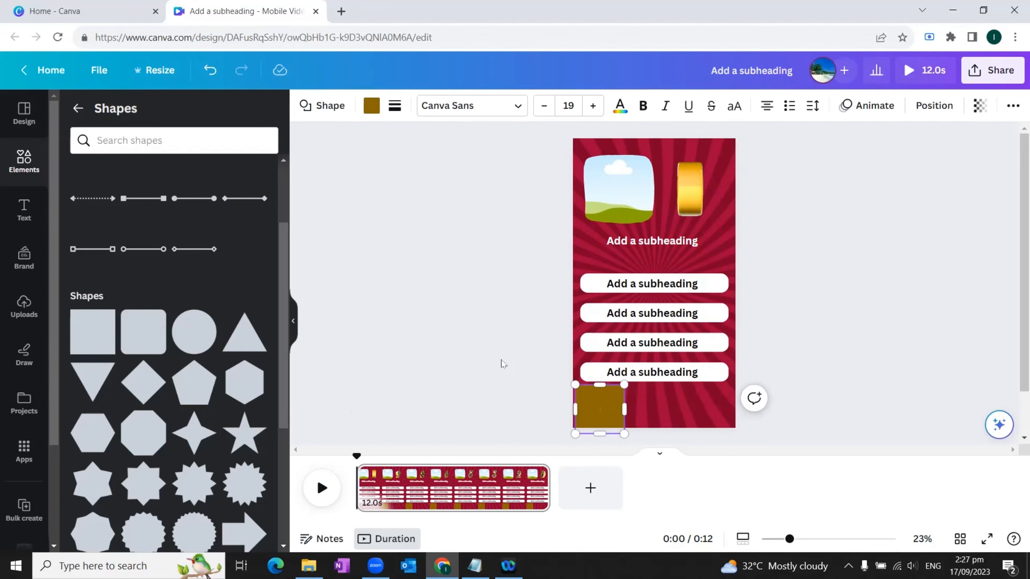
left_click(370, 105)
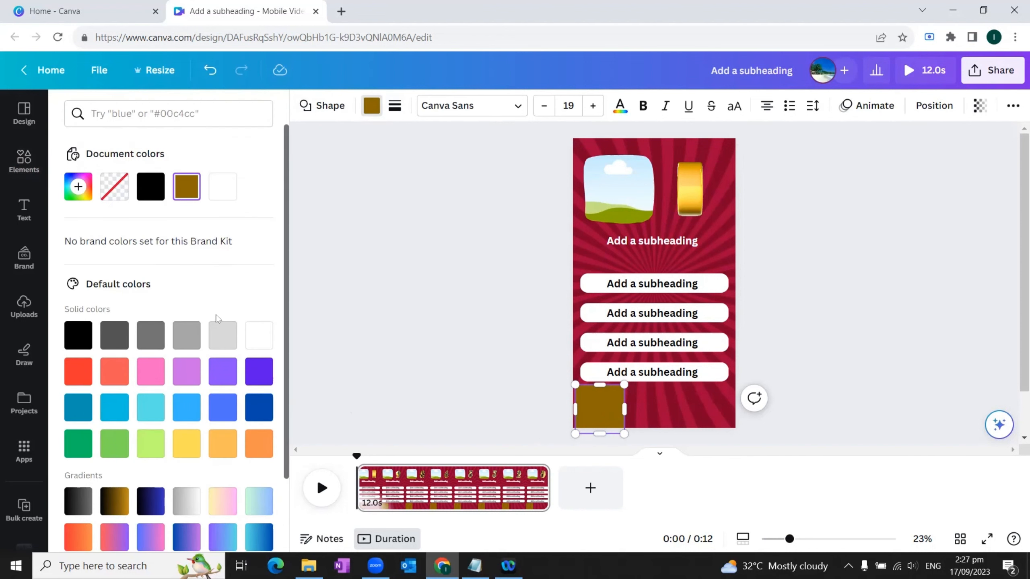
left_click(119, 442)
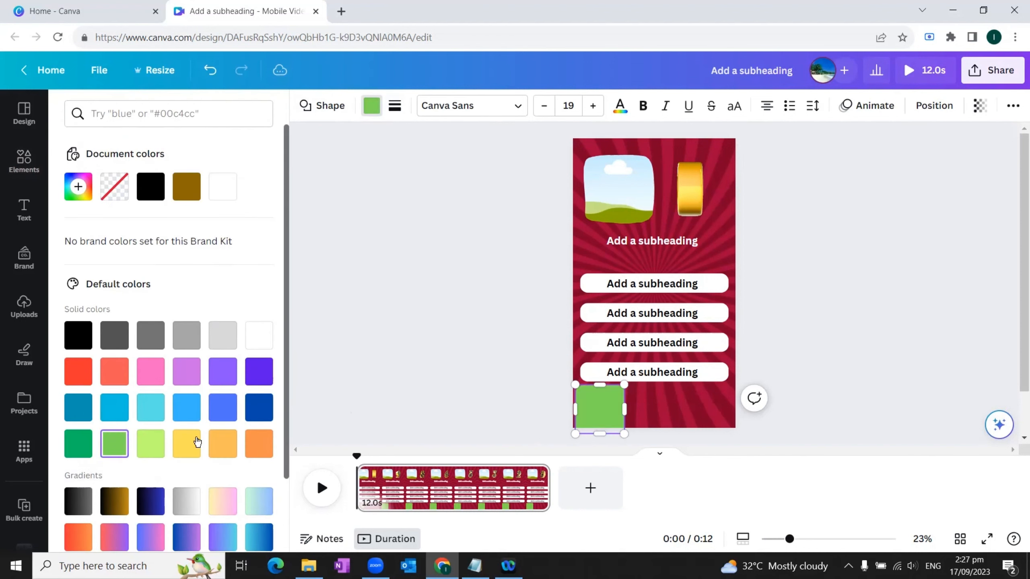
left_click_drag(624, 409, 731, 412)
Step: Duplicate the fourth answer's black text and center the copy on the green bar
left_click(646, 375)
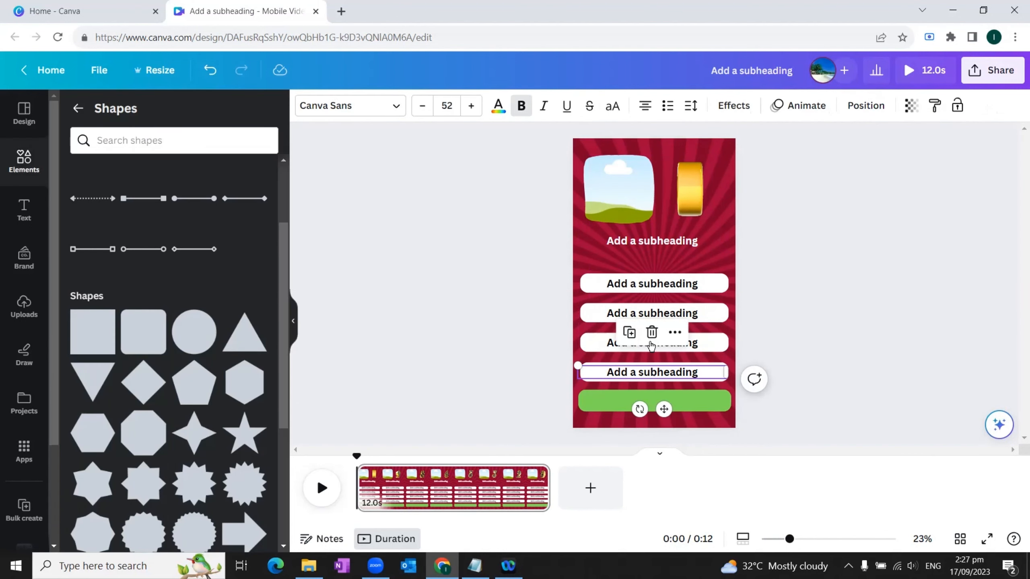
left_click(629, 333)
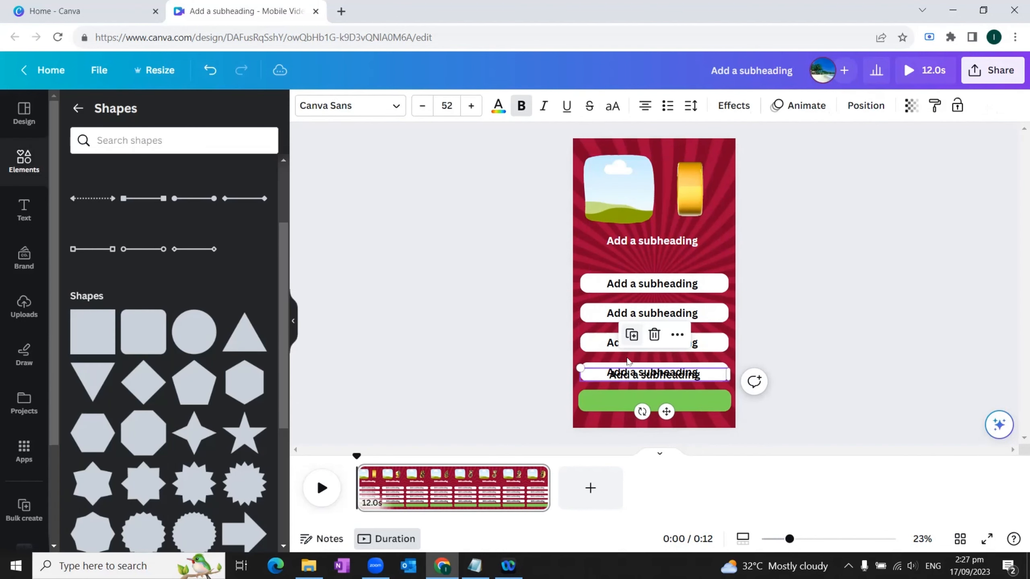
left_click_drag(664, 411, 666, 436)
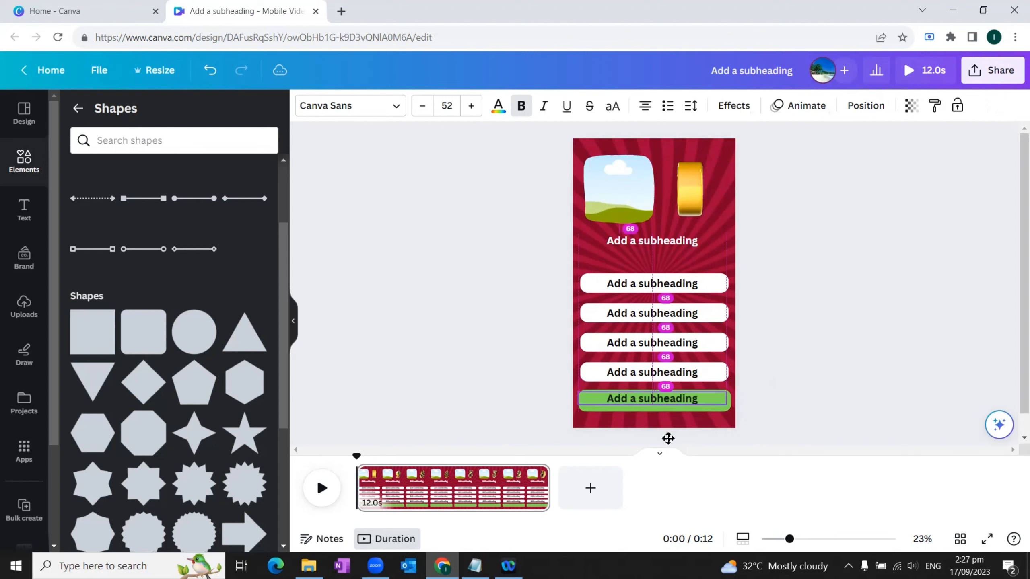
left_click(816, 374)
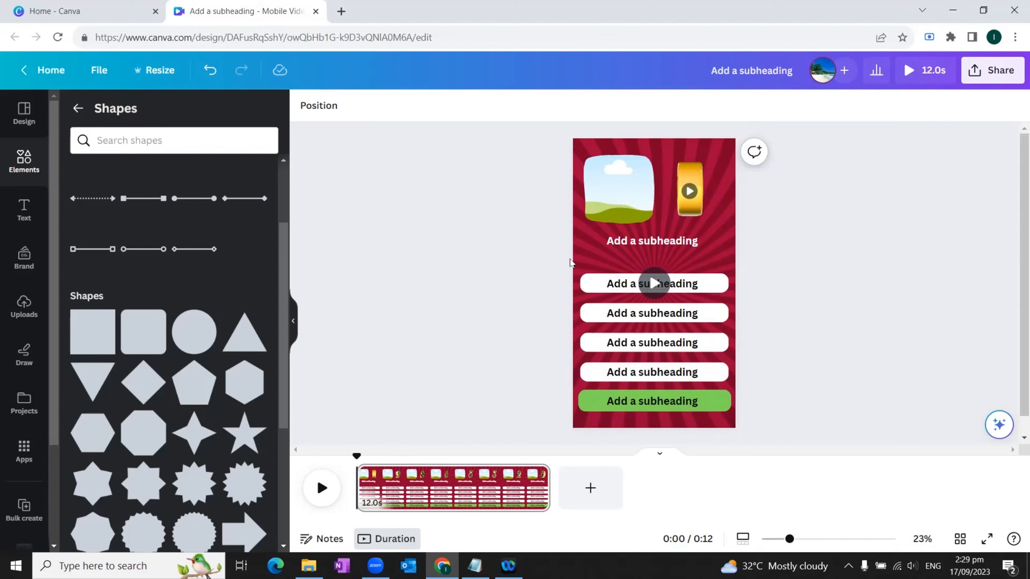
Step: Group the four white answer bars together with their text boxes
left_click_drag(578, 263, 731, 386)
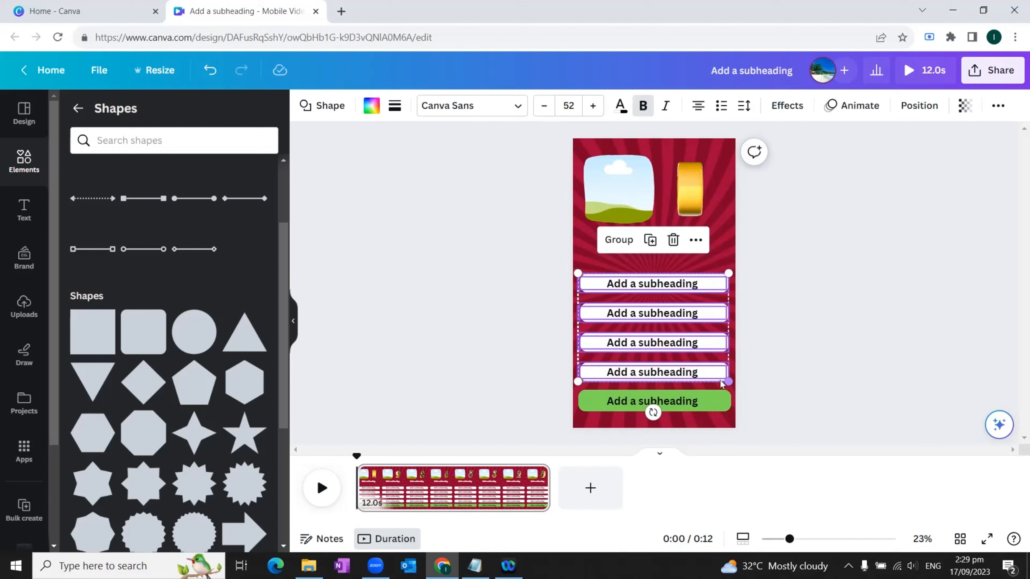
left_click(619, 241)
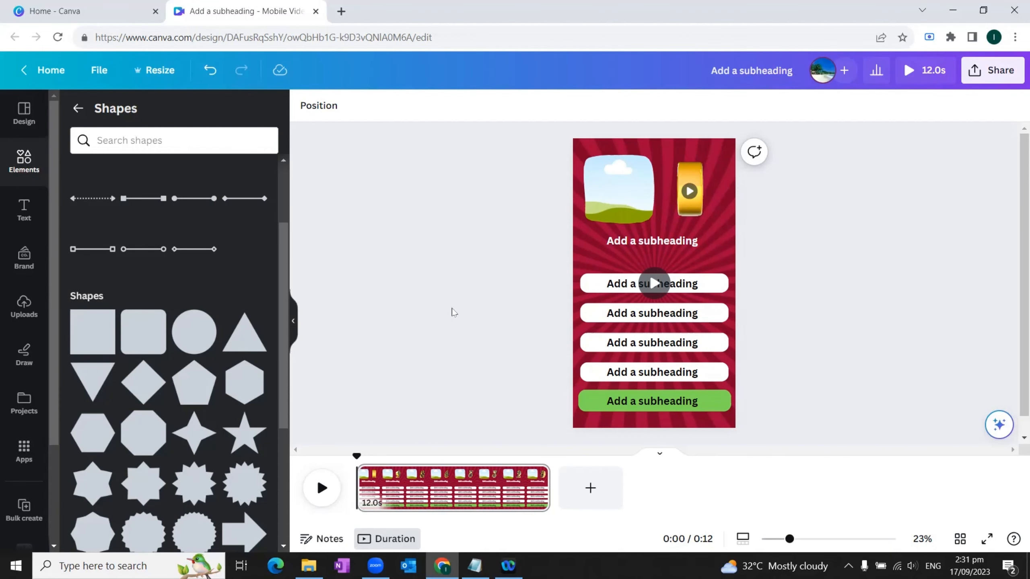
Step: Open the Bulk create app and upload the MCQs - Sheet1 CSV file from the MCQ QUIZZES folder as its data
left_click_drag(53, 190, 55, 237)
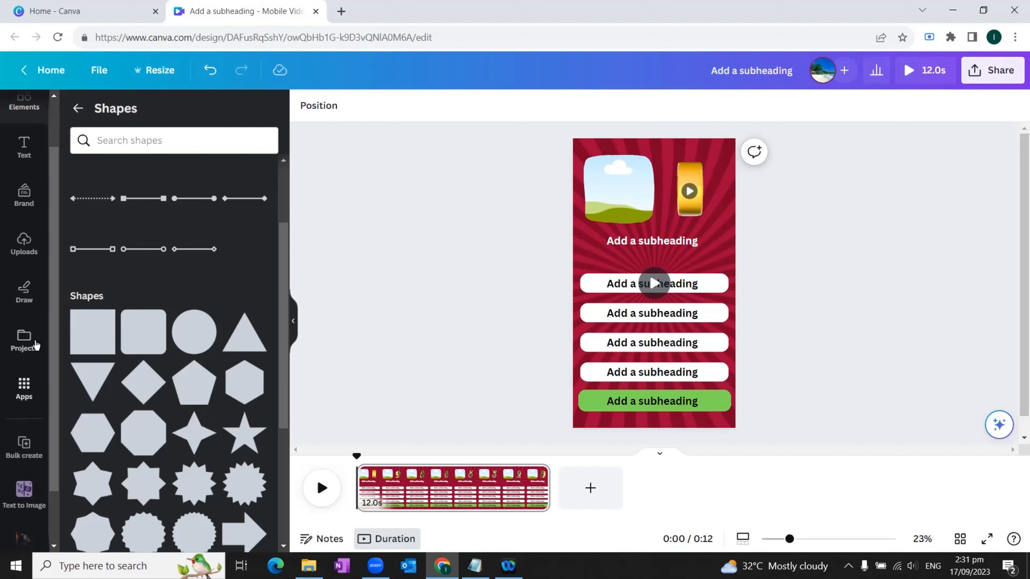
left_click(25, 385)
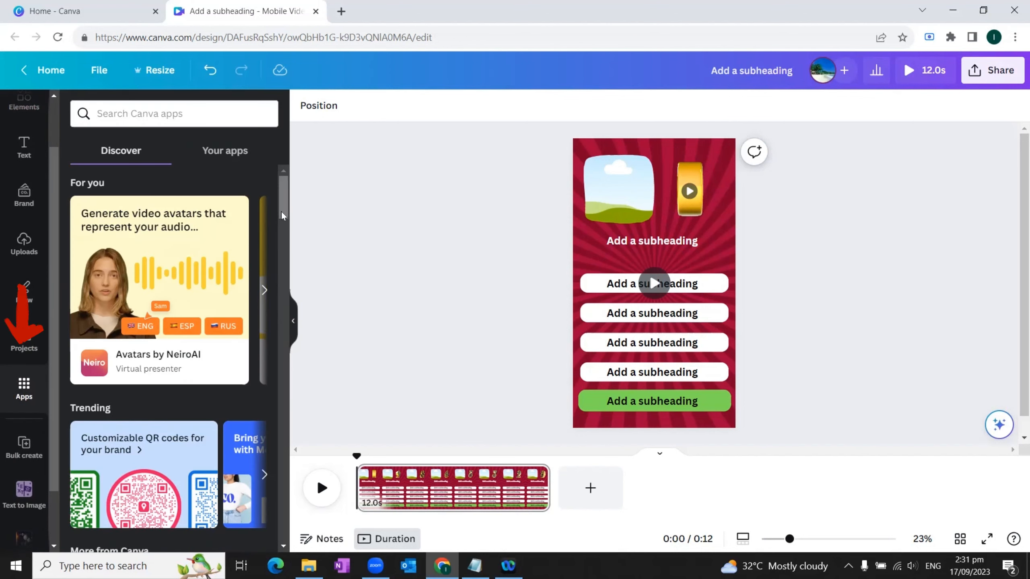
left_click_drag(283, 213, 293, 255)
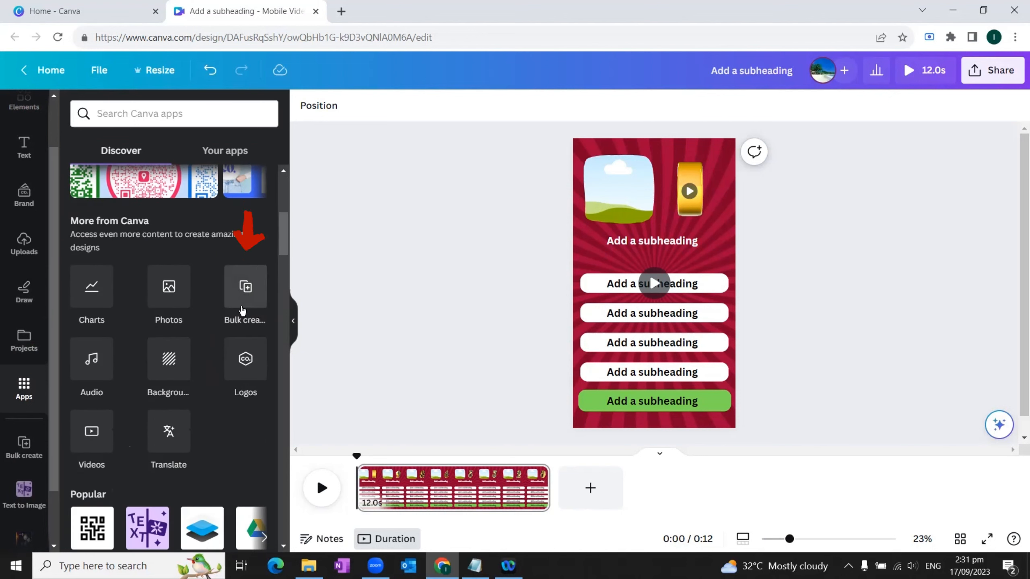
left_click(245, 288)
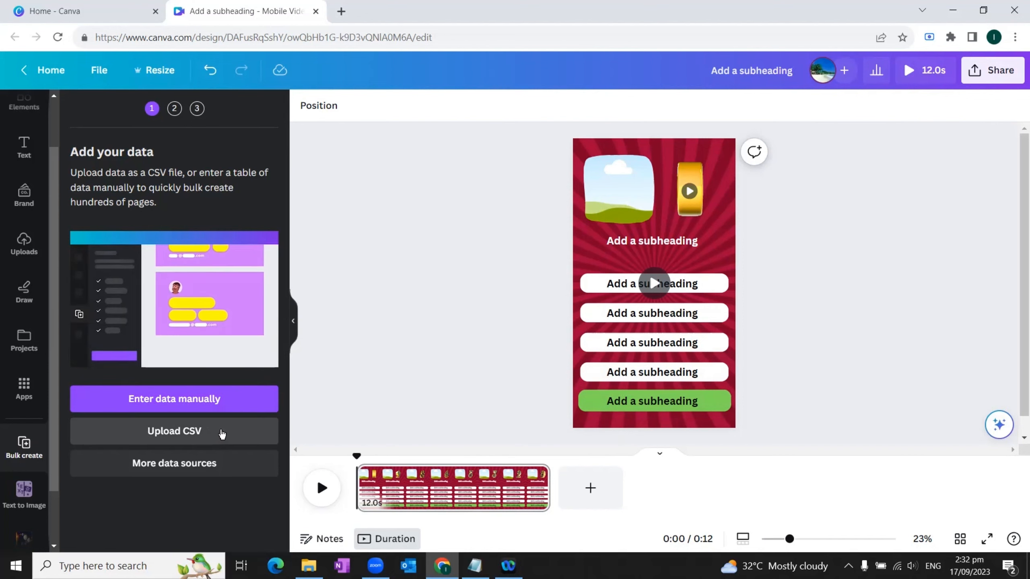
left_click(175, 432)
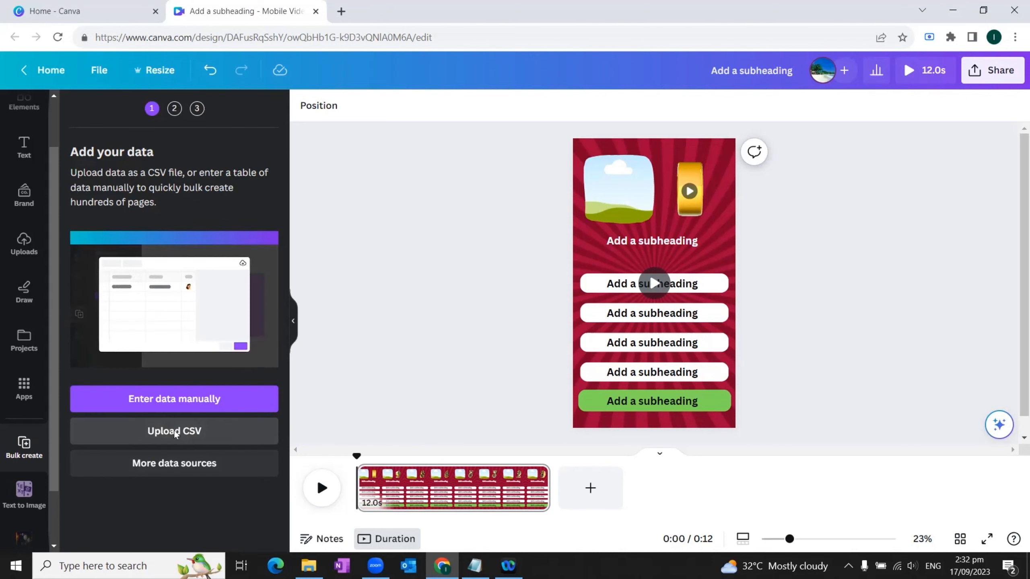
left_click(180, 227)
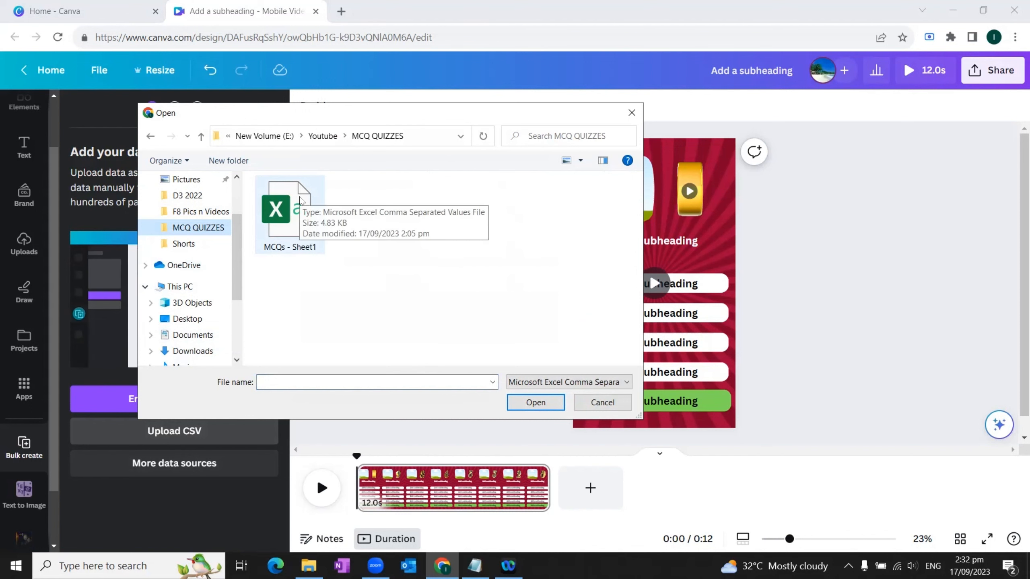
double_click(301, 196)
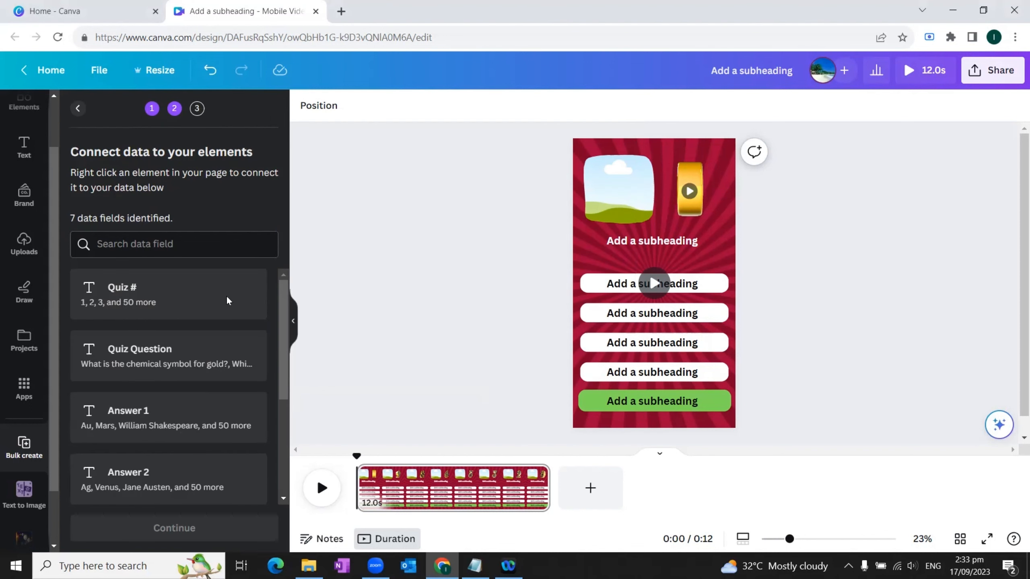
Step: Connect the white subheading text below the picture frame to the Quiz Question data field
left_click_drag(281, 331, 286, 305)
mouse_move(285, 356)
left_mouse_down()
mouse_move(274, 462)
mouse_move(291, 352)
left_mouse_up()
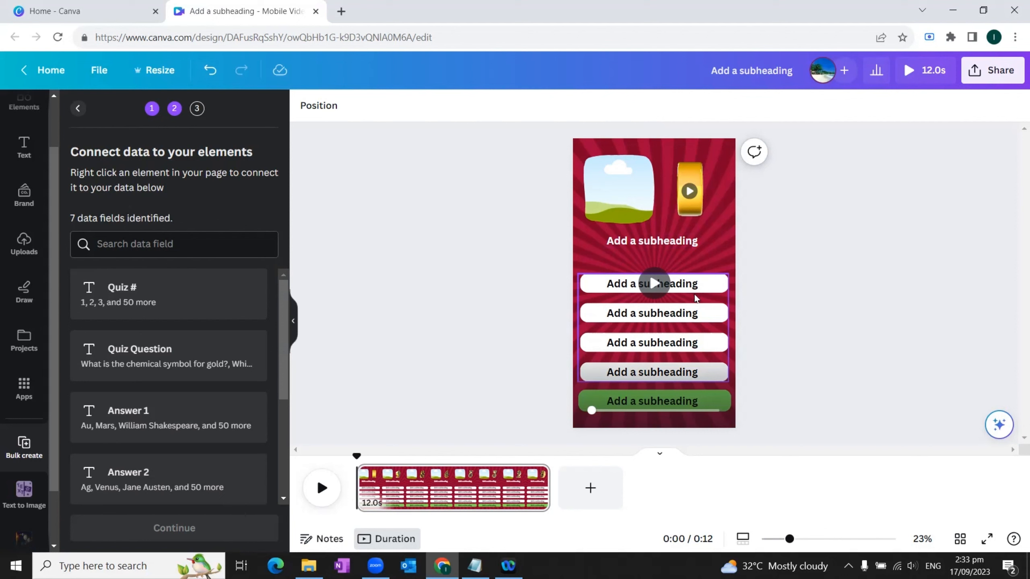
left_click(682, 245)
right_click(681, 245)
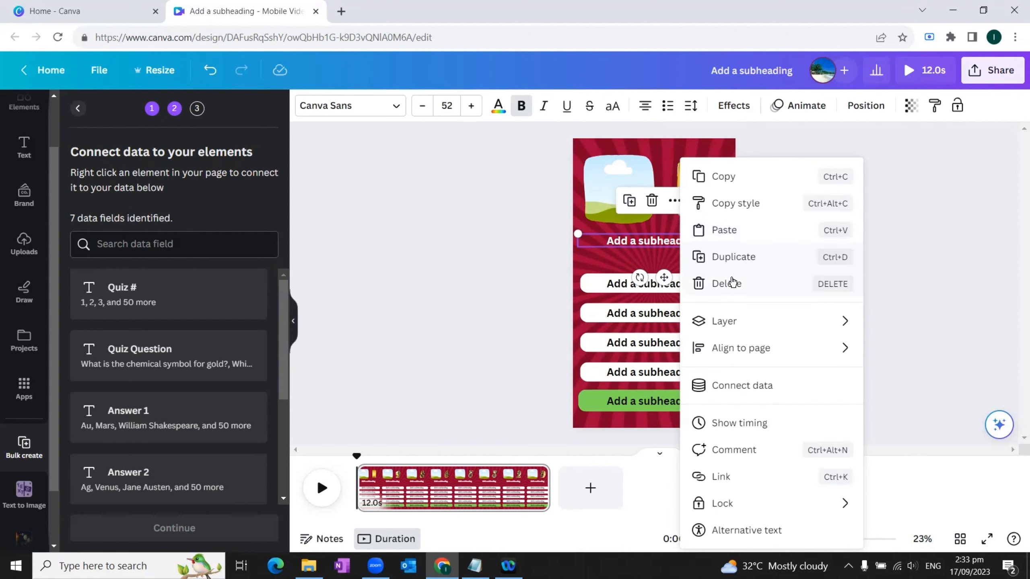
left_click(743, 389)
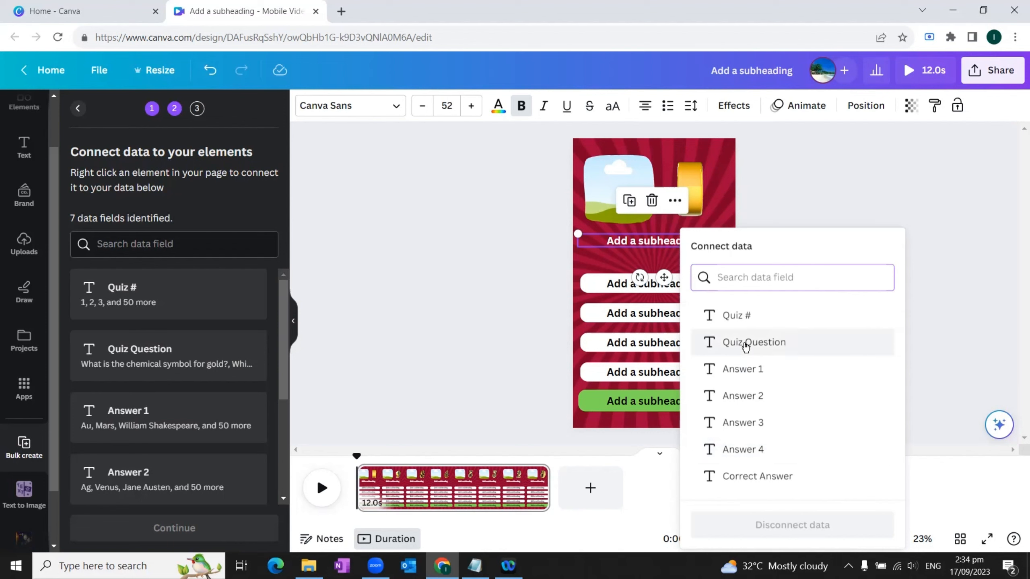
left_click(745, 344)
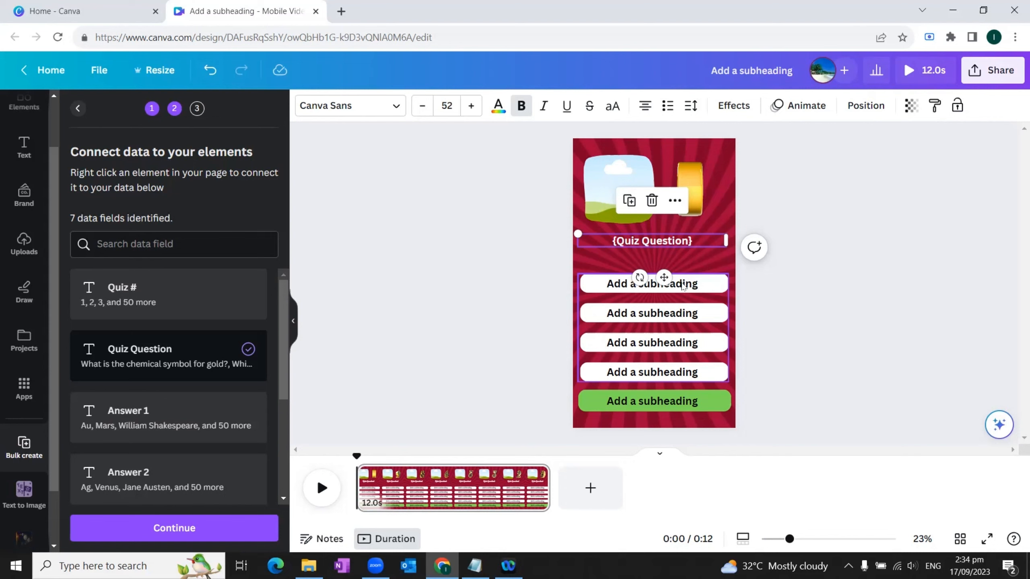
Step: Connect the text on the first white answer bar to the Answer 1 data field
left_click(696, 286)
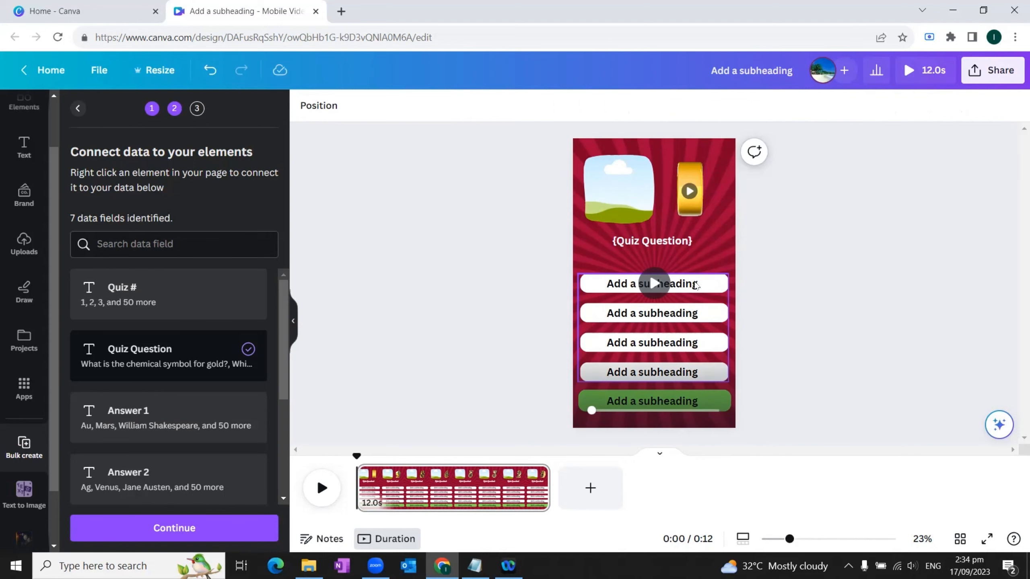
right_click(695, 286)
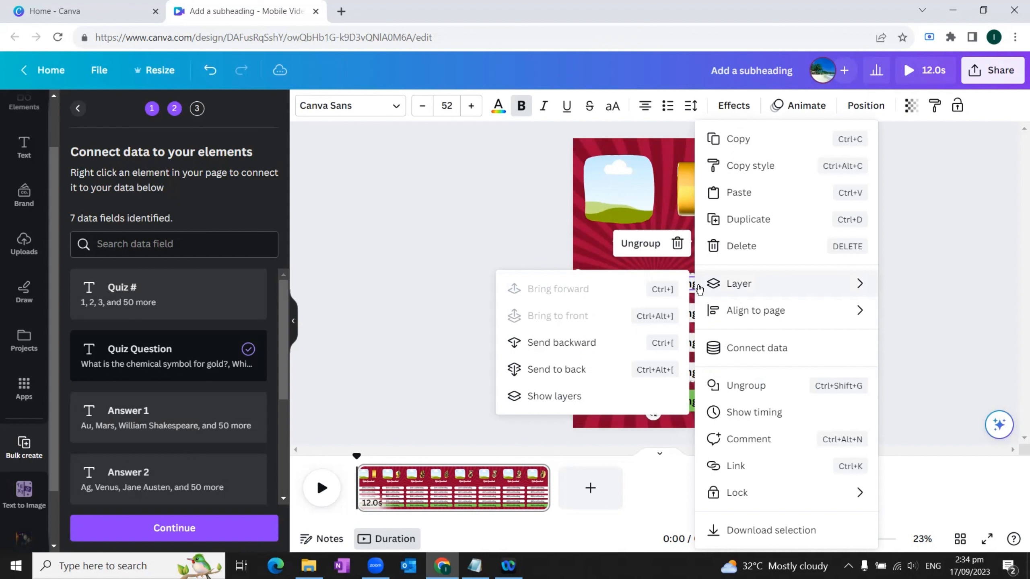
left_click(767, 350)
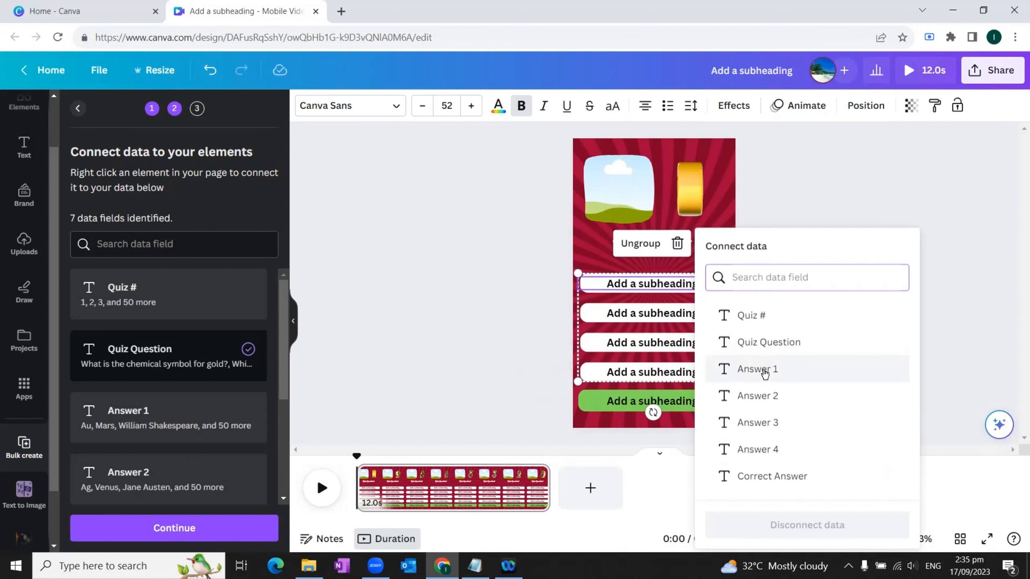
left_click(765, 371)
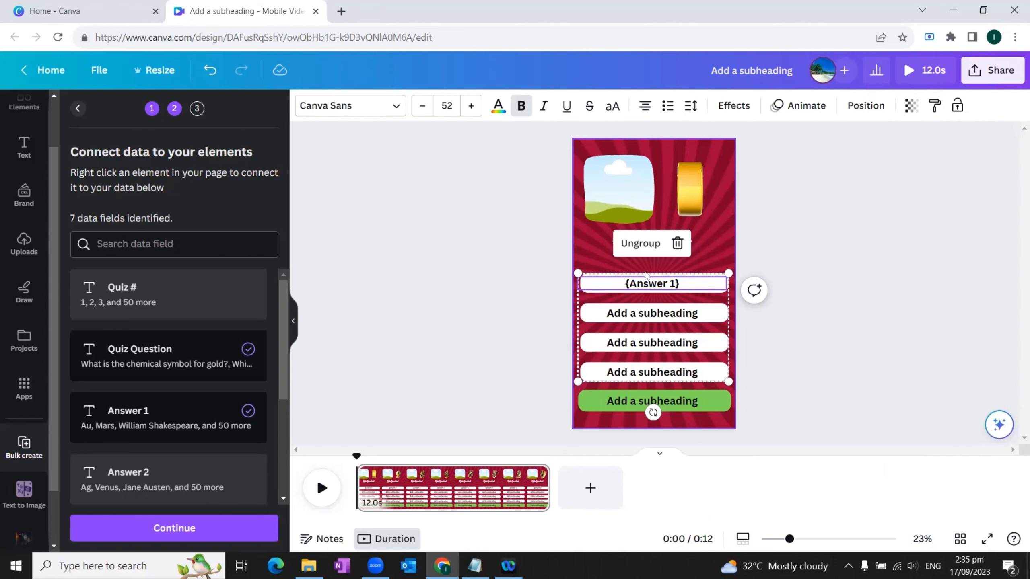
Step: Connect the texts on the second, third and fourth white bars to the Answer 2, Answer 3 and Answer 4 data fields
right_click(684, 315)
left_click(746, 348)
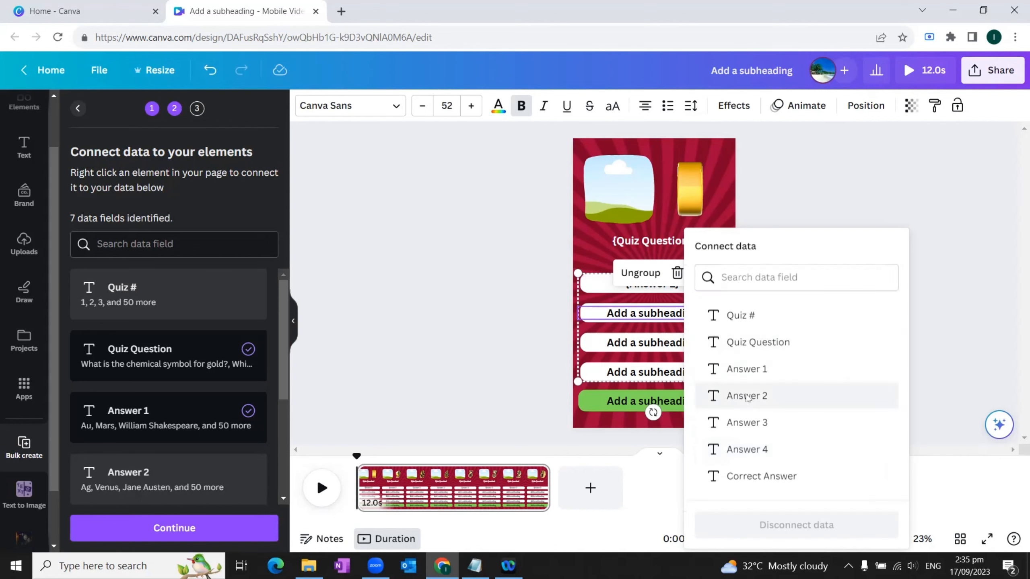
left_click(750, 396)
right_click(669, 344)
left_click(730, 348)
left_click(735, 423)
right_click(666, 373)
left_click(726, 348)
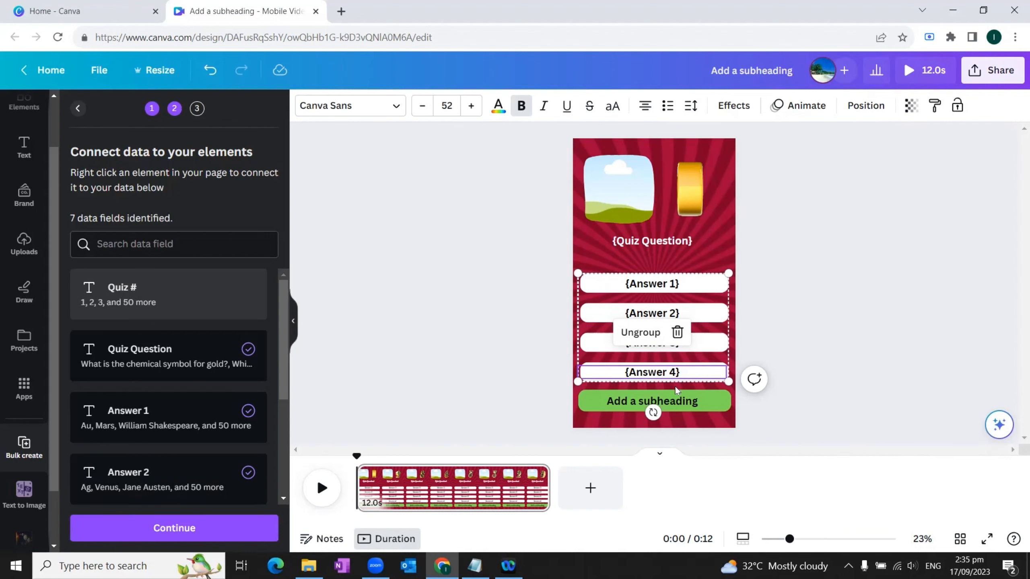
left_click(795, 384)
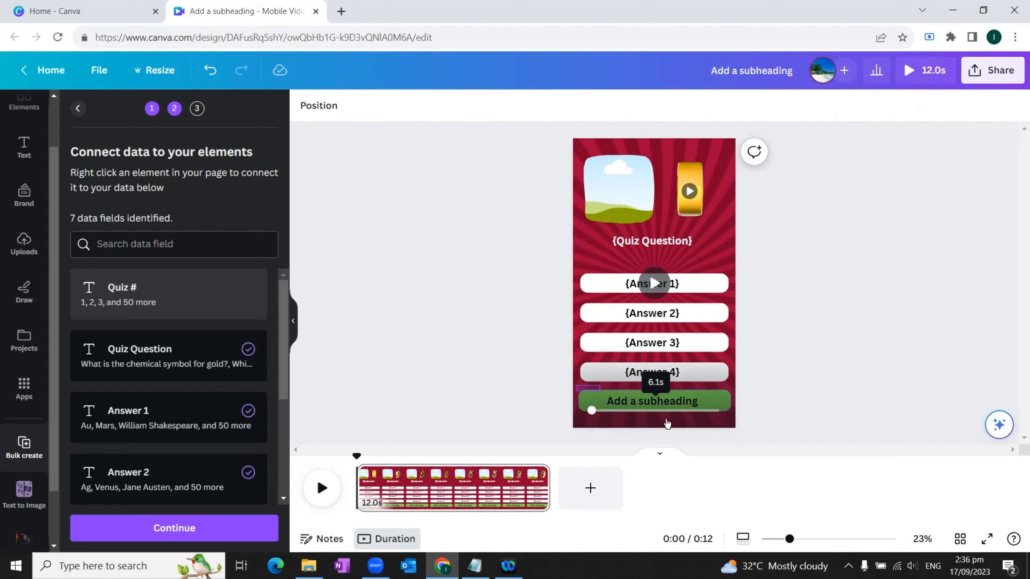
Step: Select the green bar together with its subheading text
left_click(646, 413)
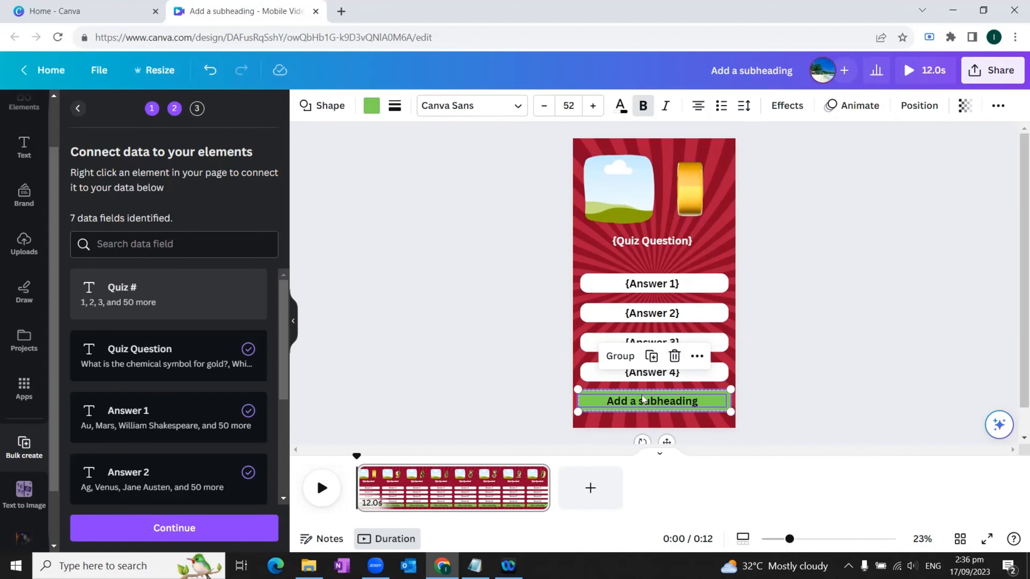
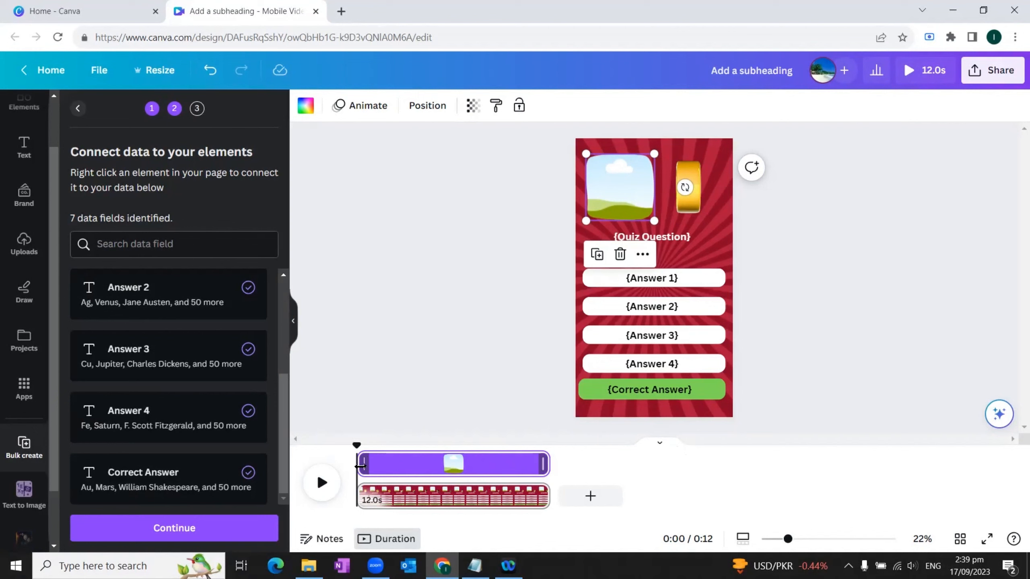
Step: Trim the starts of the picture frame and the countdown timer video to about 1 second into the page
left_click_drag(362, 467, 377, 471)
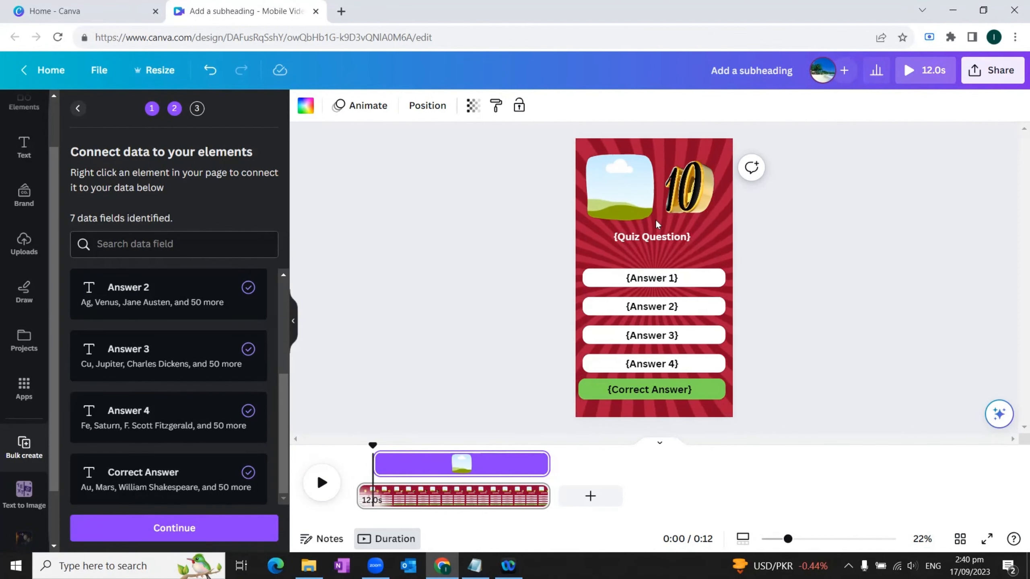
left_click(618, 188)
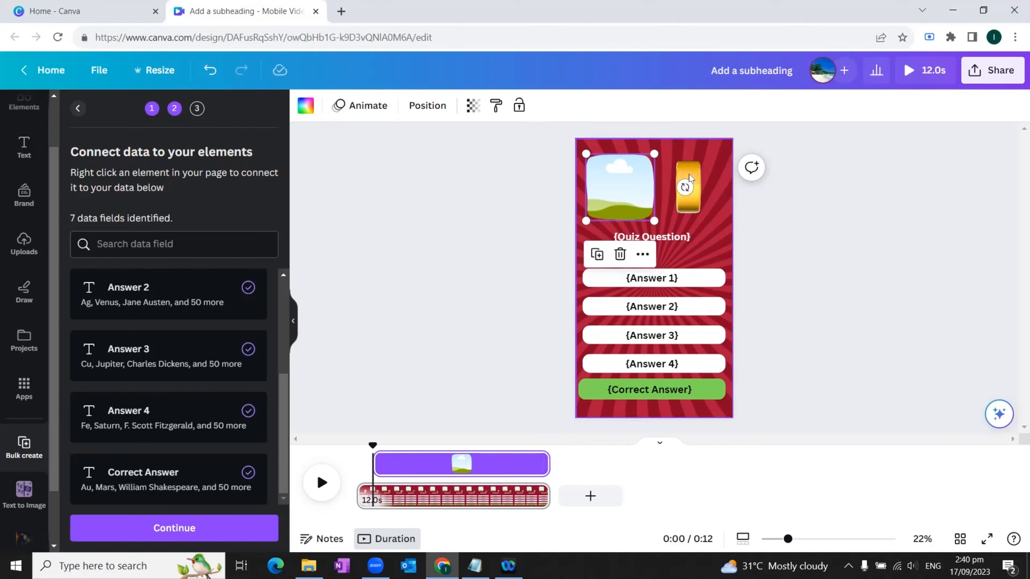
right_click(700, 177)
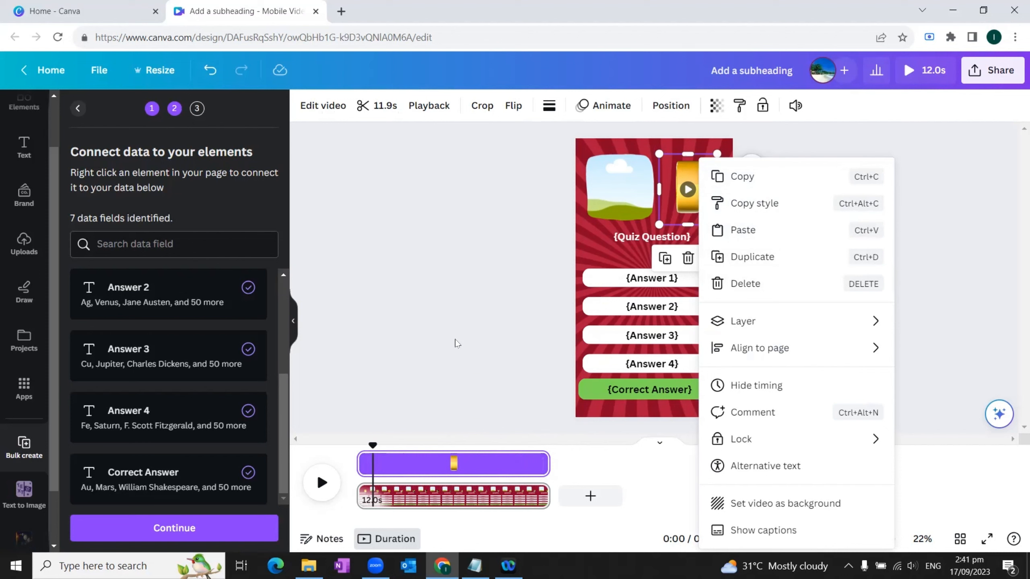
left_click_drag(360, 466, 373, 468)
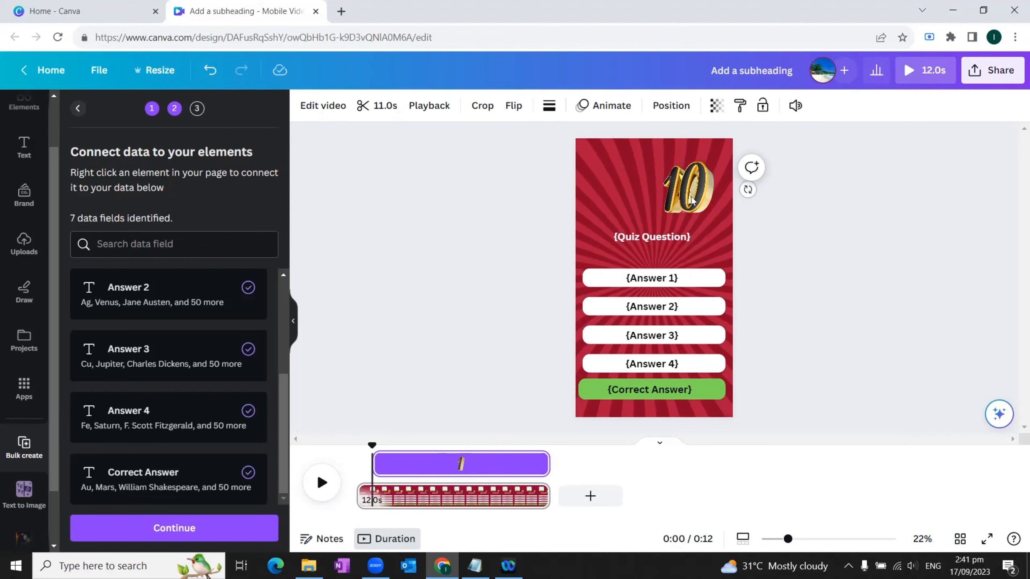
left_click(820, 269)
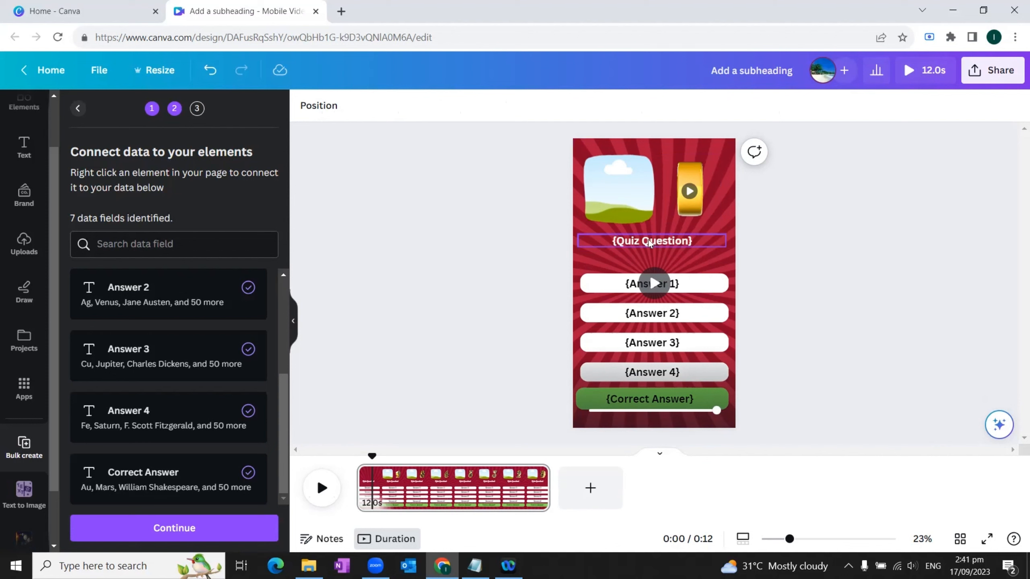
Step: Show the timing of the Quiz Question text and trim its start to about 1 second into the page
right_click(650, 243)
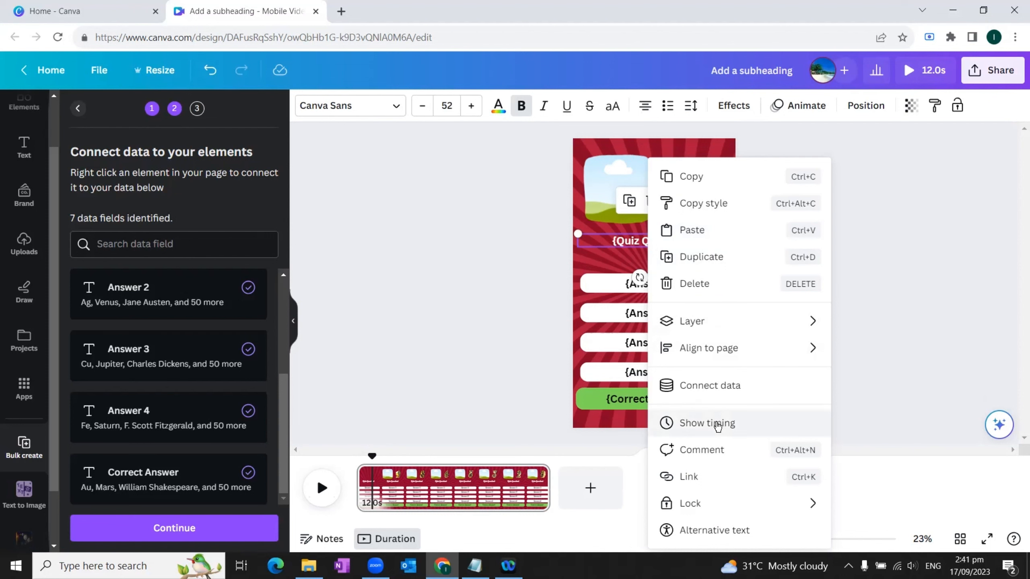
left_click(718, 424)
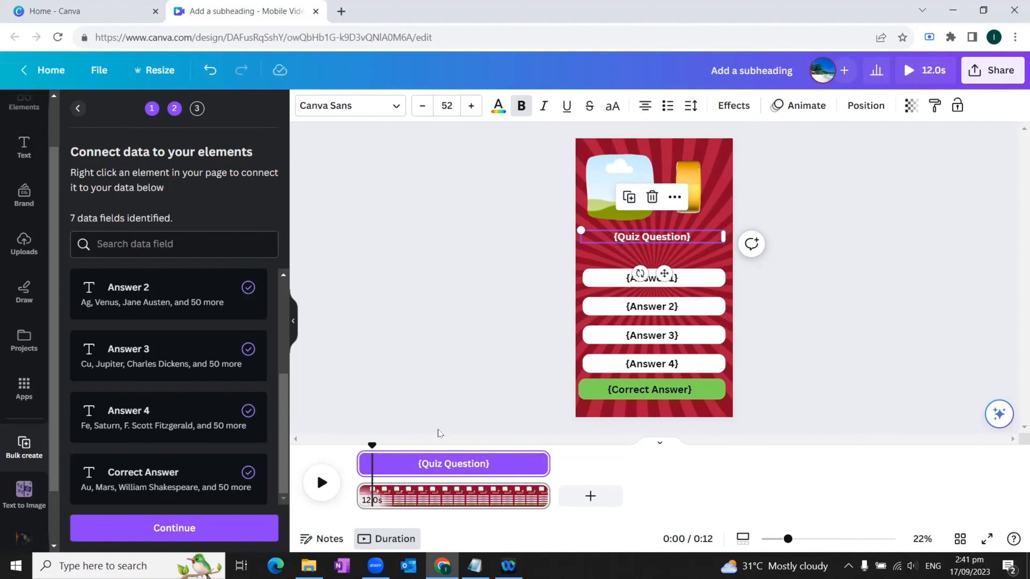
left_click_drag(360, 460, 376, 465)
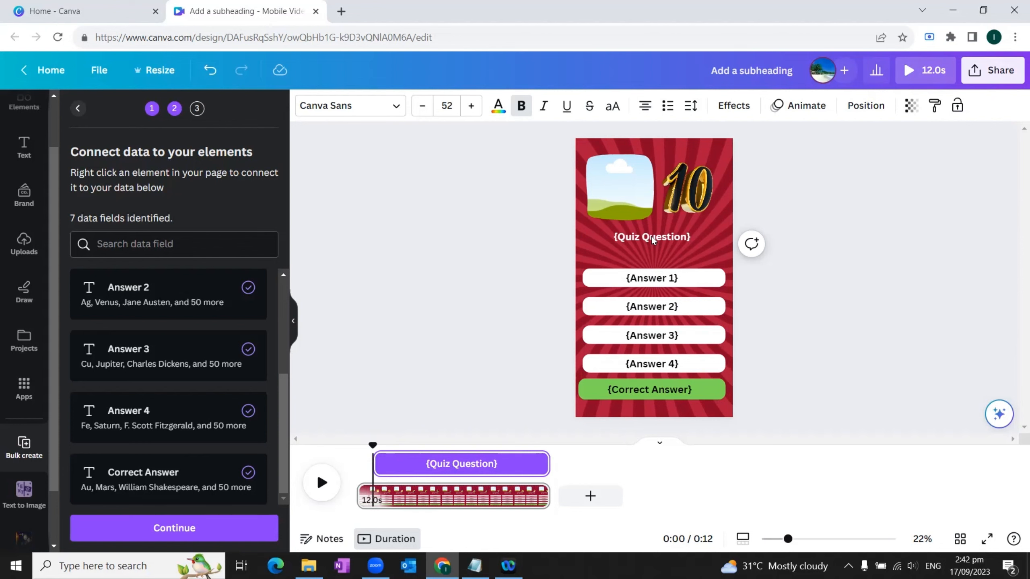
left_click(788, 311)
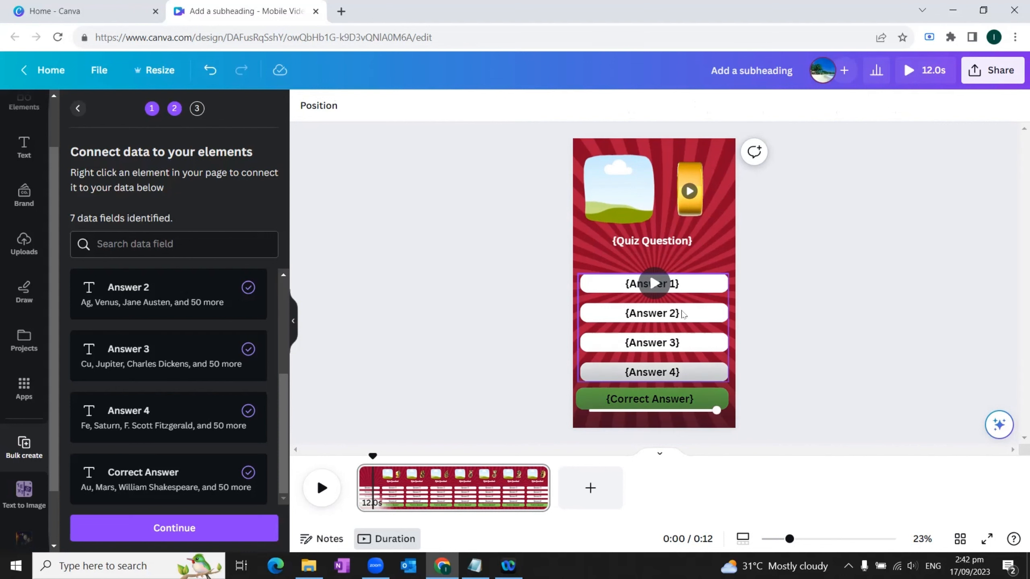
Step: Show the timing of the four-answer group and trim it to start about 1 second in and end about 1 second before the page ends
right_click(682, 315)
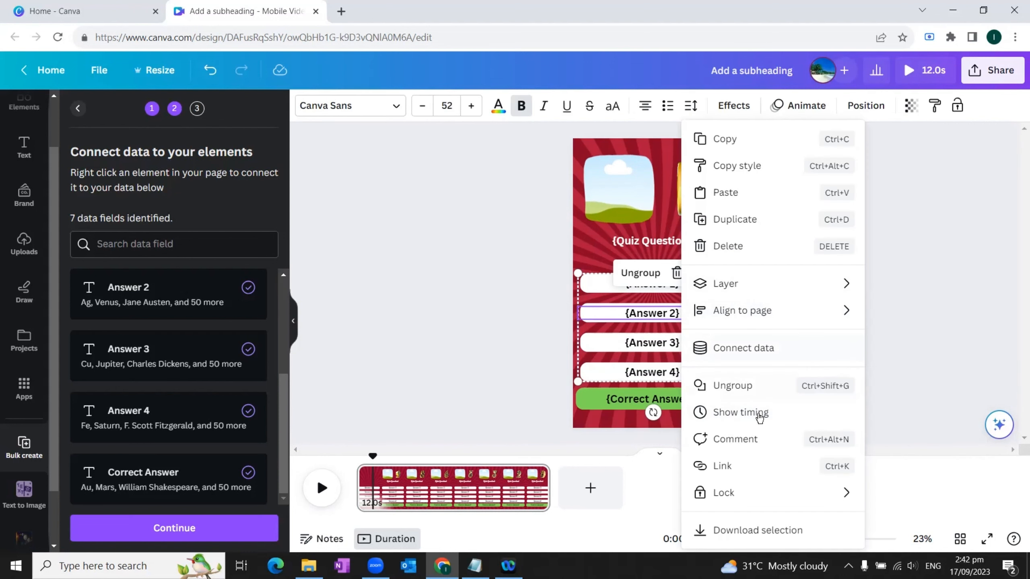
left_click(760, 418)
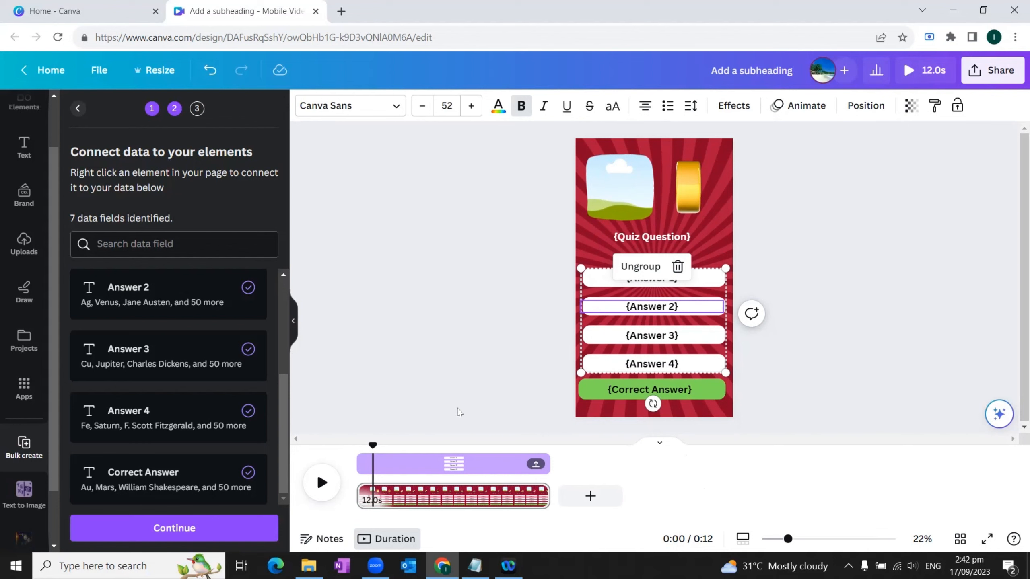
left_click_drag(362, 466, 378, 469)
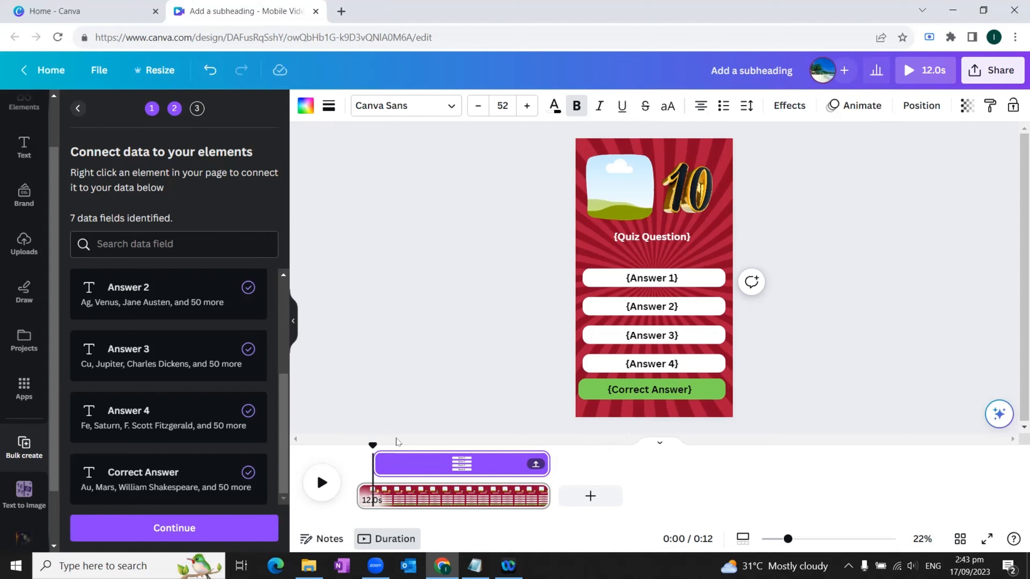
mouse_move(547, 461)
mouse_move(543, 461)
left_mouse_down()
mouse_move(524, 462)
mouse_move(534, 463)
left_mouse_up()
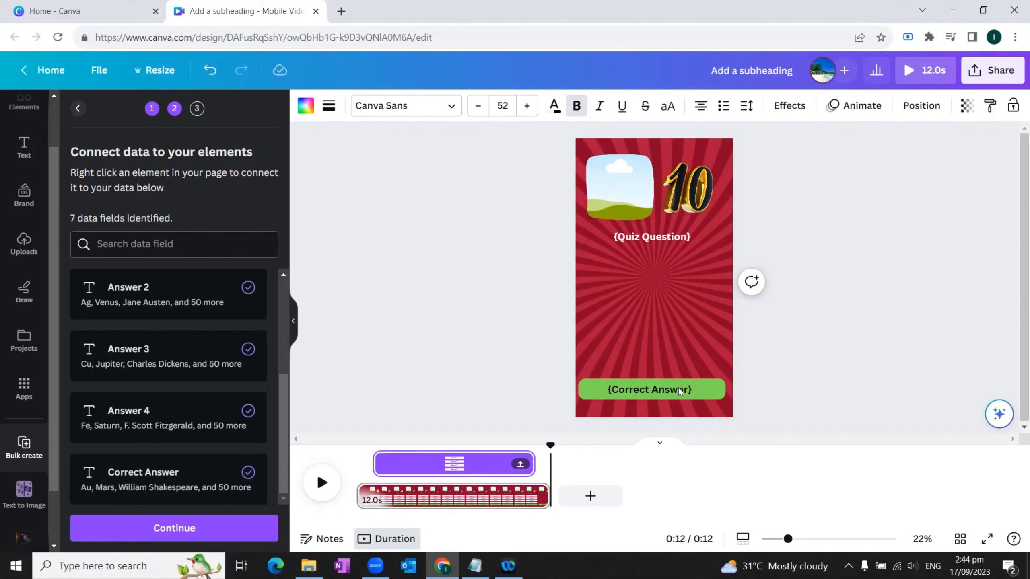
Step: Trim the start of the green Correct Answer bar so it appears only in the last moments of the 12-second page
right_click(703, 391)
mouse_move(703, 390)
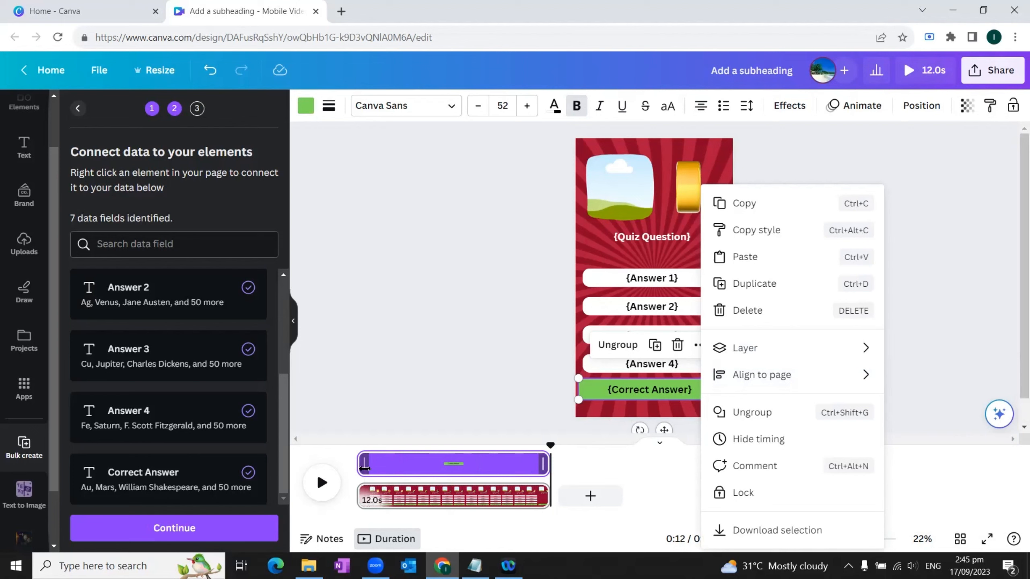
left_click_drag(365, 468, 528, 483)
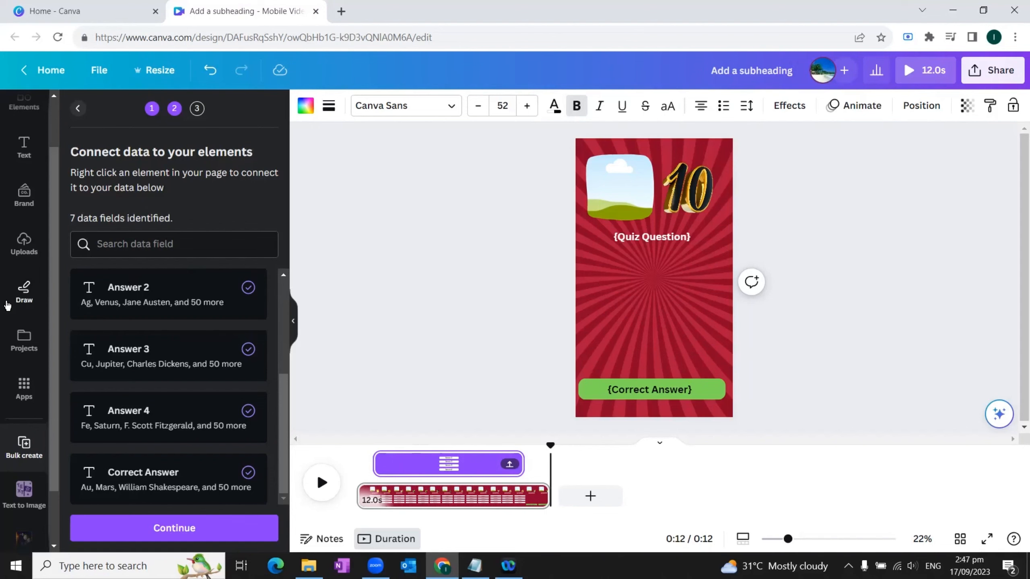
Step: Search the audio elements for "cork" and place a short sound effect on the timeline at about 1 second
scroll(7, 304, "up", 2)
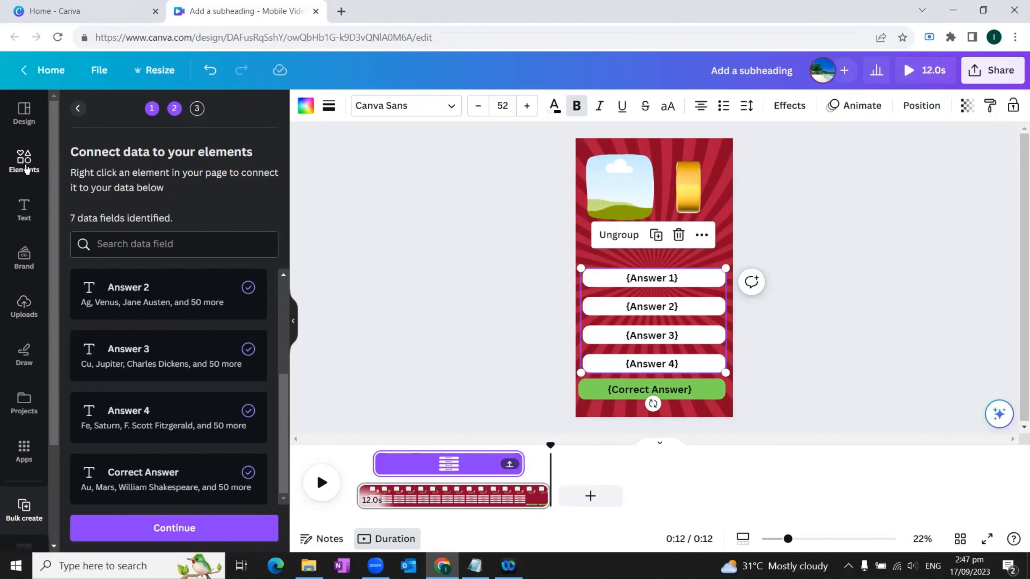
left_click(24, 164)
left_click(78, 108)
left_click(142, 113)
type("cork")
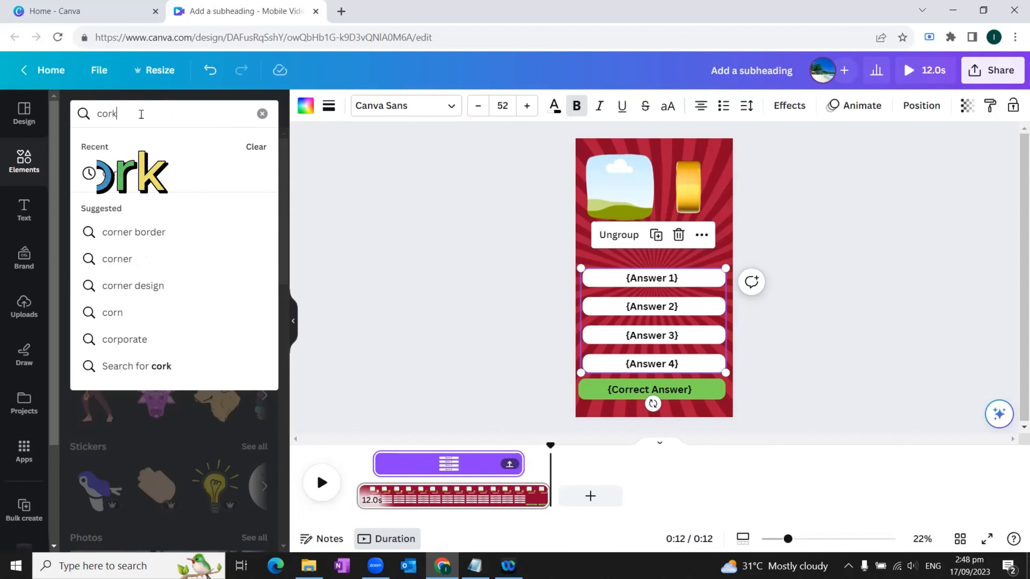
key("Return")
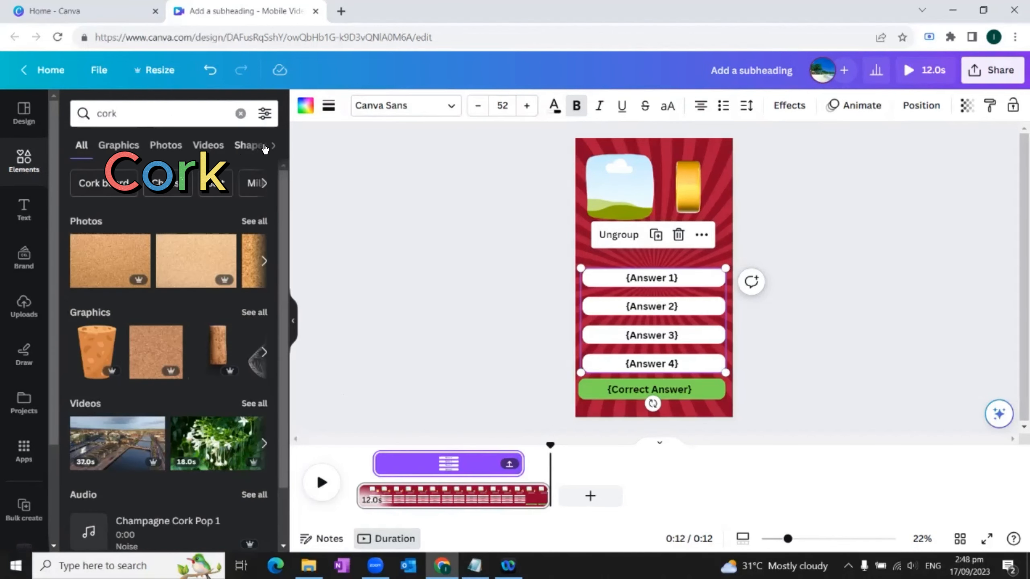
left_click(274, 148)
left_click(214, 145)
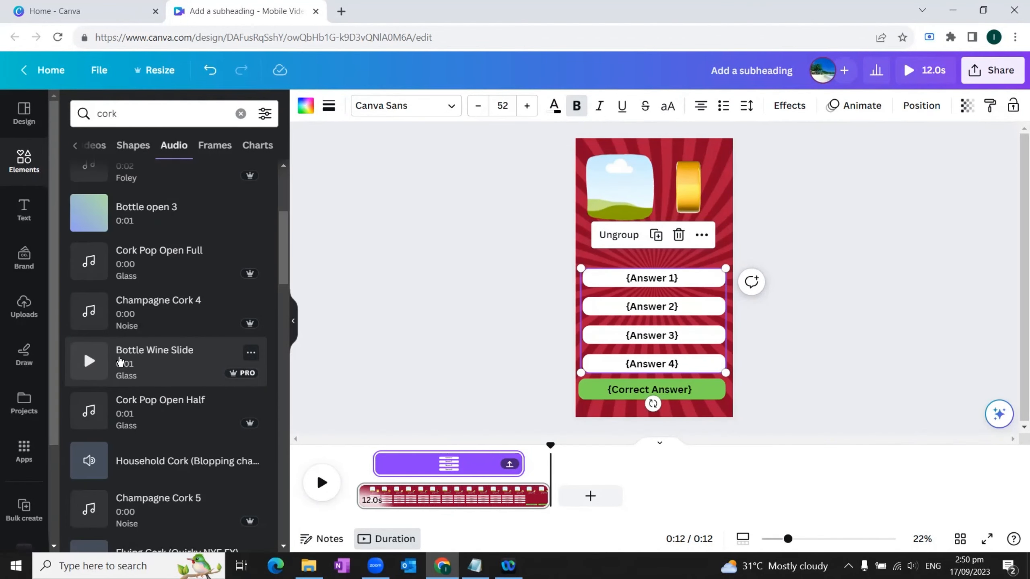
left_click_drag(92, 361, 371, 502)
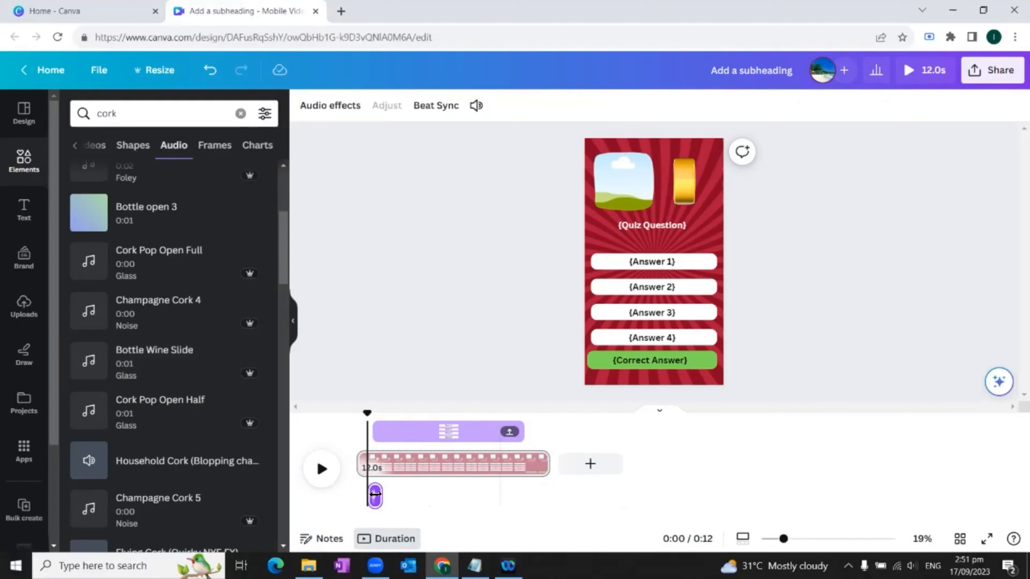
left_click_drag(375, 494, 380, 501)
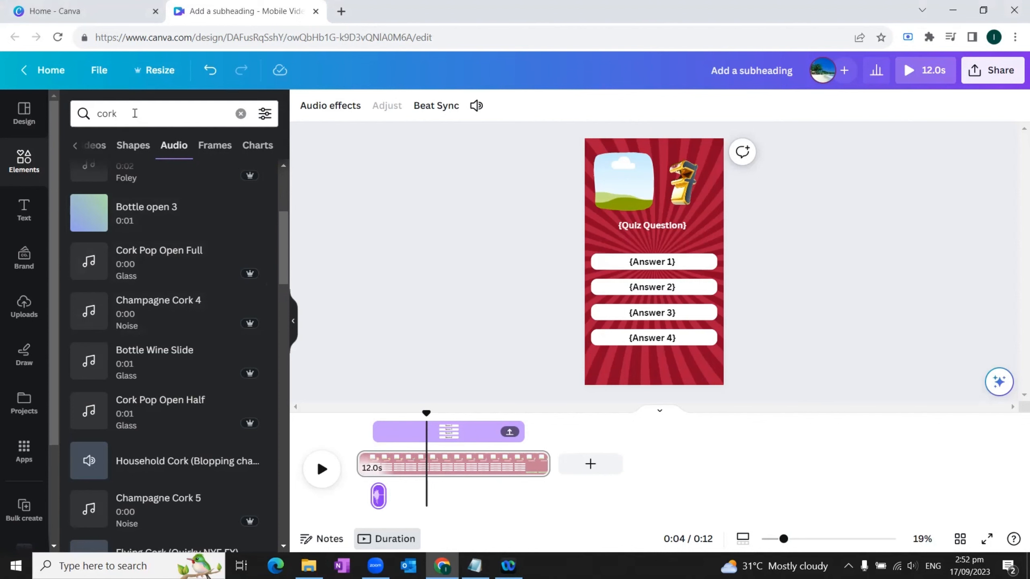
Step: Search audio for "tik tok timer", add Bomb Timer 2 after the cork sound and trim it to 8.5 seconds, ending with the answer bars
left_click(84, 114)
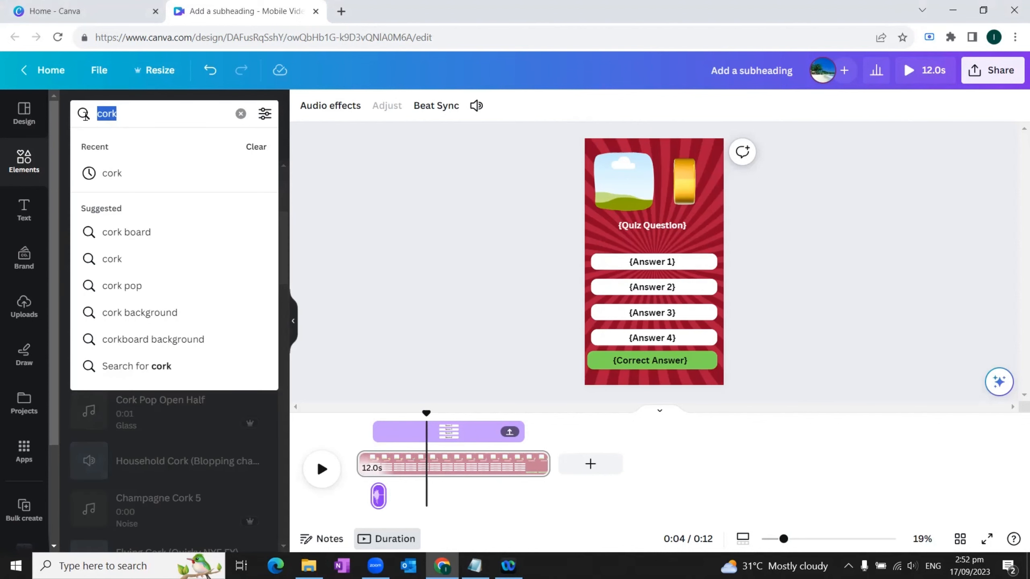
type("tik tok time")
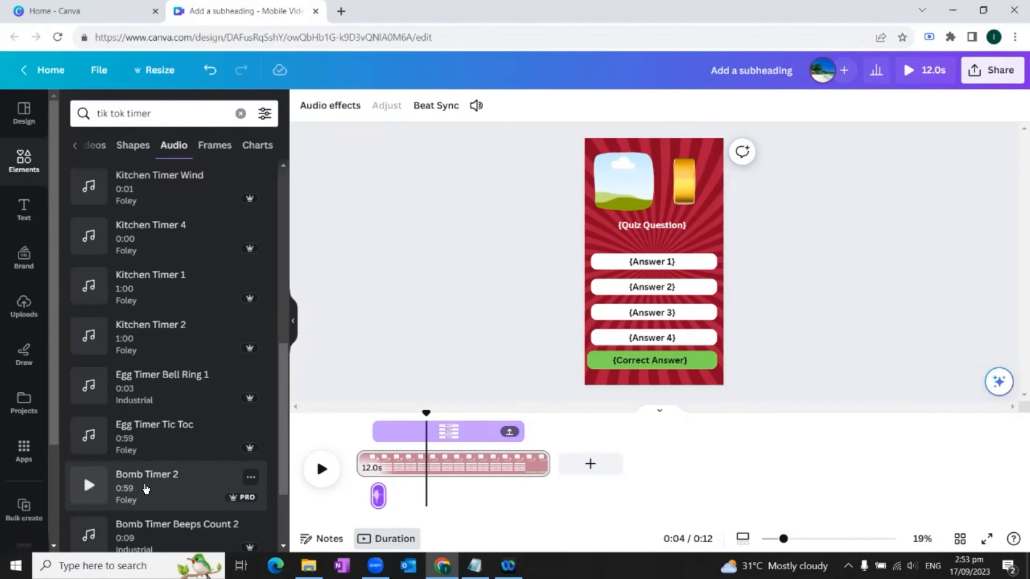
left_click_drag(146, 489, 505, 493)
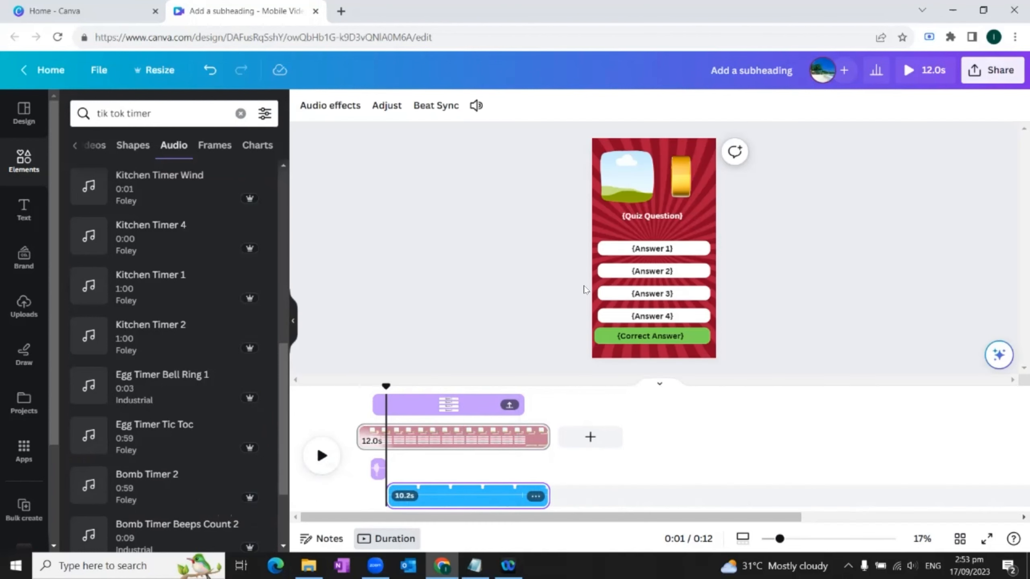
mouse_move(550, 483)
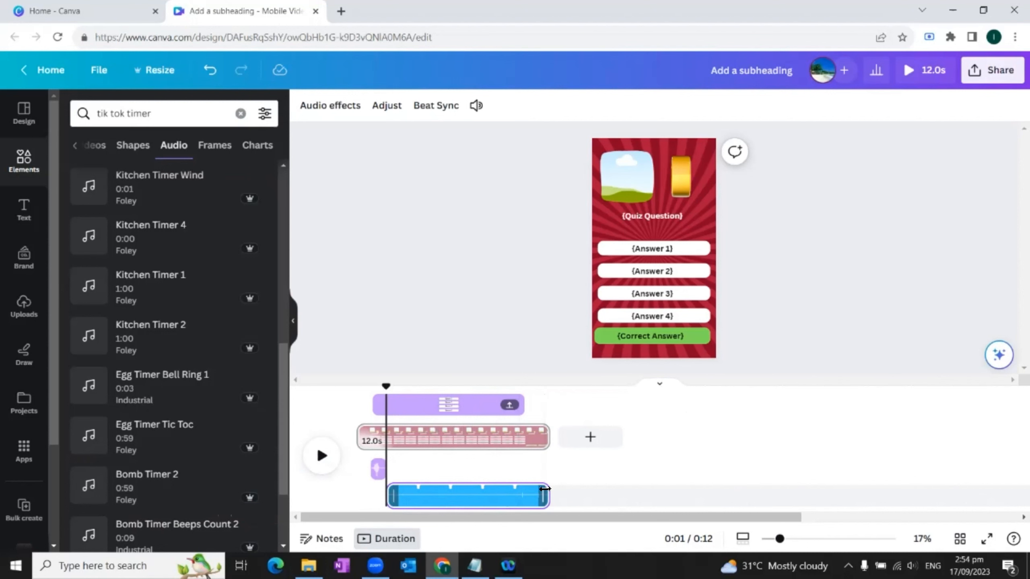
mouse_move(545, 488)
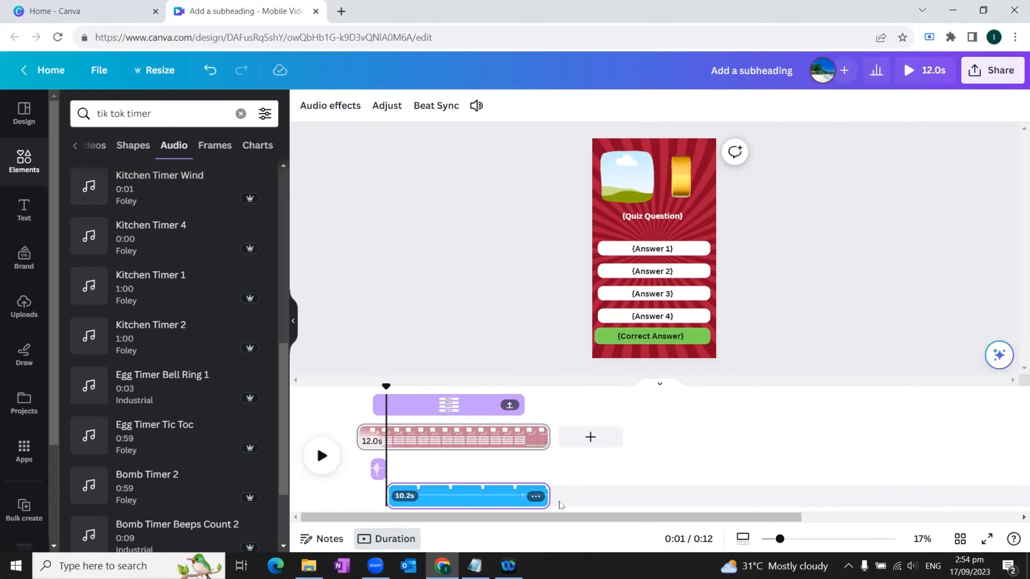
left_click_drag(543, 496, 521, 492)
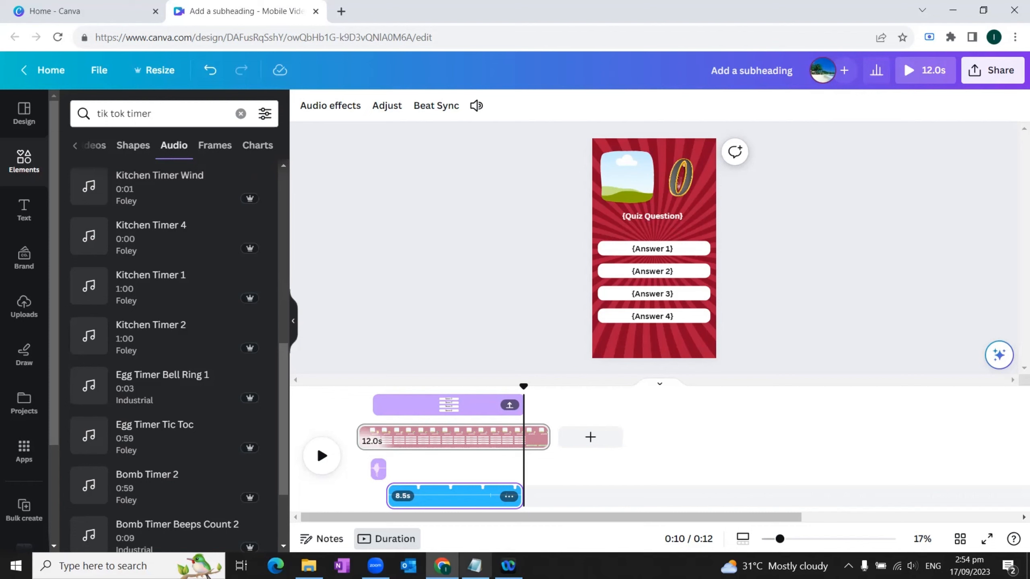
Step: Search audio for "logo ascend" and place PREL Logo Ascend 12 after the timer sound, at the end of the page
left_click(102, 113)
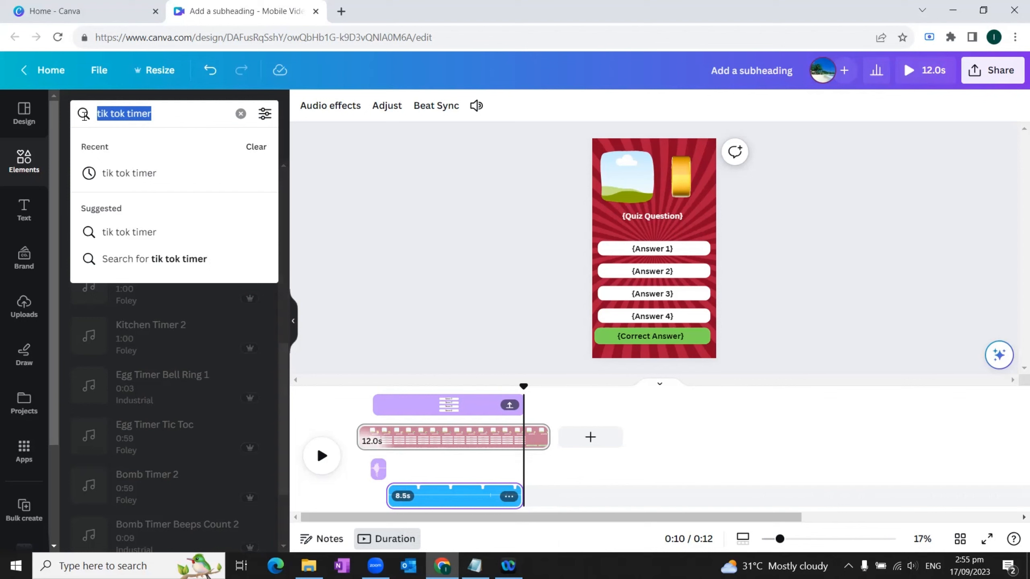
type("logo")
left_click(167, 232)
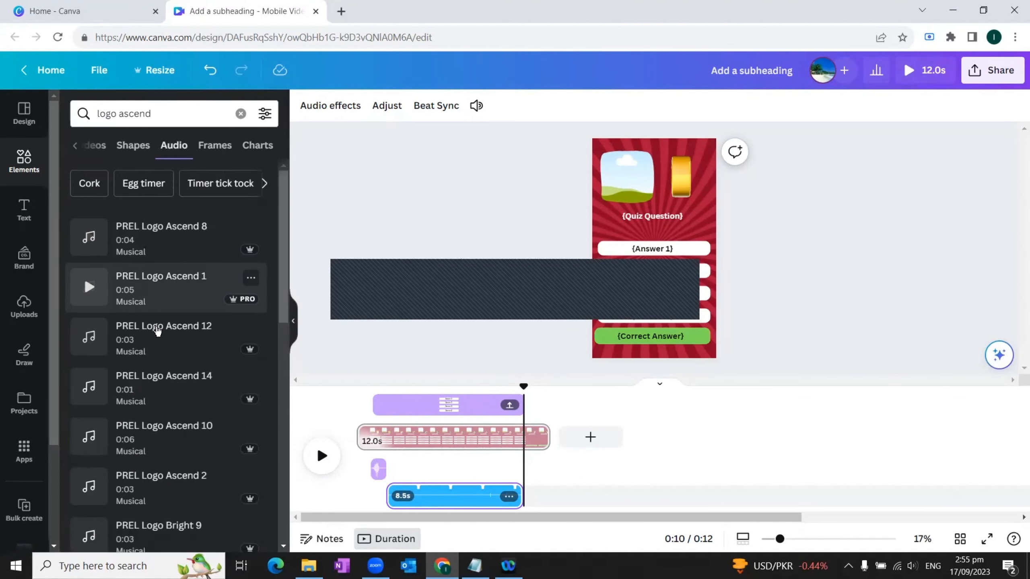
left_click_drag(124, 337, 529, 467)
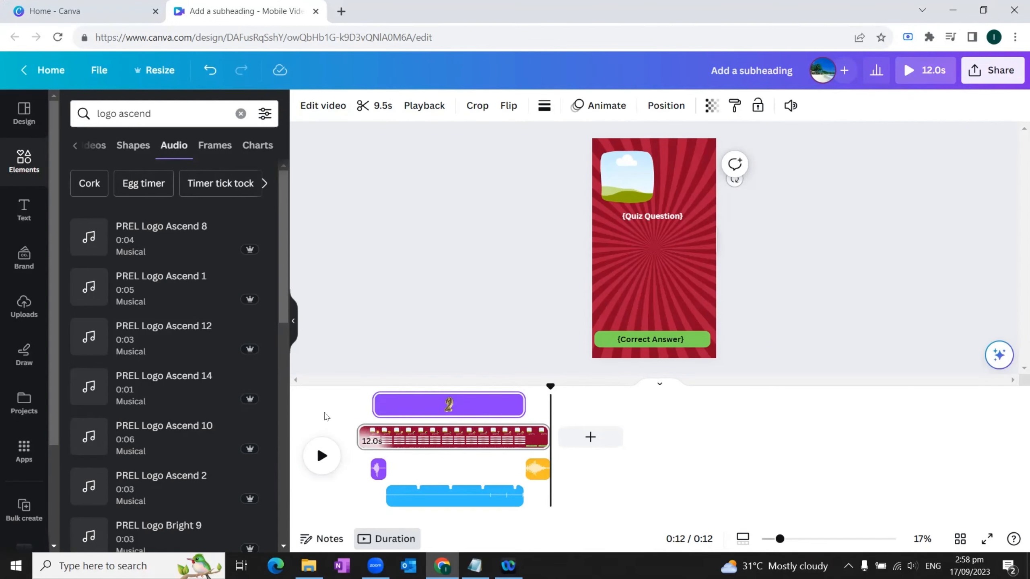
Step: Apply the Tectonic element animation to the picture frame
left_click(421, 321)
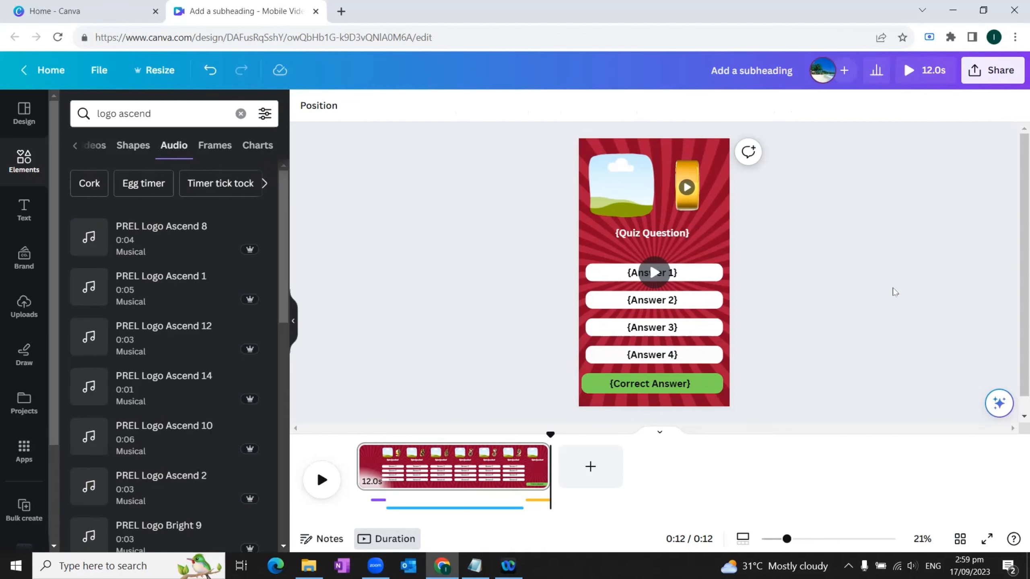
left_click(618, 196)
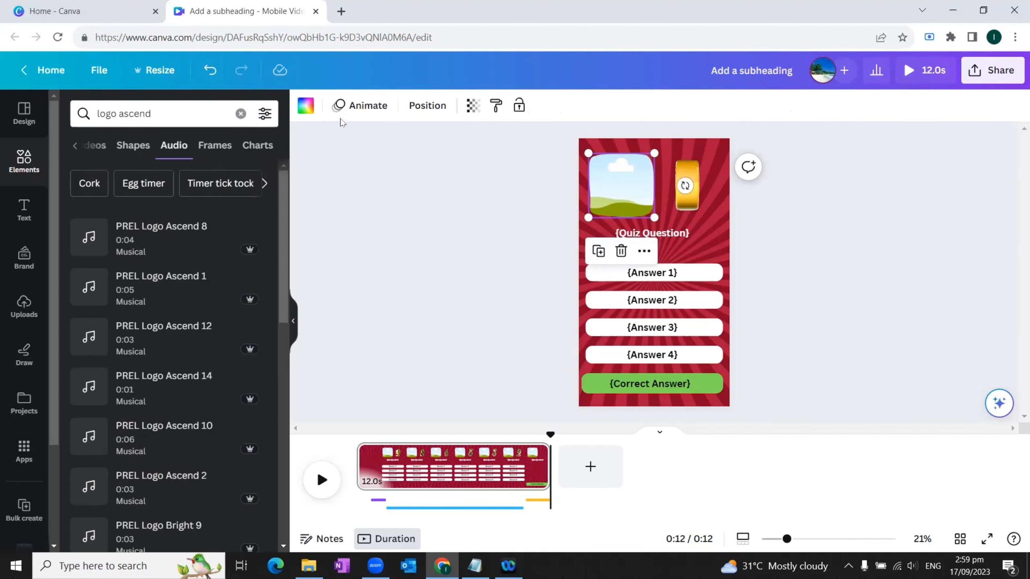
left_click(360, 106)
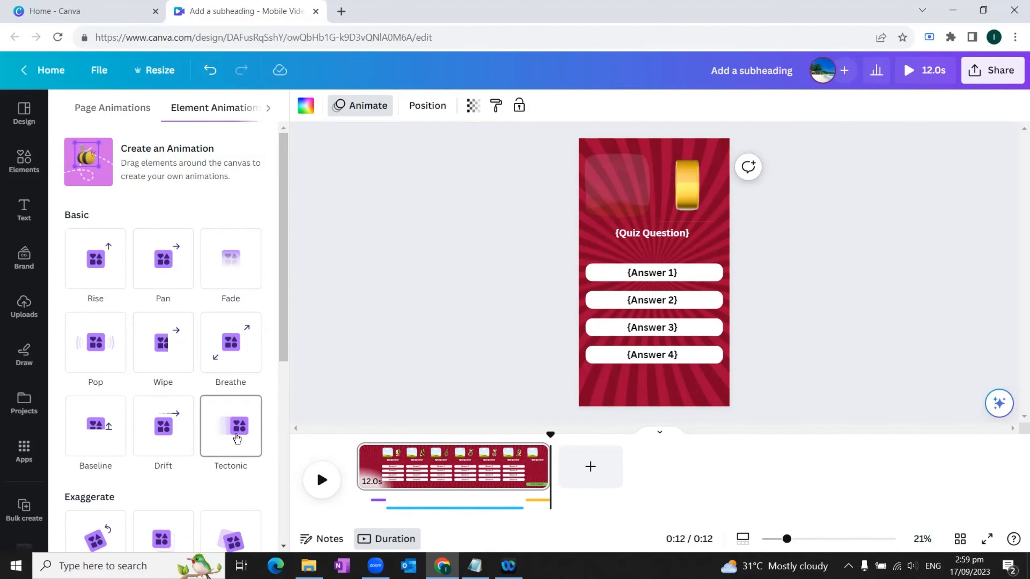
left_click(237, 438)
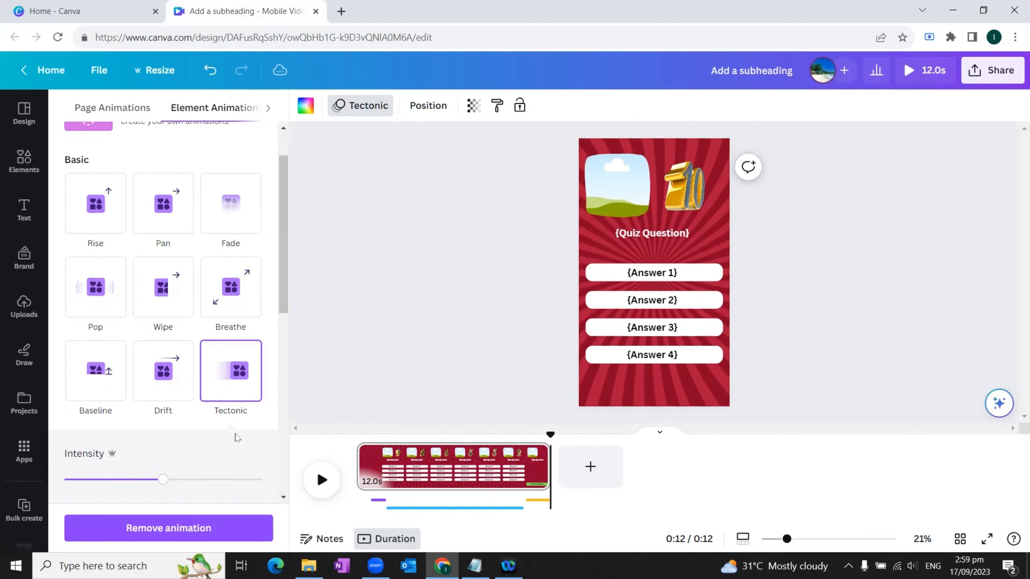
Step: Apply the Tectonic animation to the countdown video and the Wipe animation, on enter only, to the Quiz Question text
left_click(695, 193)
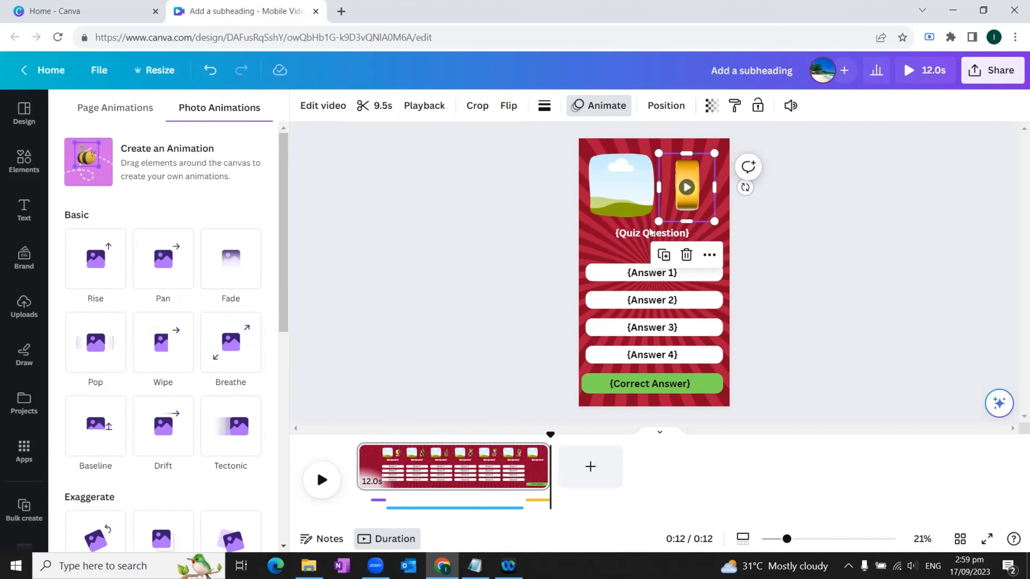
left_click(239, 431)
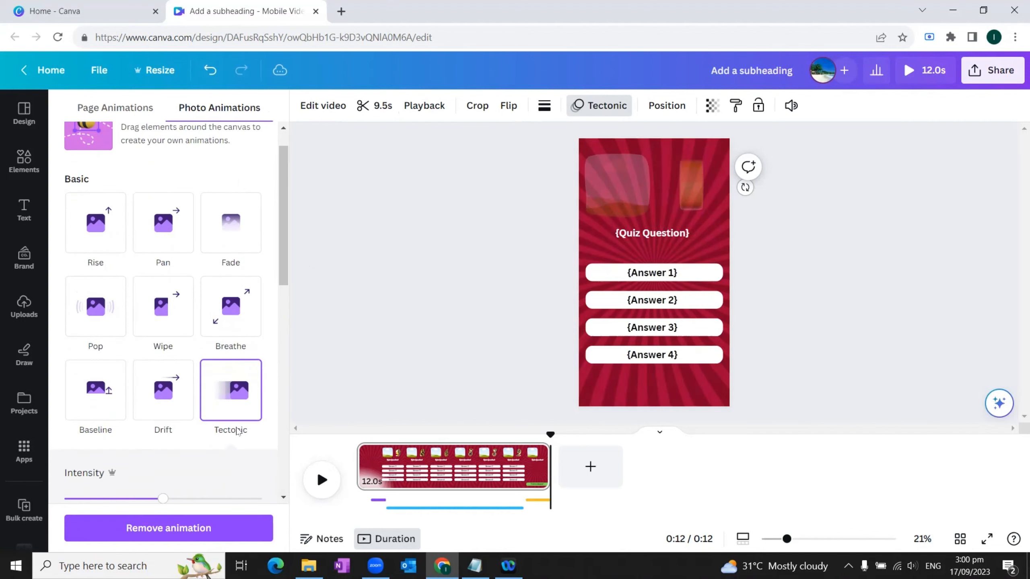
left_click(645, 237)
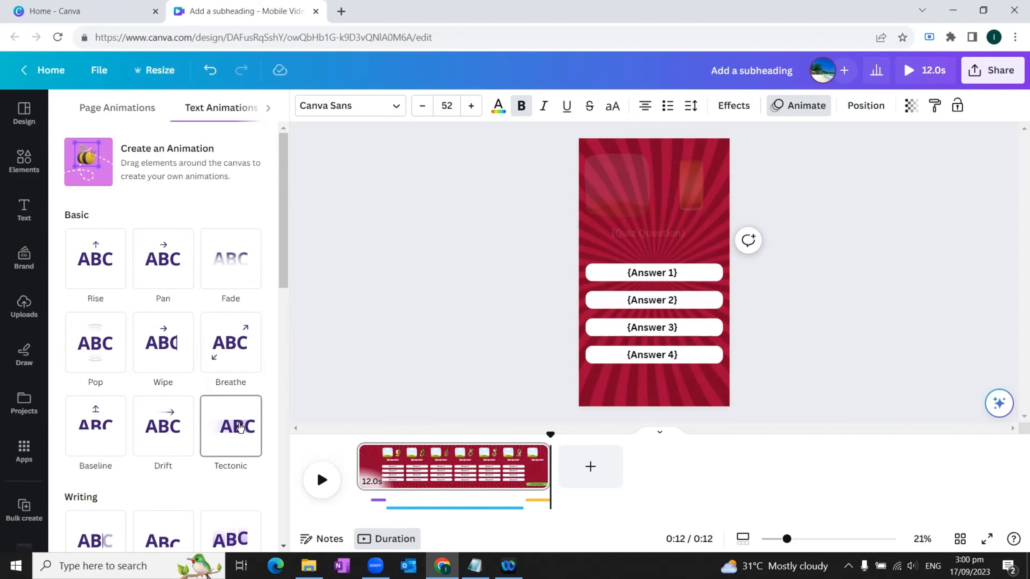
left_click(163, 342)
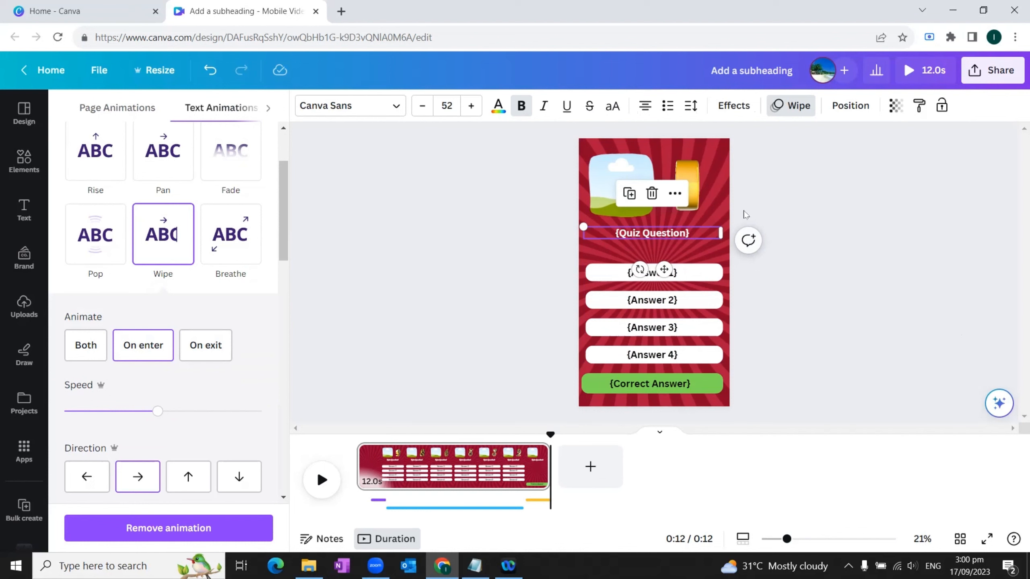
Step: Apply the Wipe text animation to the text in the answer bars
left_click(665, 301)
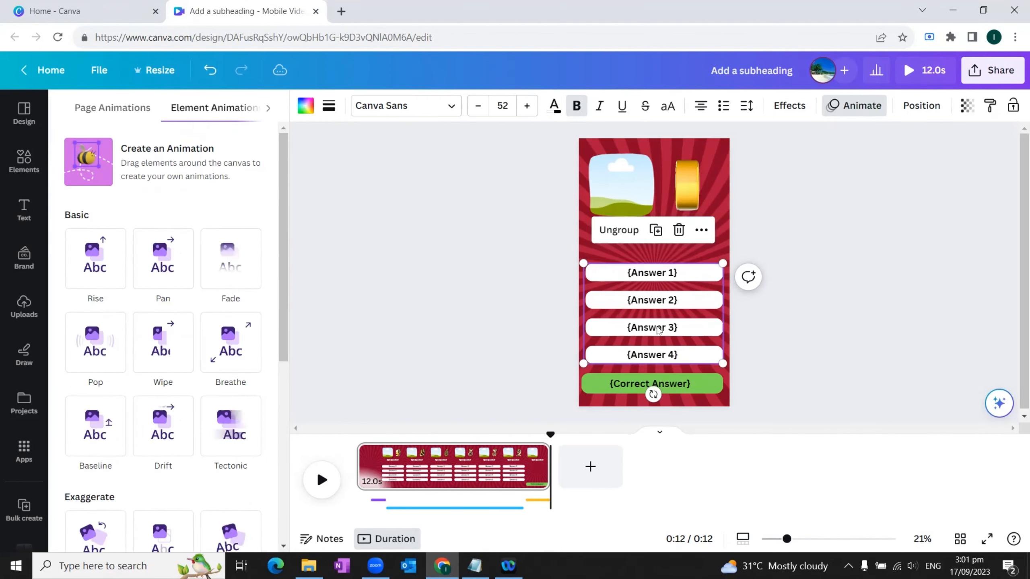
left_click(168, 231)
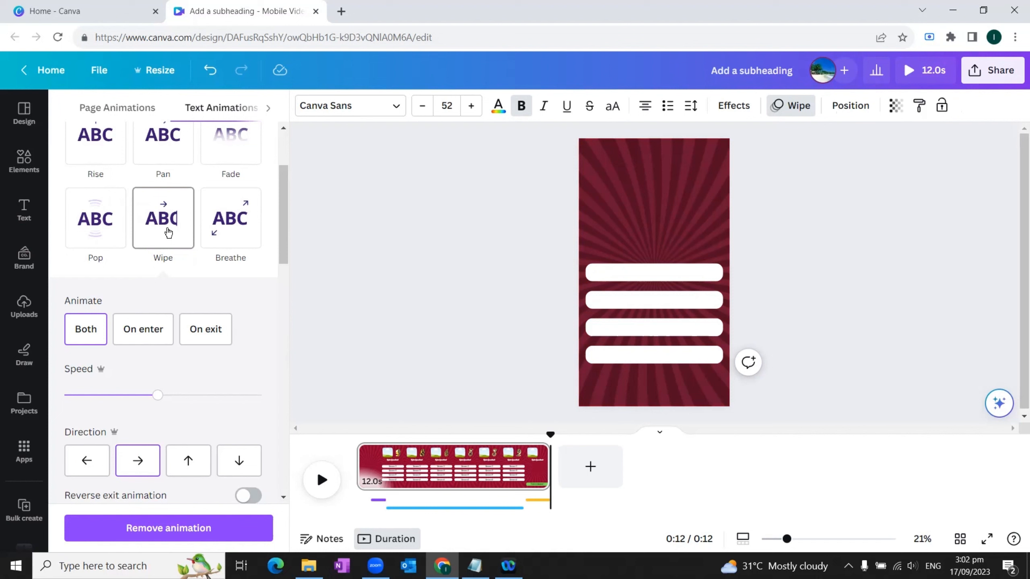
left_click(816, 280)
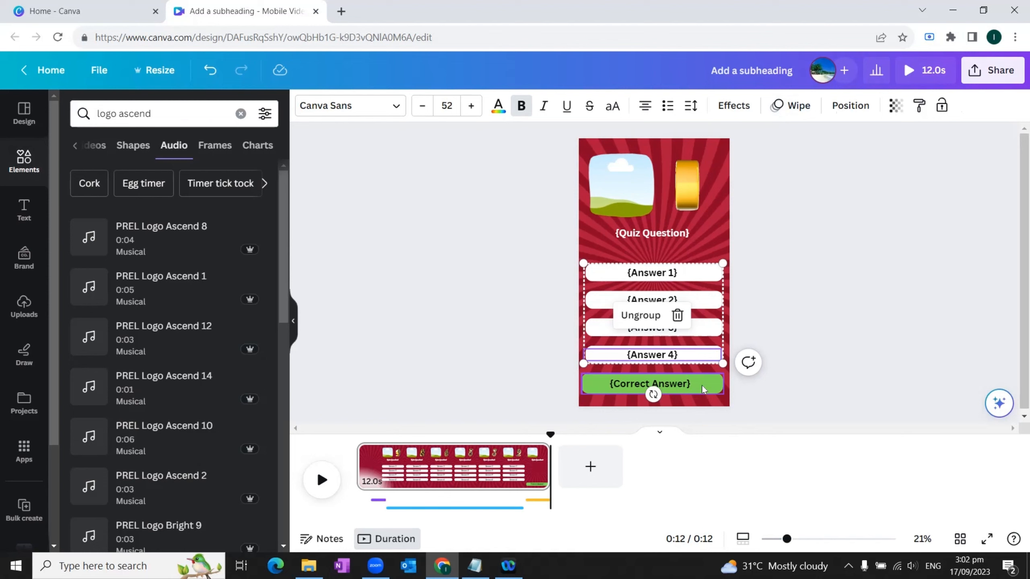
Step: Apply the Stomp text animation to the green Correct Answer bar and move the bar up between Answer 1 and Answer 2
left_click(685, 384)
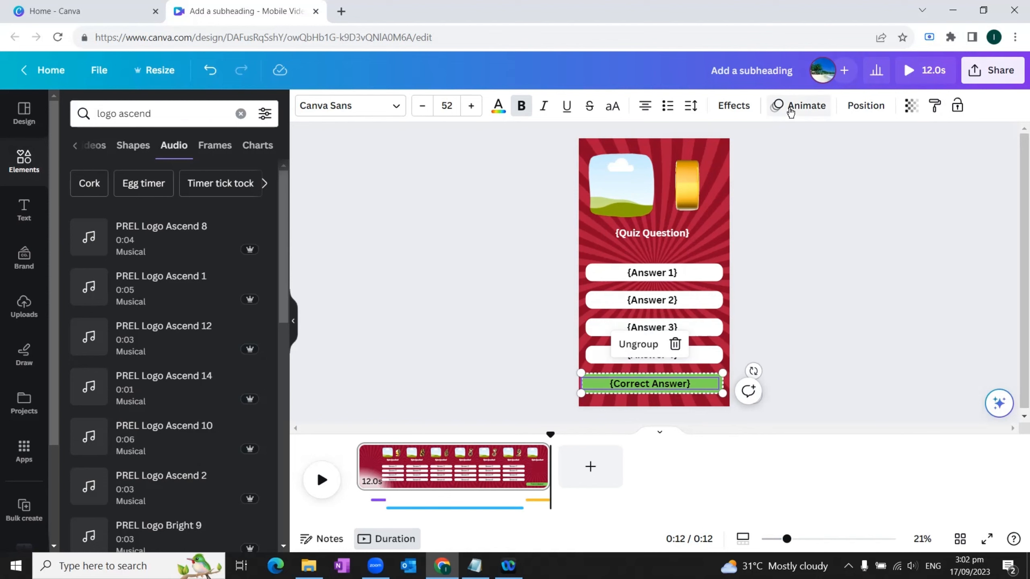
left_click(790, 108)
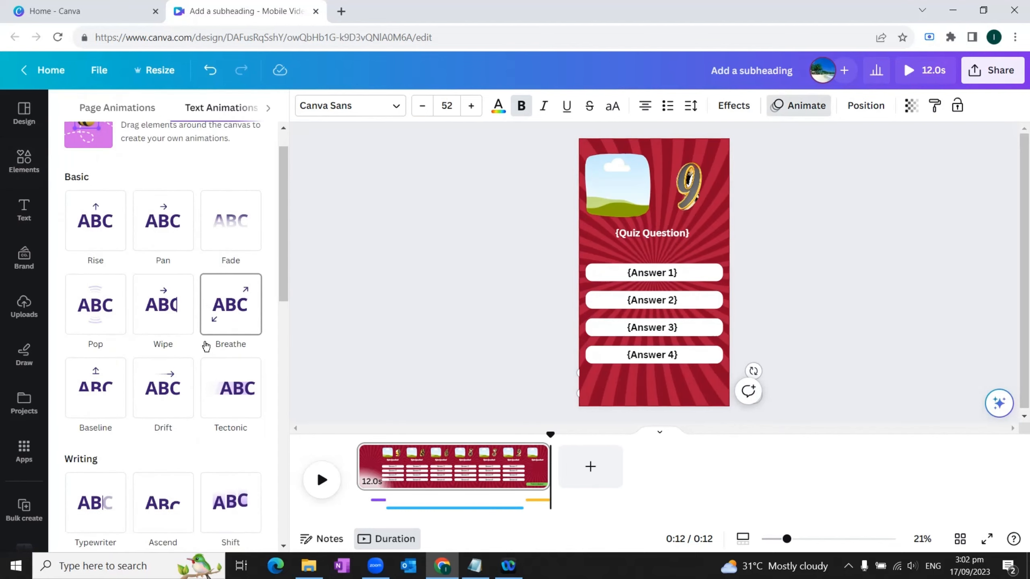
scroll(206, 346, "down", 5)
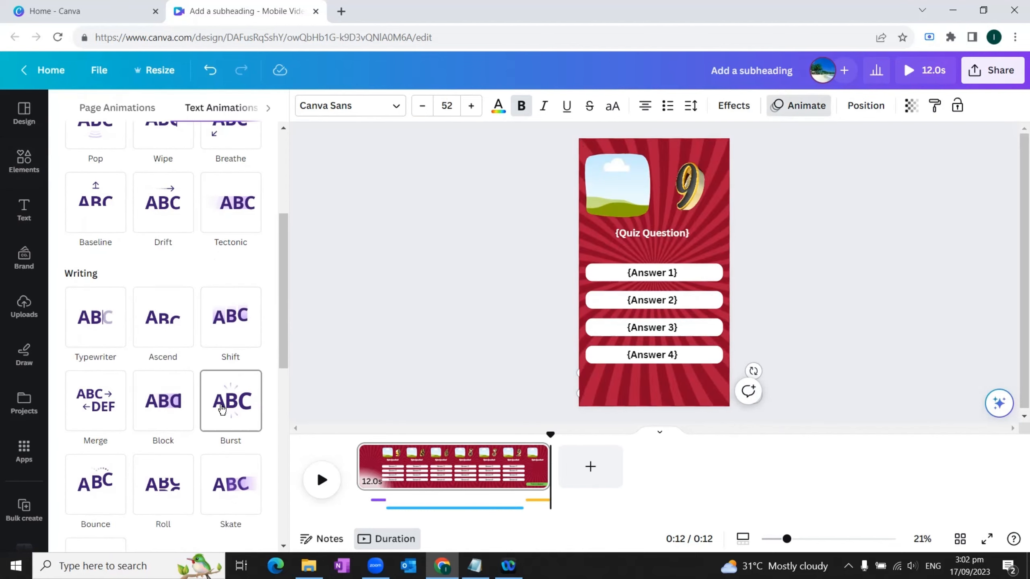
scroll(222, 409, "down", 8)
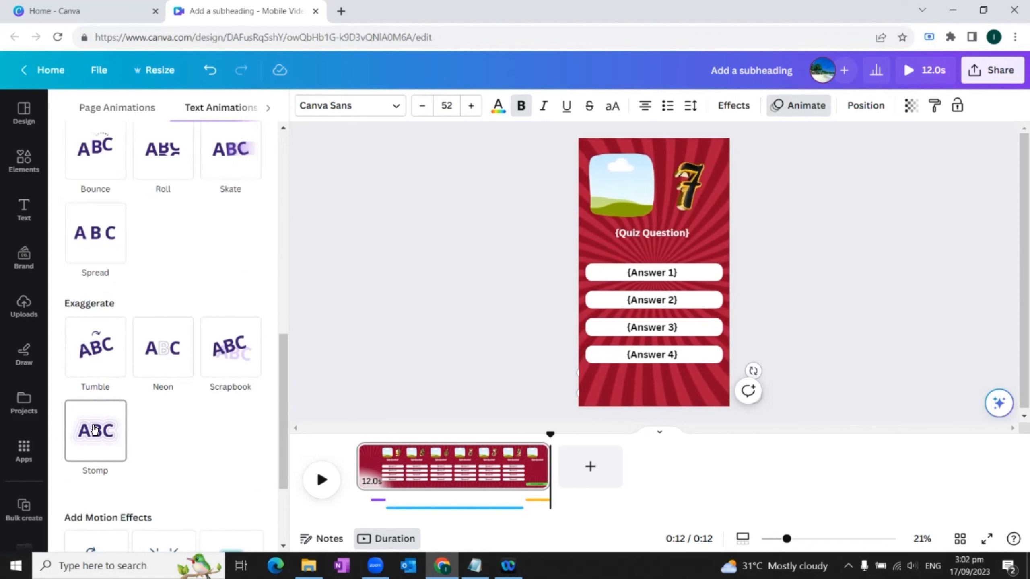
left_click(94, 429)
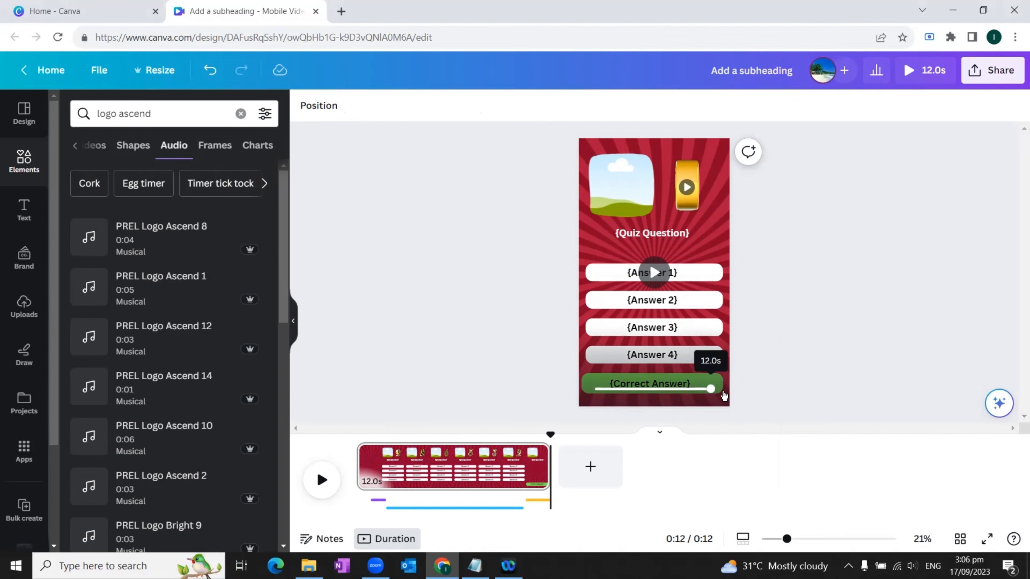
left_click_drag(722, 385, 727, 274)
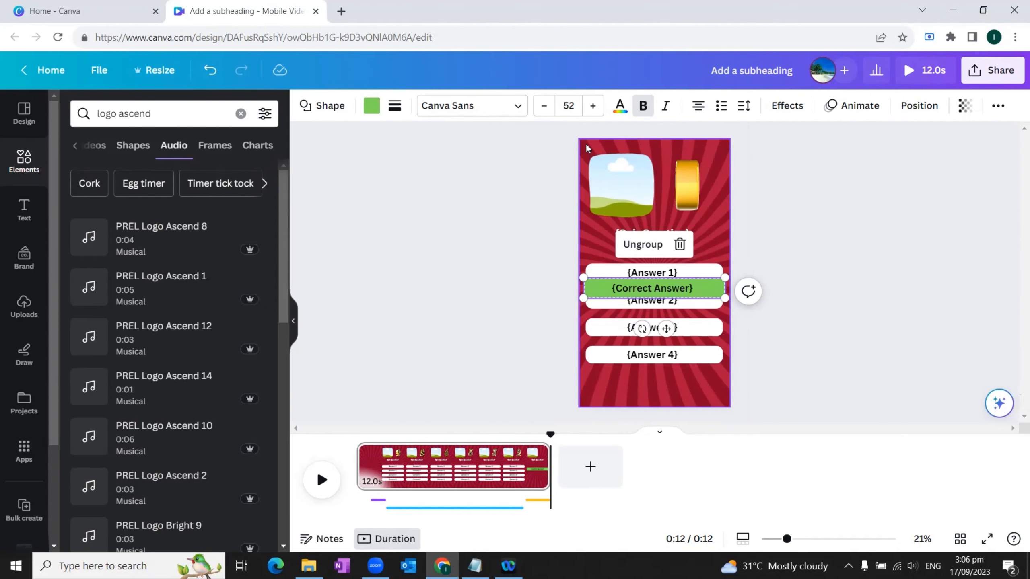
Step: Delete all quiz elements from the page, keeping the background and audio, and download the design as a 1080p MP4 video
left_click_drag(588, 148, 726, 383)
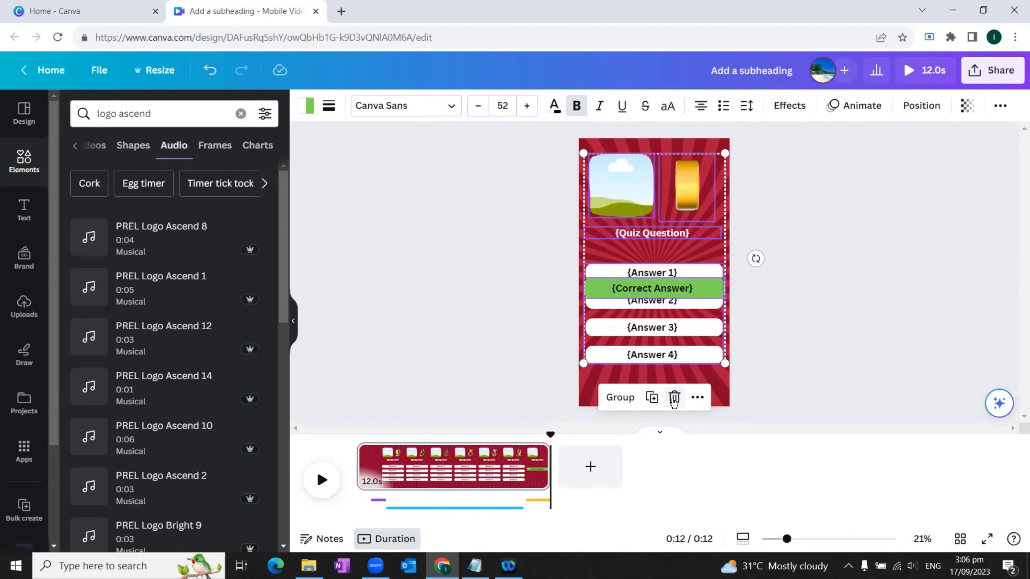
left_click(674, 399)
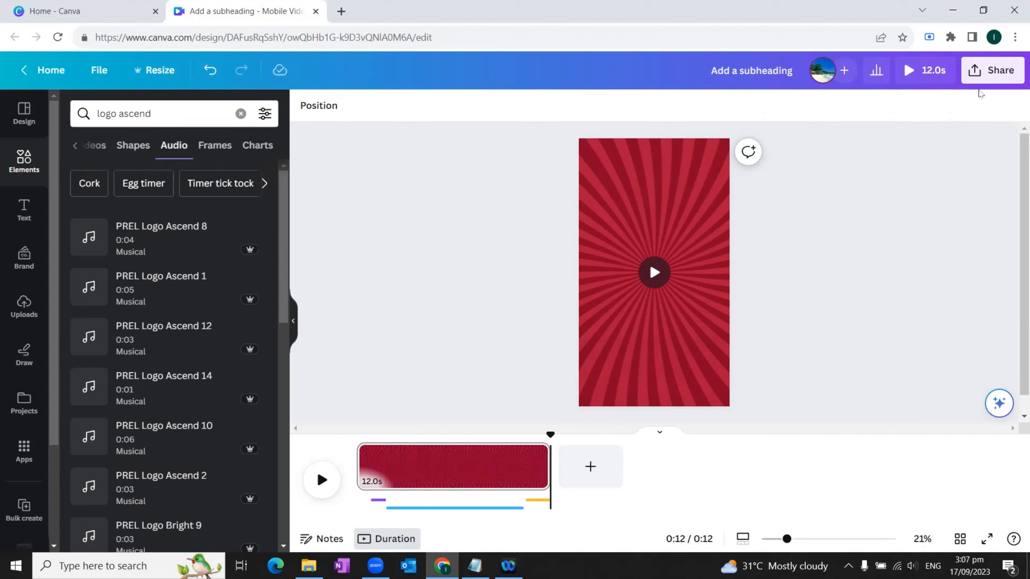
left_click(983, 76)
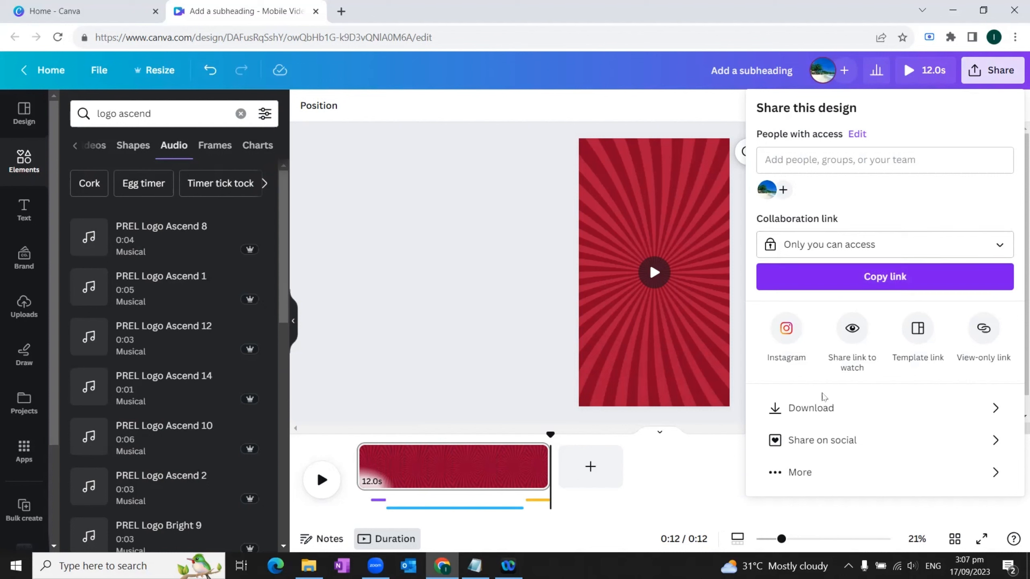
left_click(818, 408)
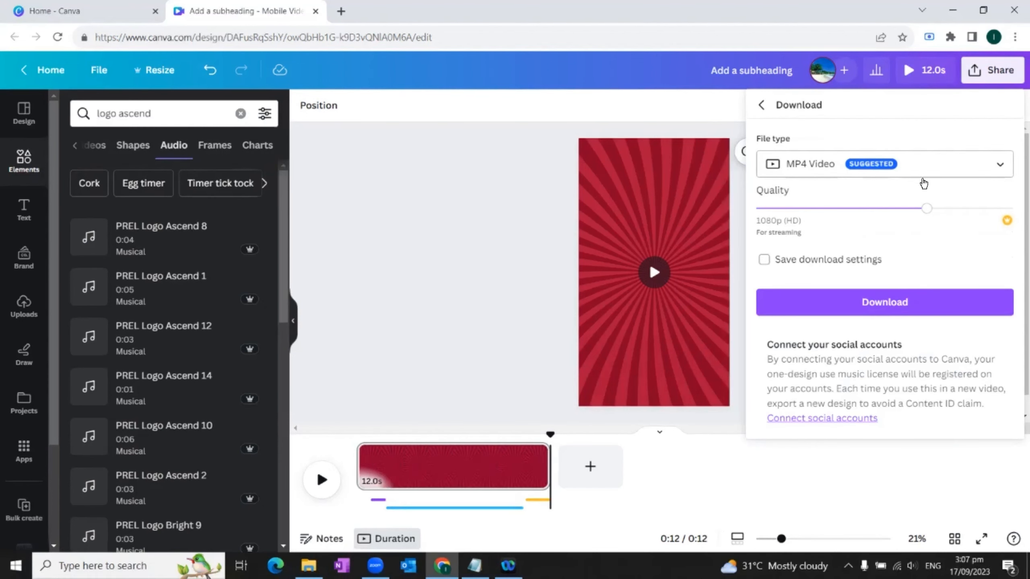
left_click(888, 302)
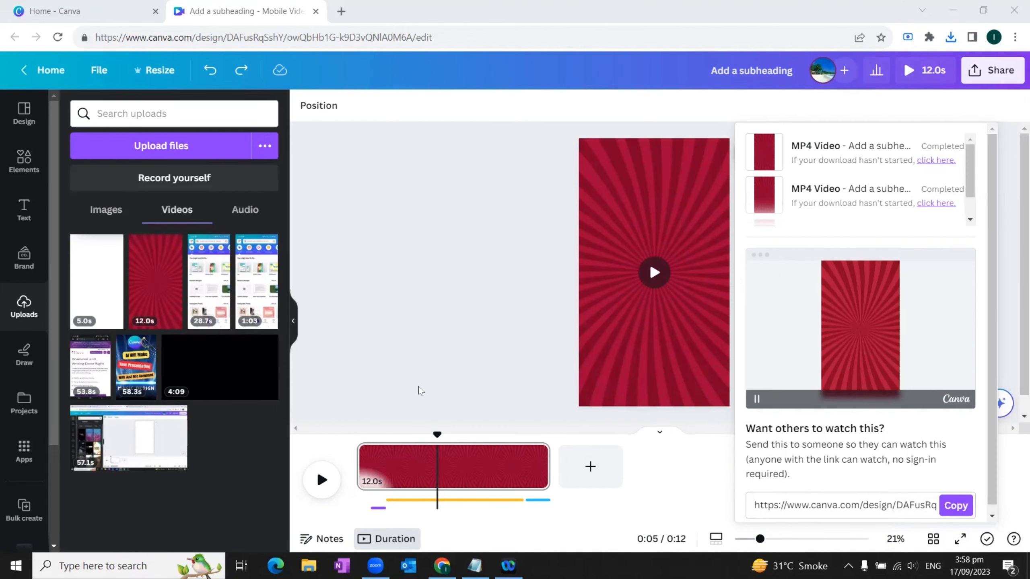
Step: Undo the deletion of the quiz elements and delete all three audio tracks from the timeline
left_click(448, 383)
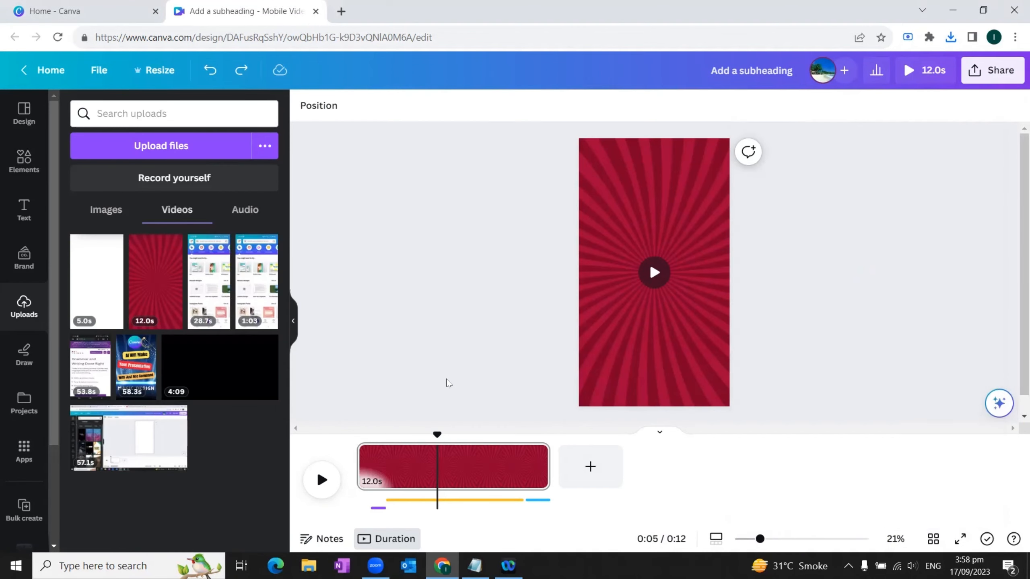
key("ctrl+z")
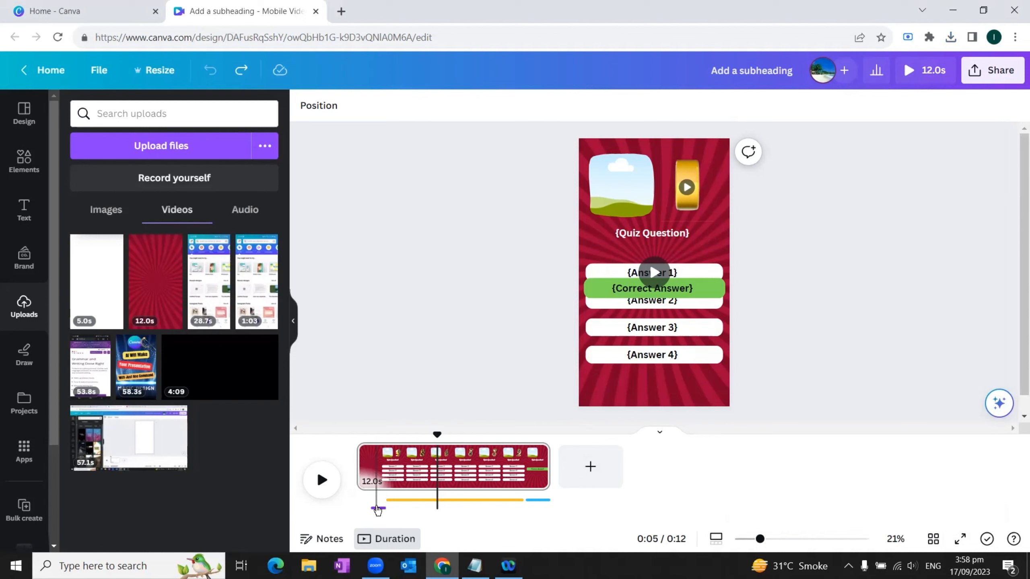
left_click(377, 509)
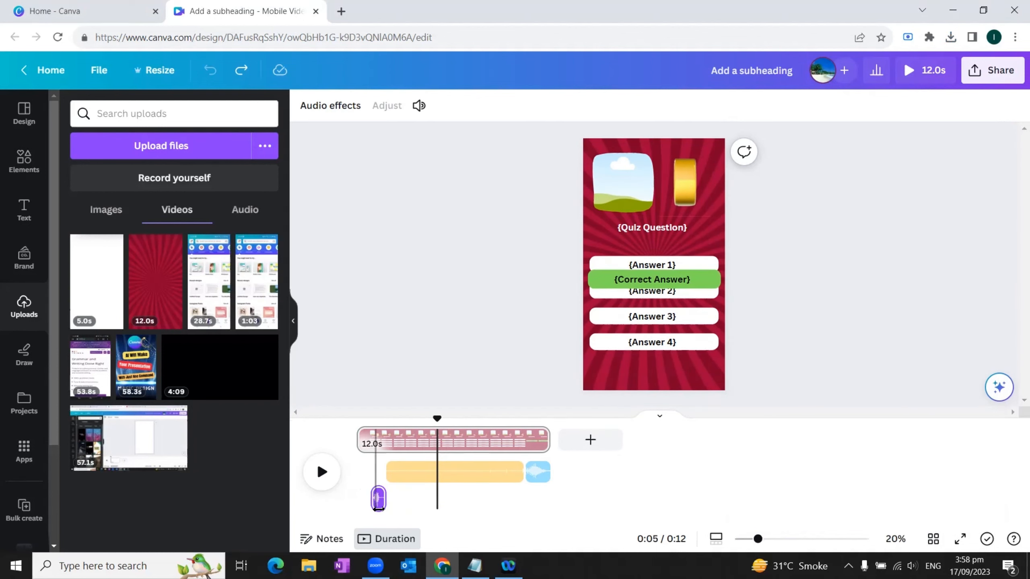
right_click(379, 502)
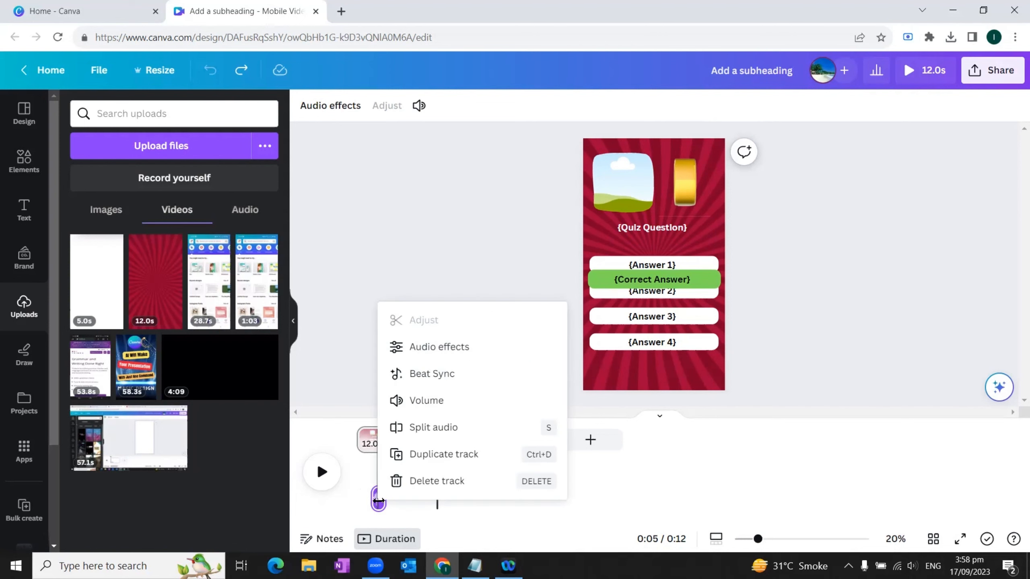
left_click(415, 481)
right_click(444, 498)
left_click(476, 480)
left_click(540, 498)
right_click(540, 499)
left_click(575, 480)
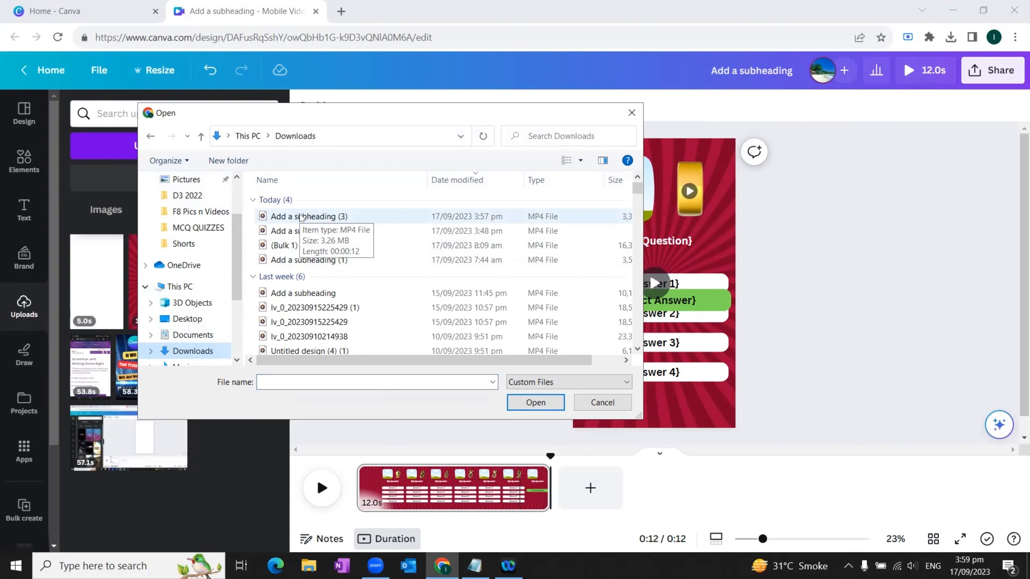
Step: Upload the downloaded video "Add a subheading (3)", place it on the page and send it to the back
double_click(301, 216)
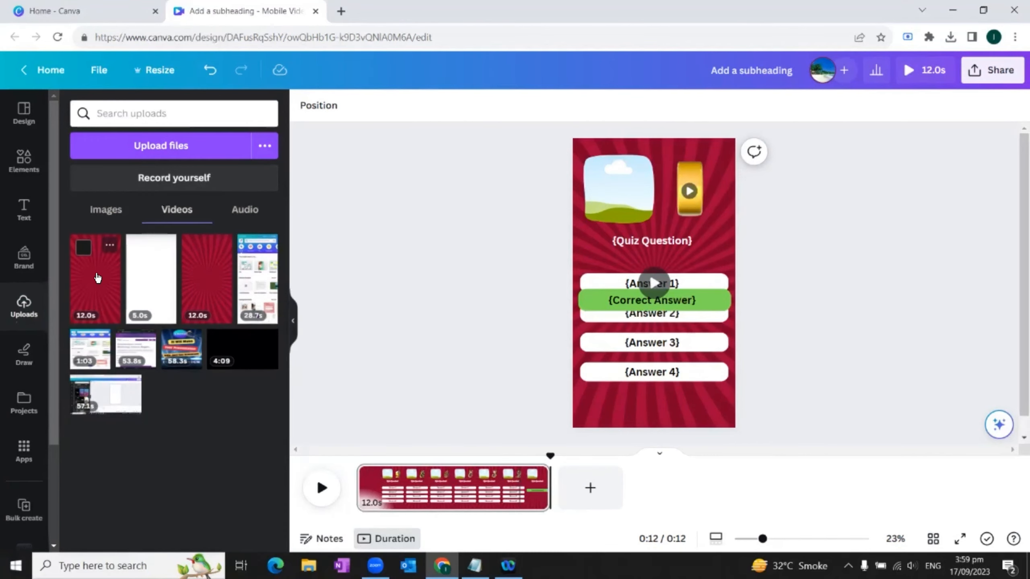
left_click_drag(94, 279, 665, 337)
right_click(671, 372)
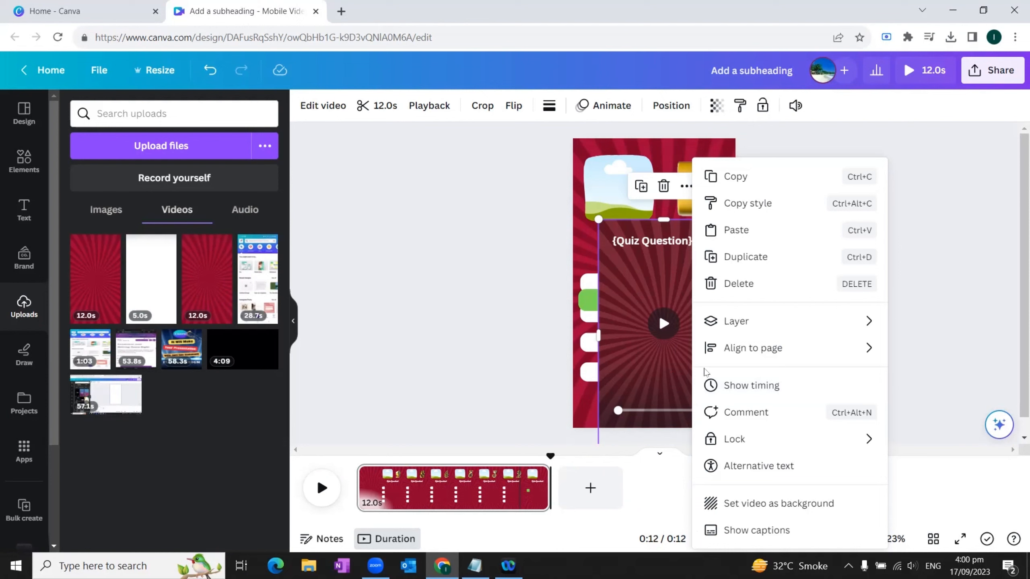
mouse_move(769, 330)
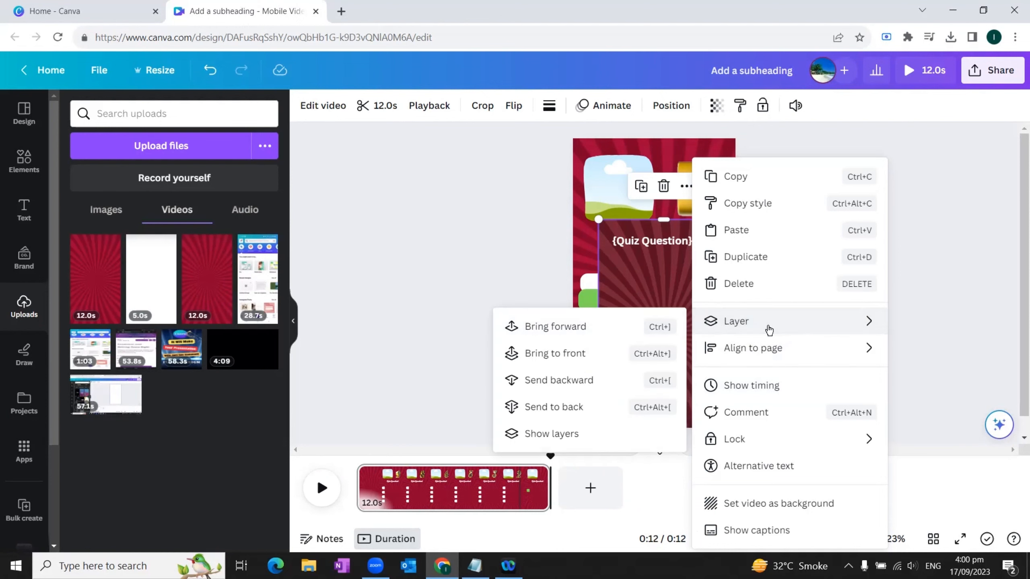
left_click(536, 407)
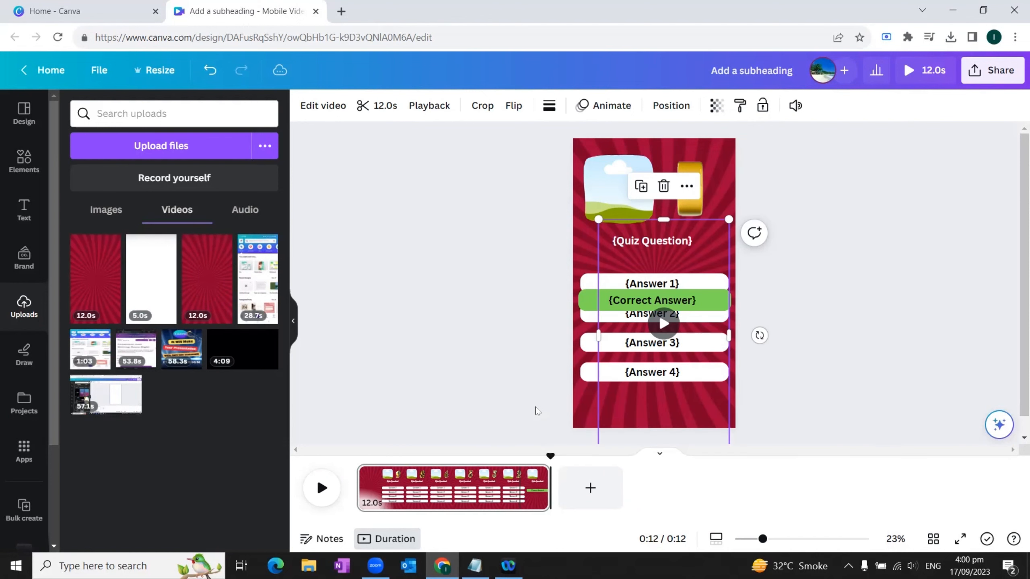
left_click(741, 360)
mouse_move(713, 406)
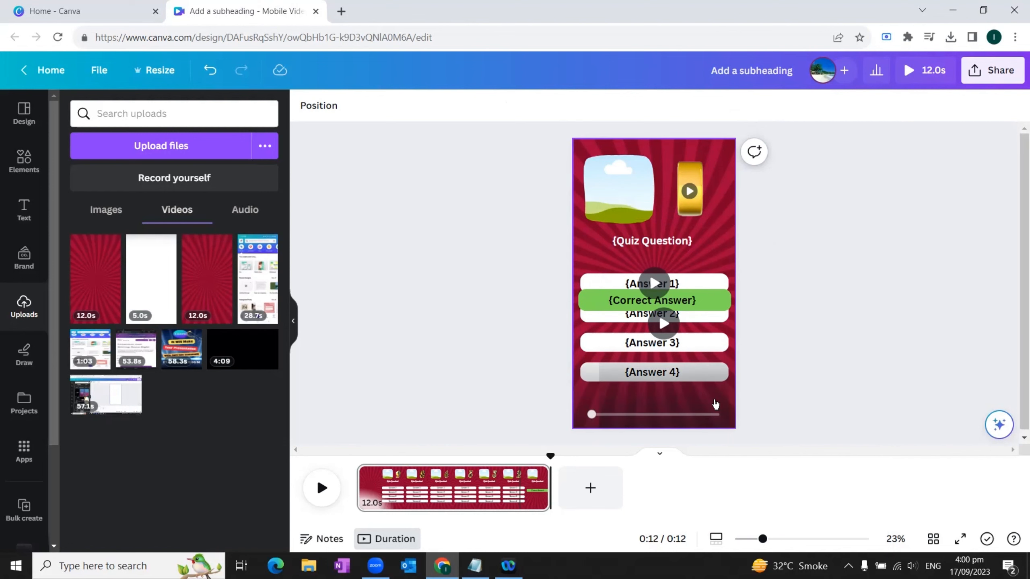
Step: Play the page to check the animations and the sound of the inserted video
left_click(323, 488)
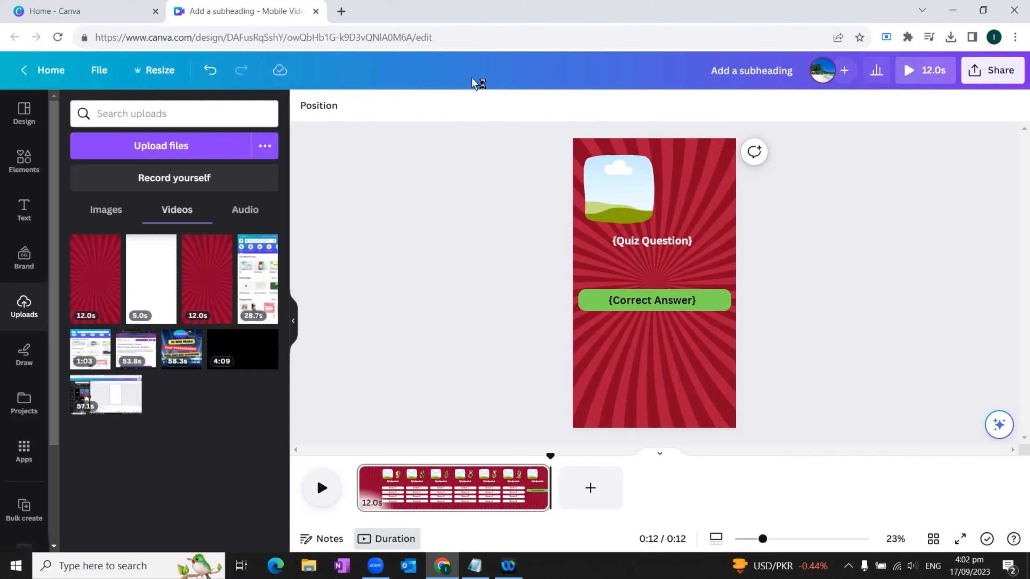
left_click(456, 38)
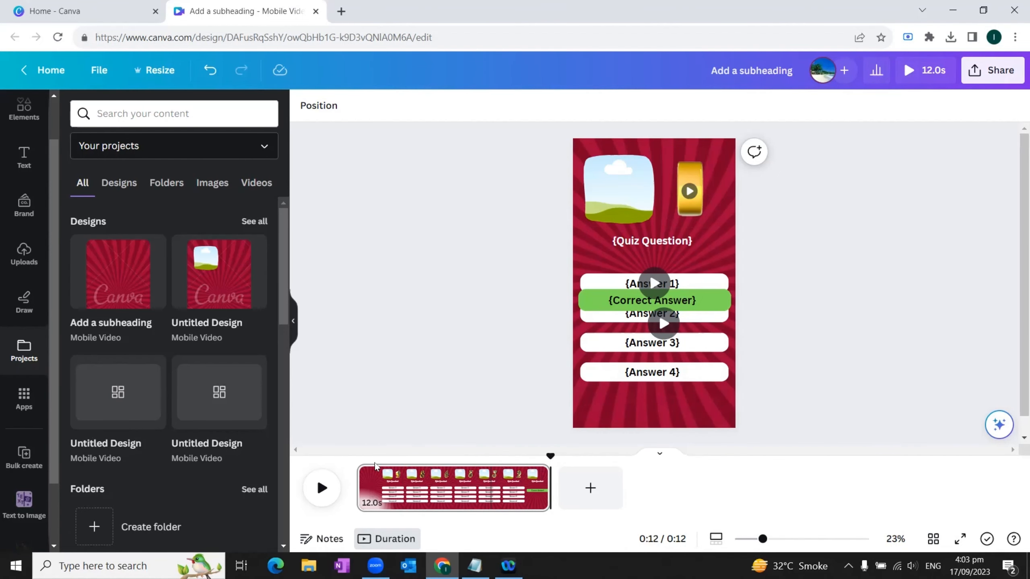
Step: Upload the quiz CSV file in Bulk create and check that the question and answer fields are connected
left_click(29, 453)
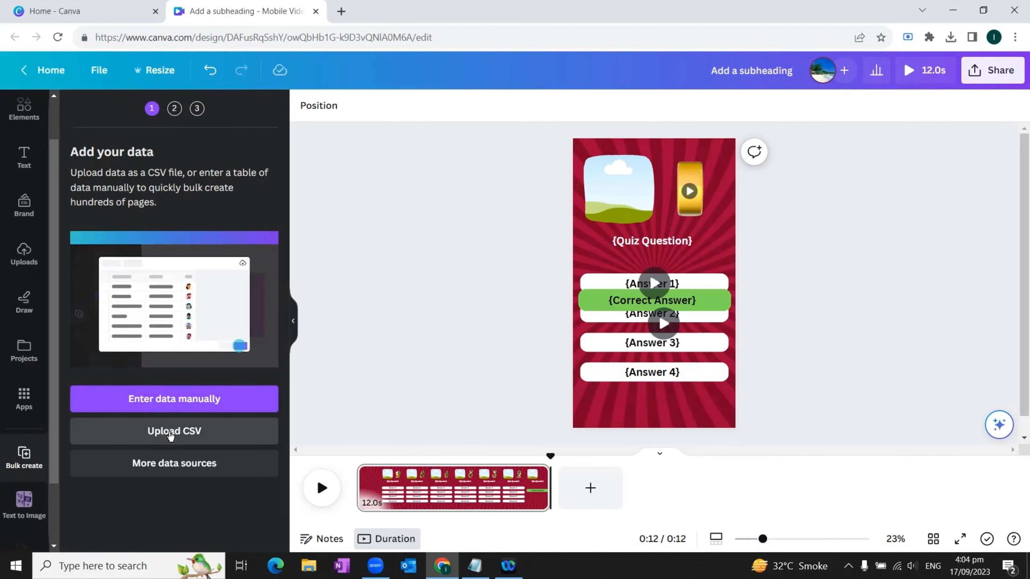
left_click(170, 431)
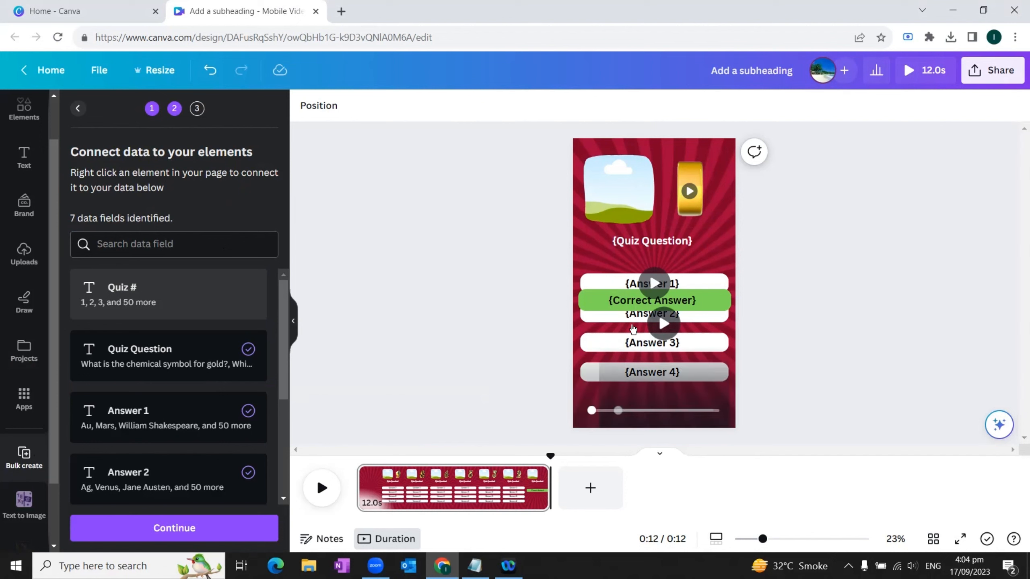
scroll(217, 401, "down", 5)
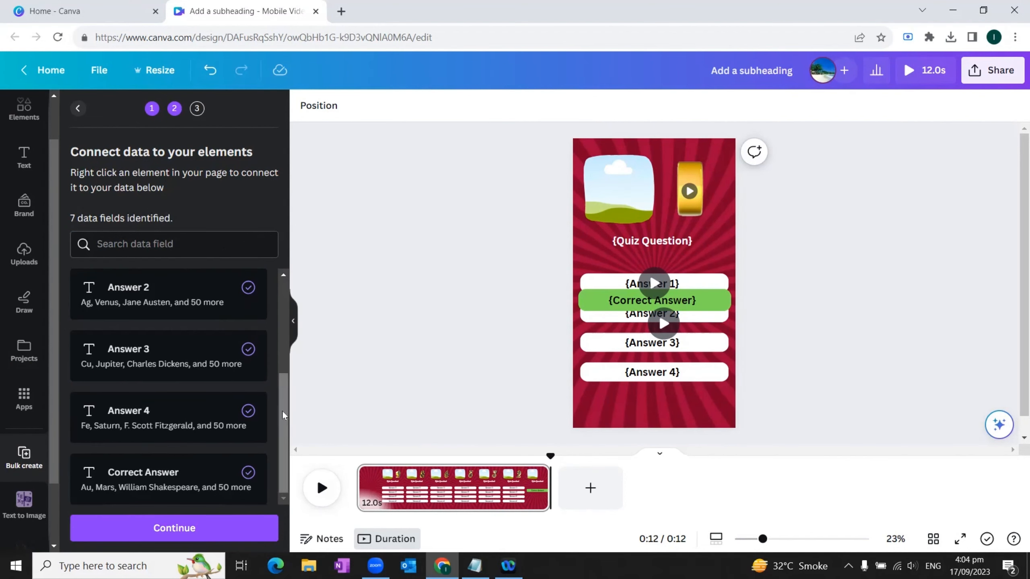
Step: Generate the 50 quiz pages with all data rows selected
left_click(239, 530)
left_click_drag(281, 253, 274, 562)
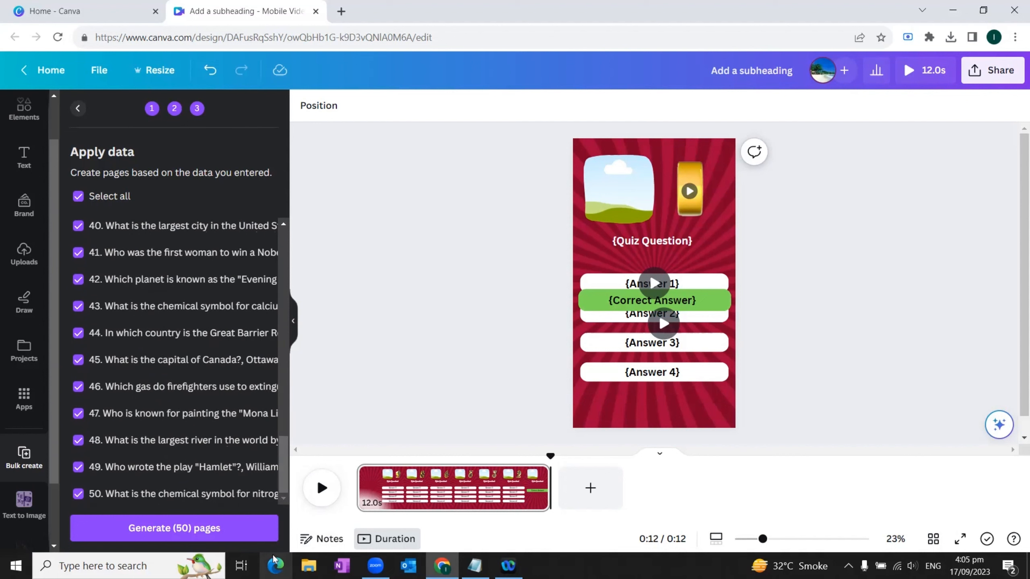
left_click(161, 536)
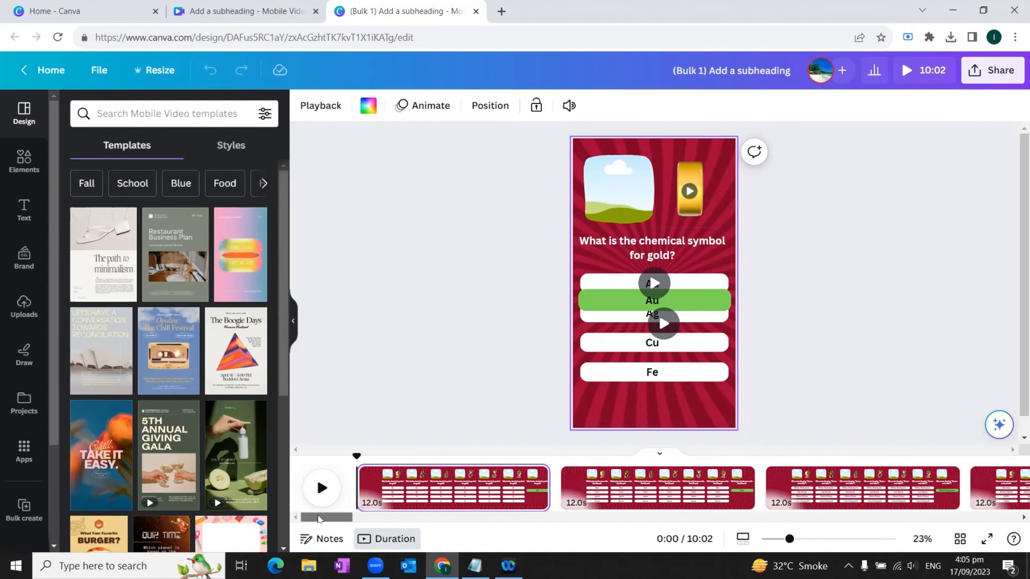
Step: Open the MCQs folder with the quiz photos among your projects
left_click_drag(320, 517, 282, 522)
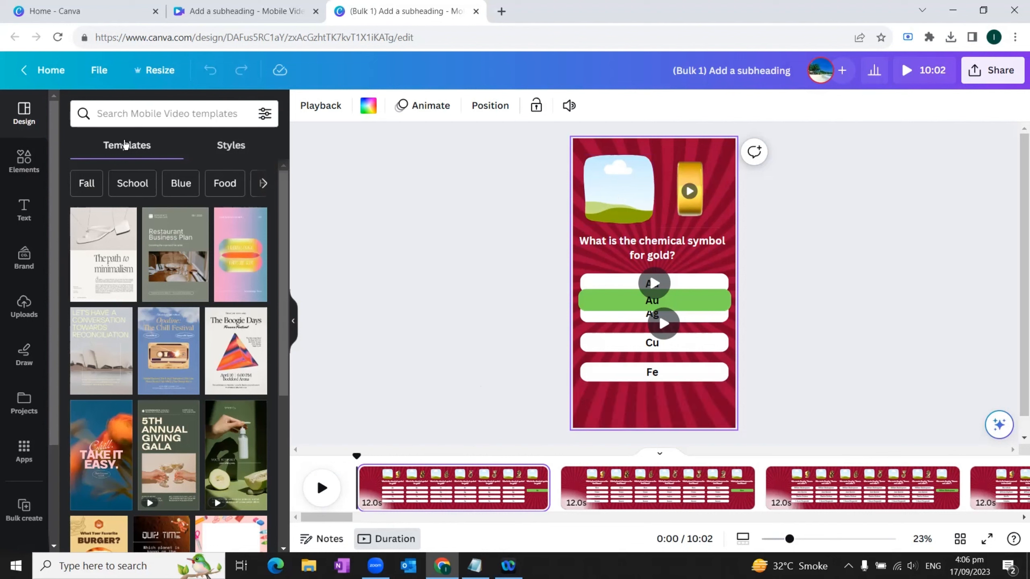
left_click_drag(54, 130, 54, 179)
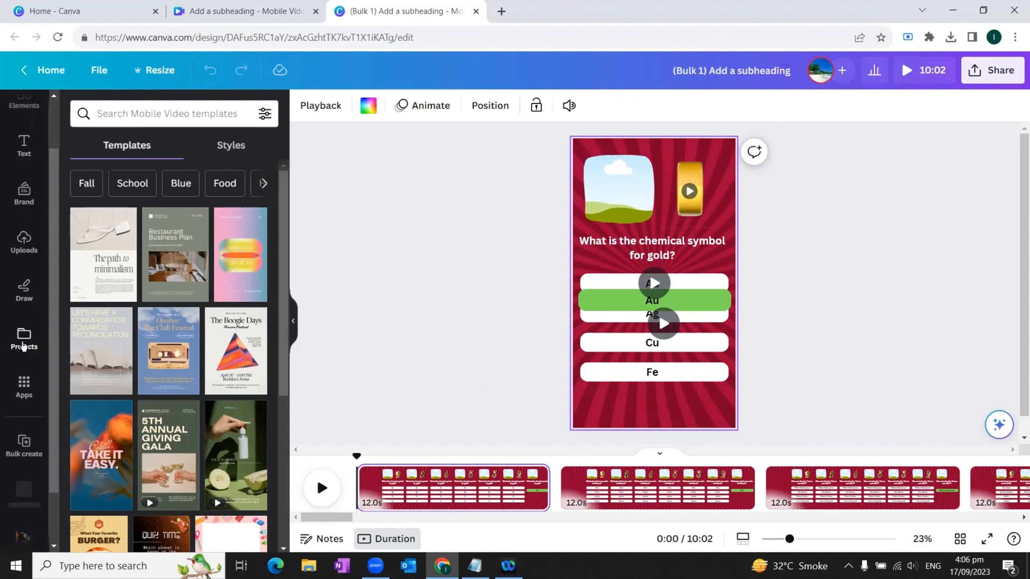
left_click(23, 343)
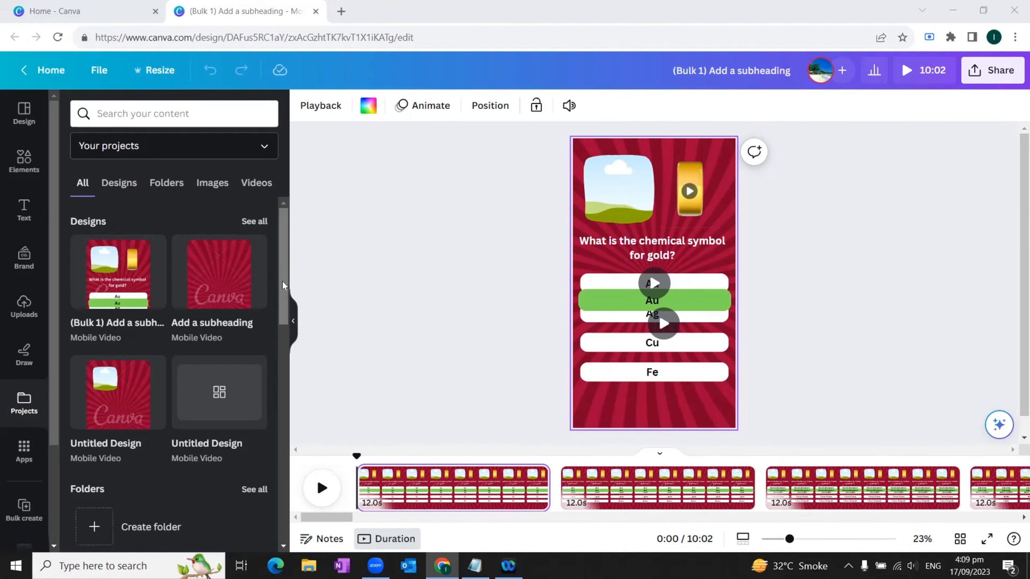
scroll(235, 364, "down", 6)
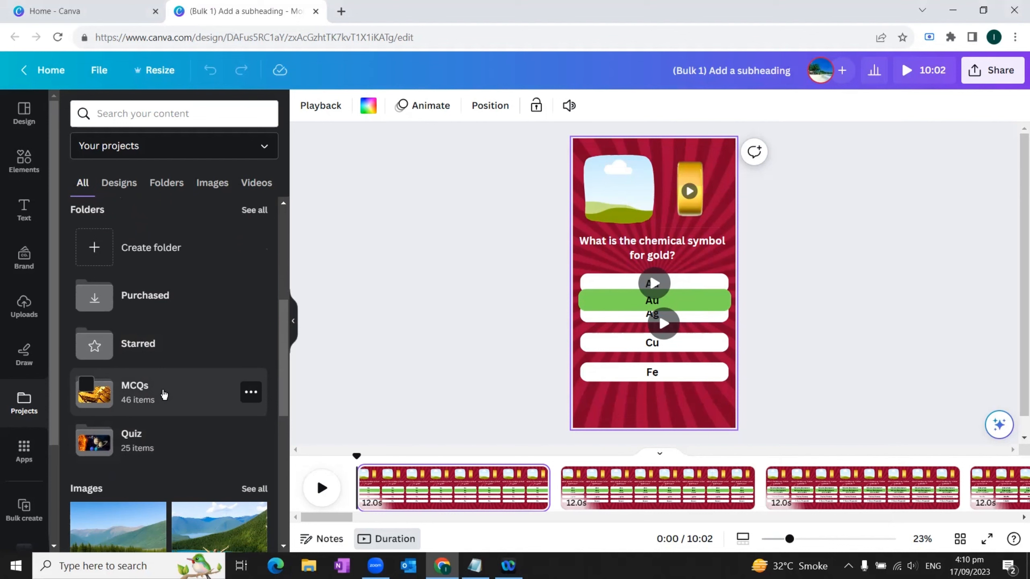
left_click(164, 395)
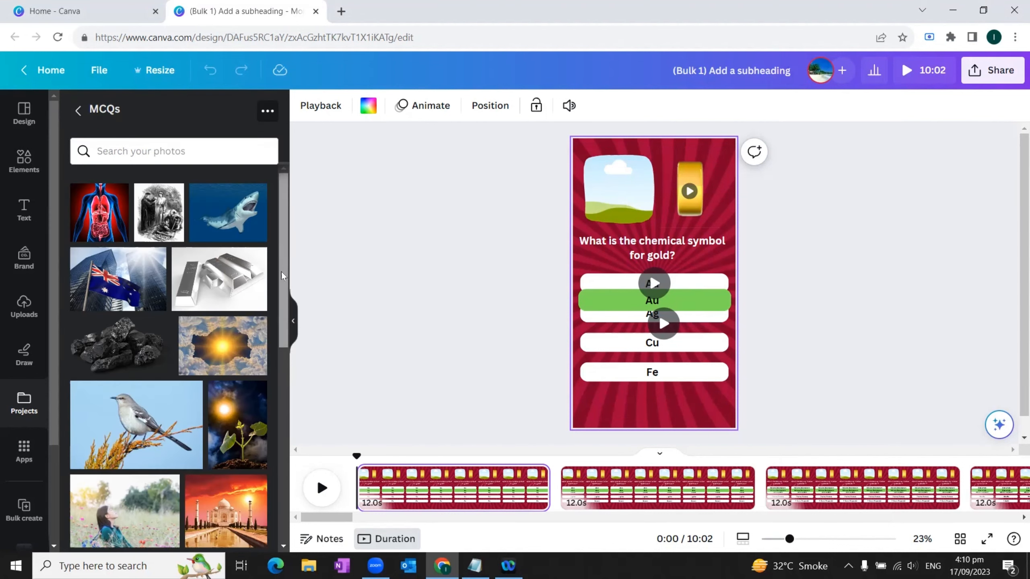
Step: Fill the photo frame on the page about the chemical symbol for gold with the gold bars photo
left_click_drag(281, 273, 284, 302)
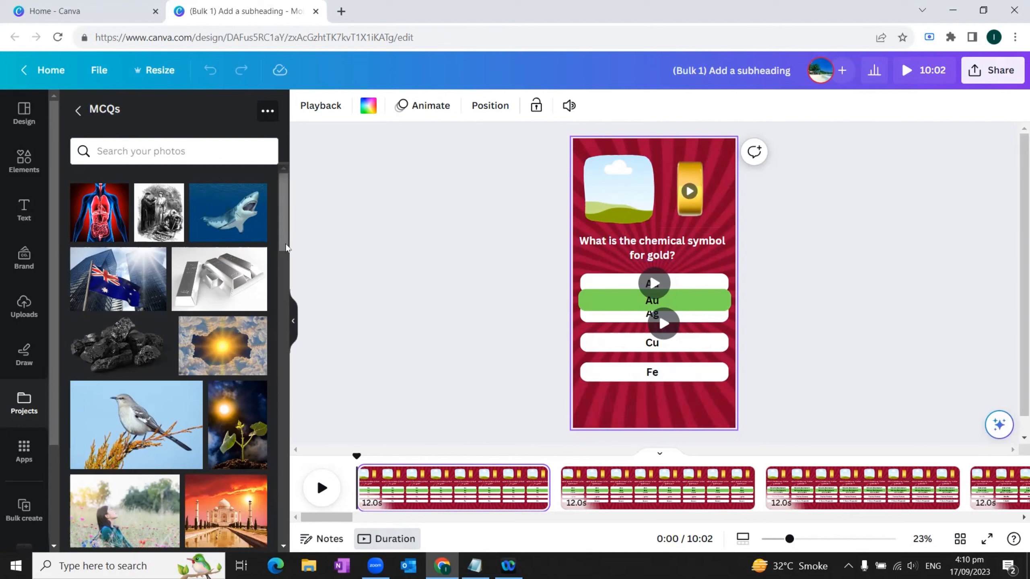
left_click_drag(280, 242, 262, 337)
left_click_drag(96, 357, 604, 190)
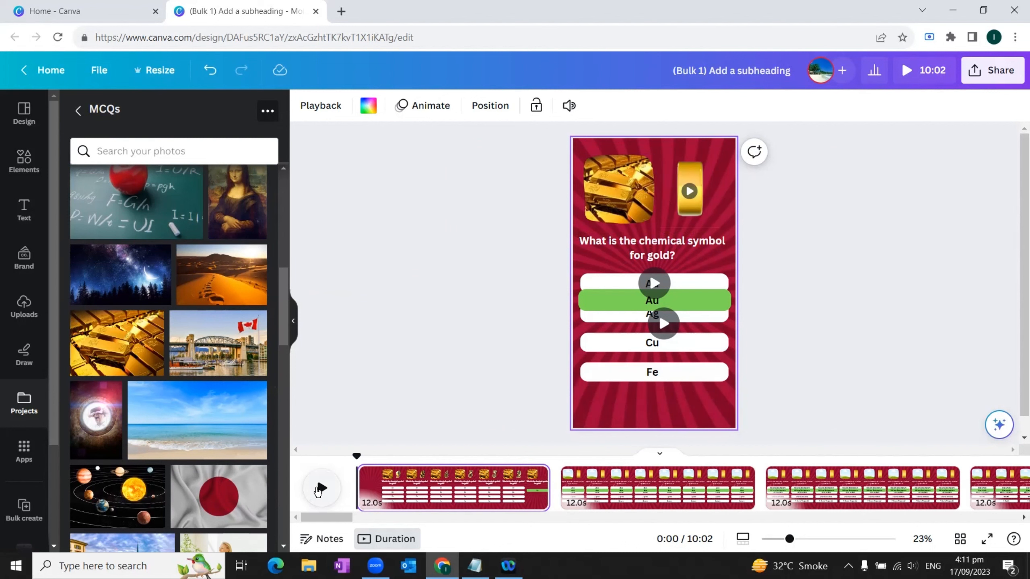
Step: Fill the photo frame on the second page, about the Red Planet, with the Mars photo
left_click(637, 491)
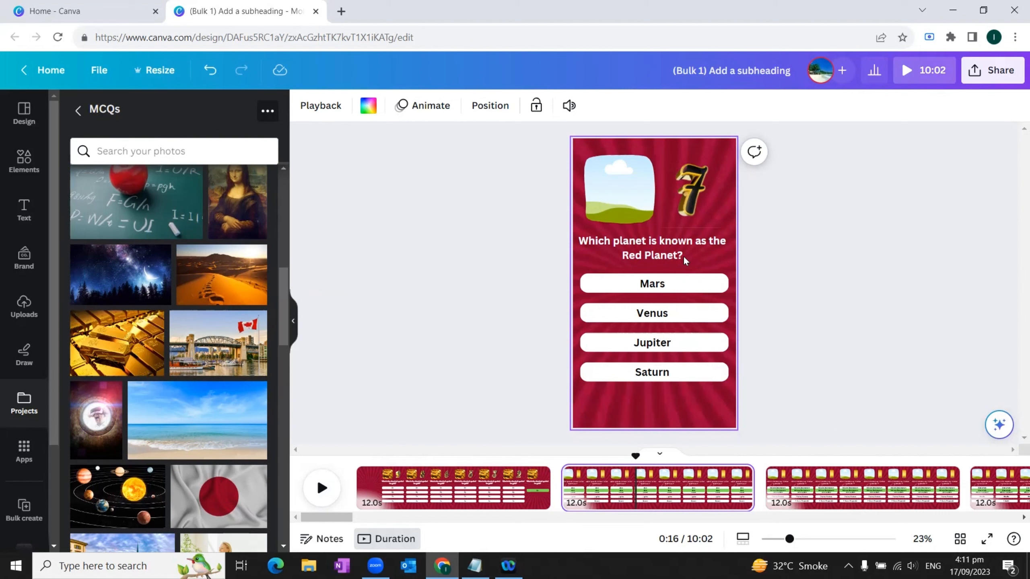
scroll(219, 363, "up", 5)
scroll(220, 361, "down", 10)
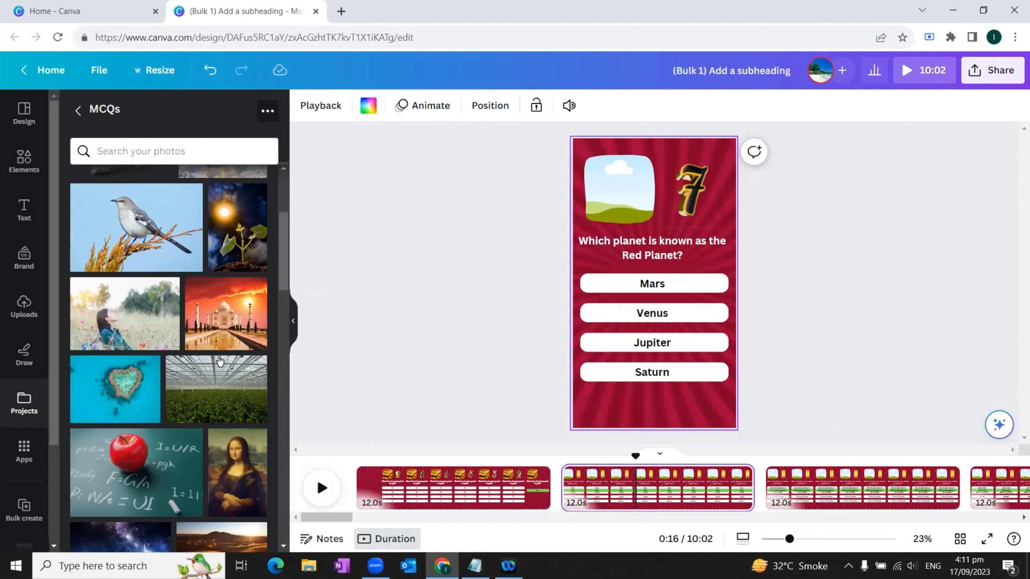
scroll(219, 361, "down", 10)
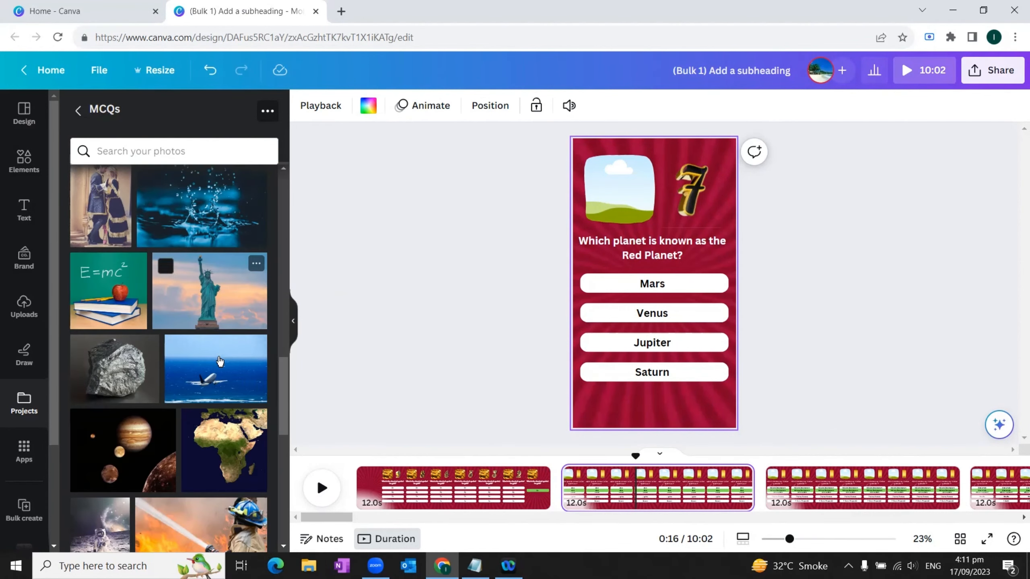
left_click_drag(219, 361, 591, 183)
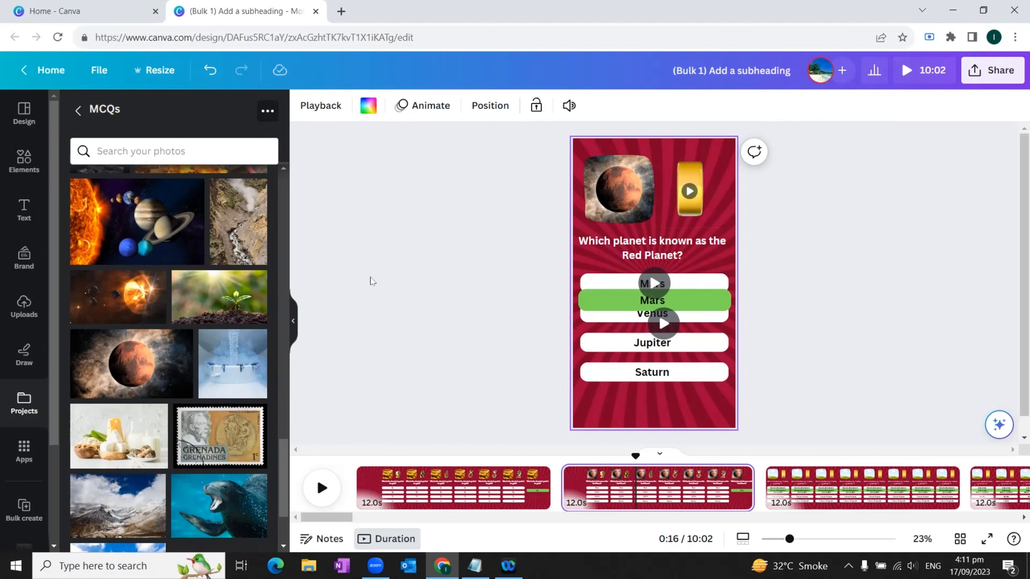
Step: Fill the photo frame on the "Romeo and Juliet" page with the photo of the couple in period costume
scroll(491, 350, "down", 1)
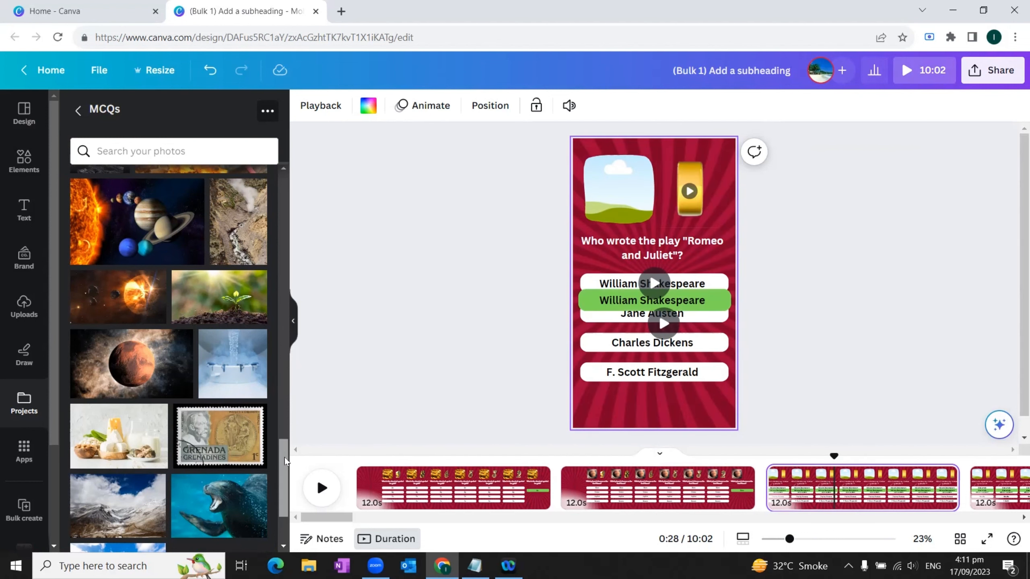
left_click_drag(285, 457, 316, 336)
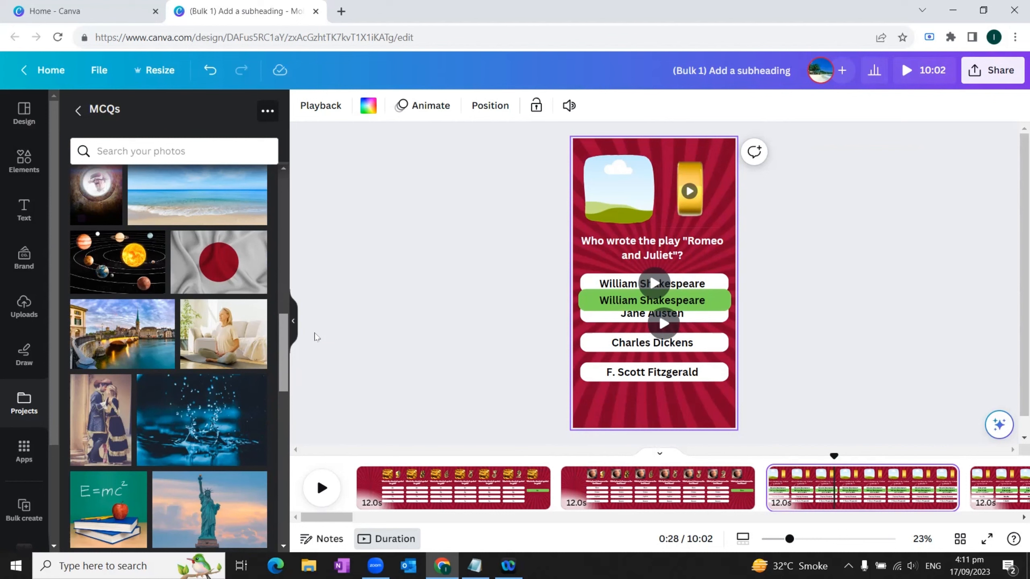
left_click_drag(100, 420, 618, 187)
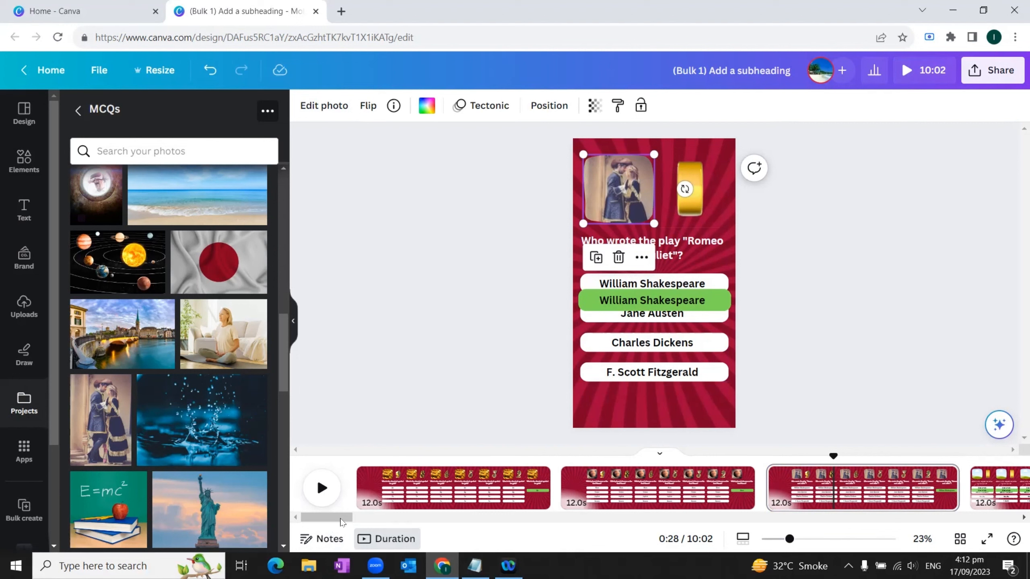
Step: Fill the photo frame on the fourth page, with the blue whale answer, with a matching photo from the folder
left_click(964, 508)
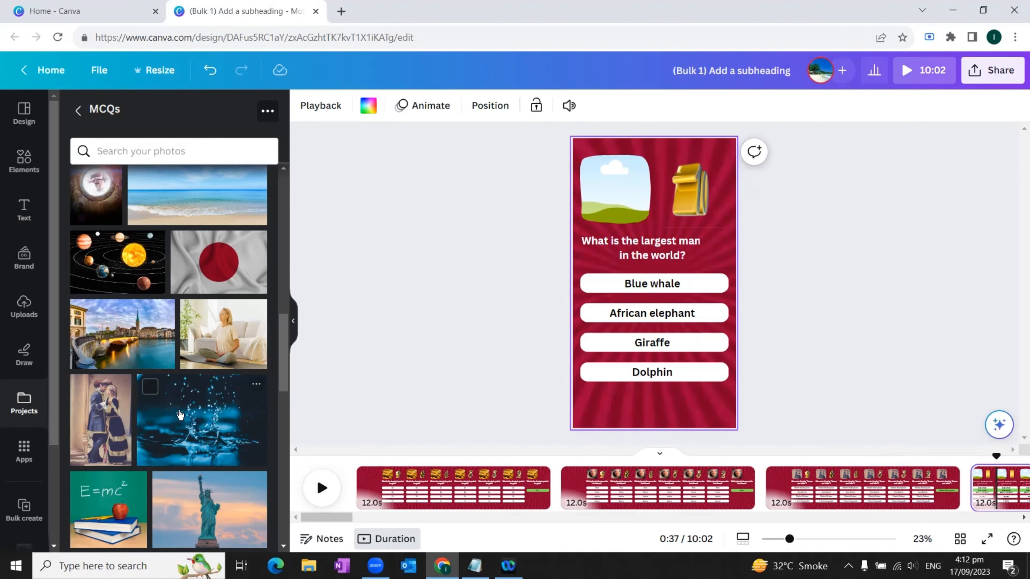
left_click(715, 245)
scroll(136, 385, "down", 20)
left_click_drag(219, 394, 618, 190)
Step: Fill the fifth page's frame with a matching photo and the tallest mountain page's frame with the snowy mountain photo
left_click(627, 492)
scroll(219, 284, "up", 2)
left_click_drag(219, 298, 608, 199)
left_click(842, 490)
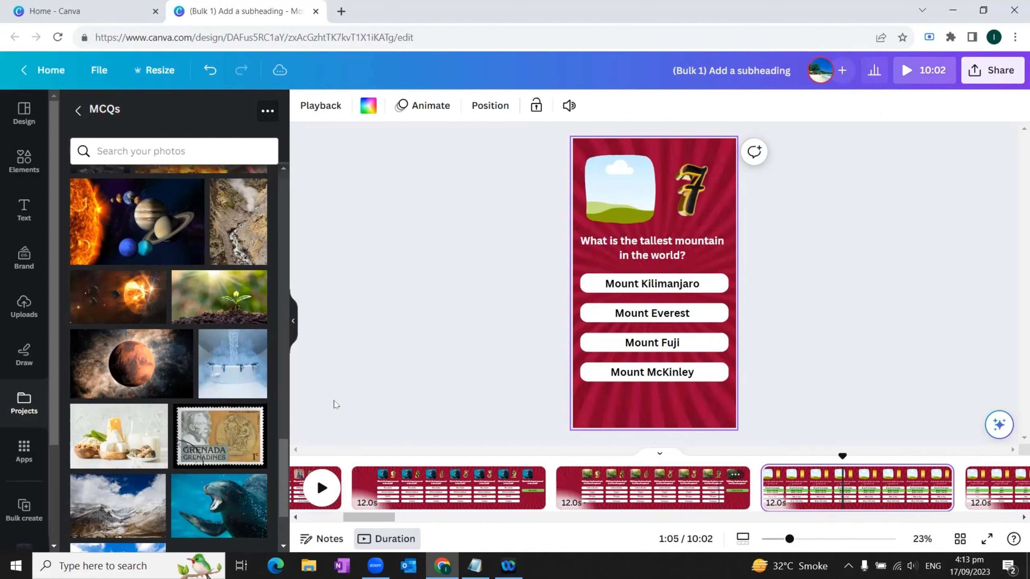
left_click_drag(101, 500, 599, 201)
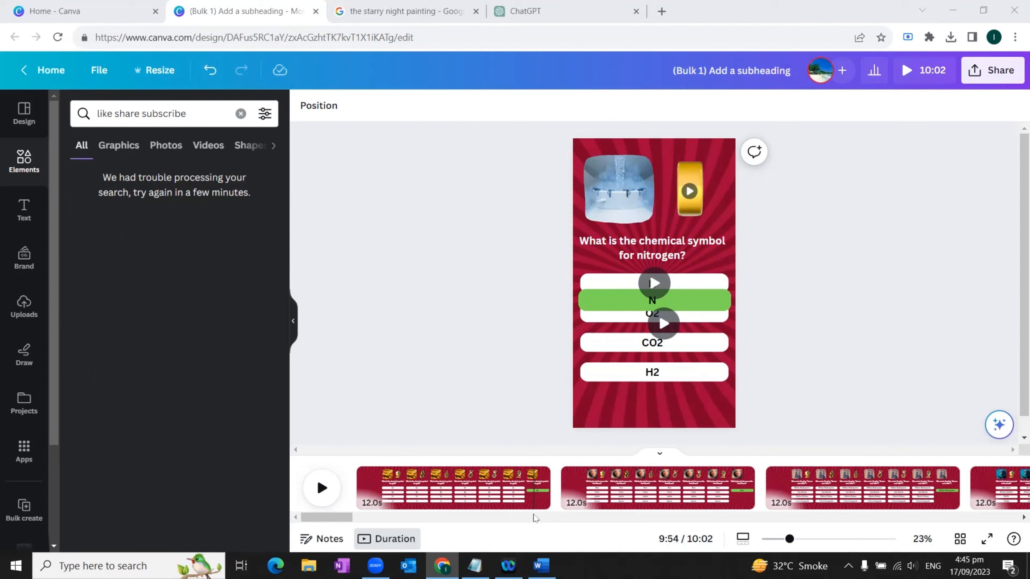
Step: Look over the finished pages and download all 50 as a single 1080p MP4 video instead of separate files
scroll(368, 527, "right", 5)
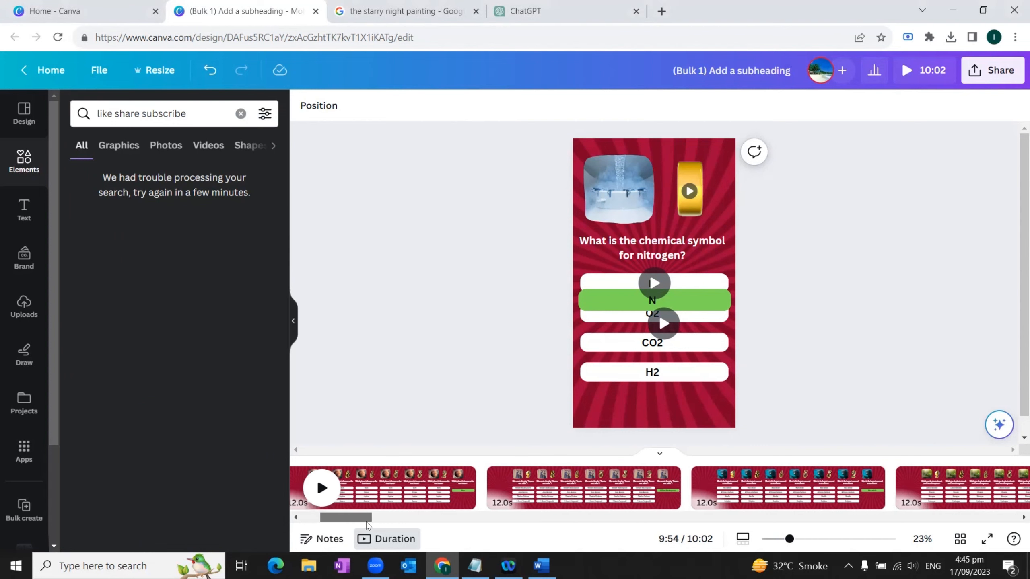
scroll(449, 523, "right", 4)
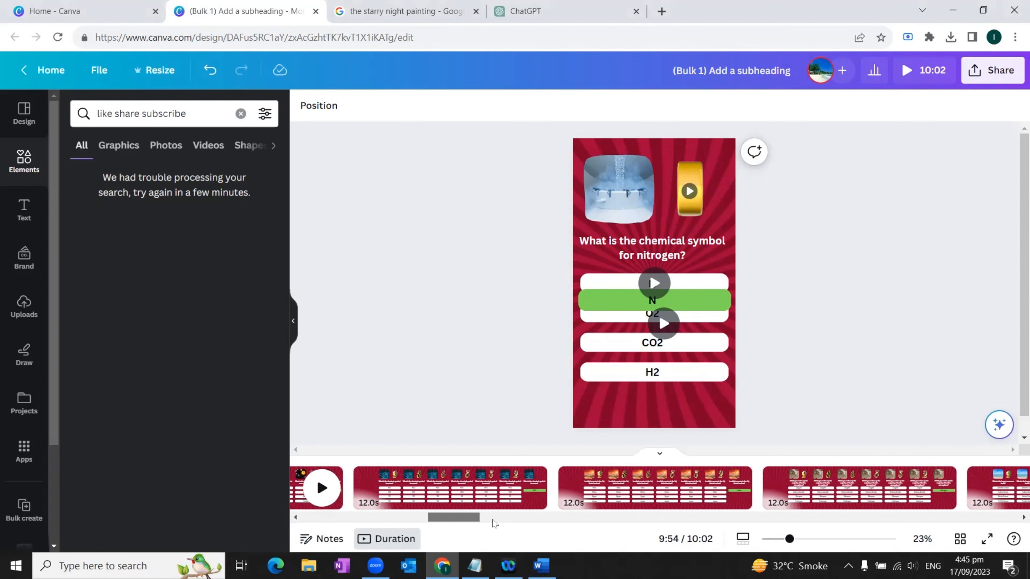
scroll(396, 524, "left", 9)
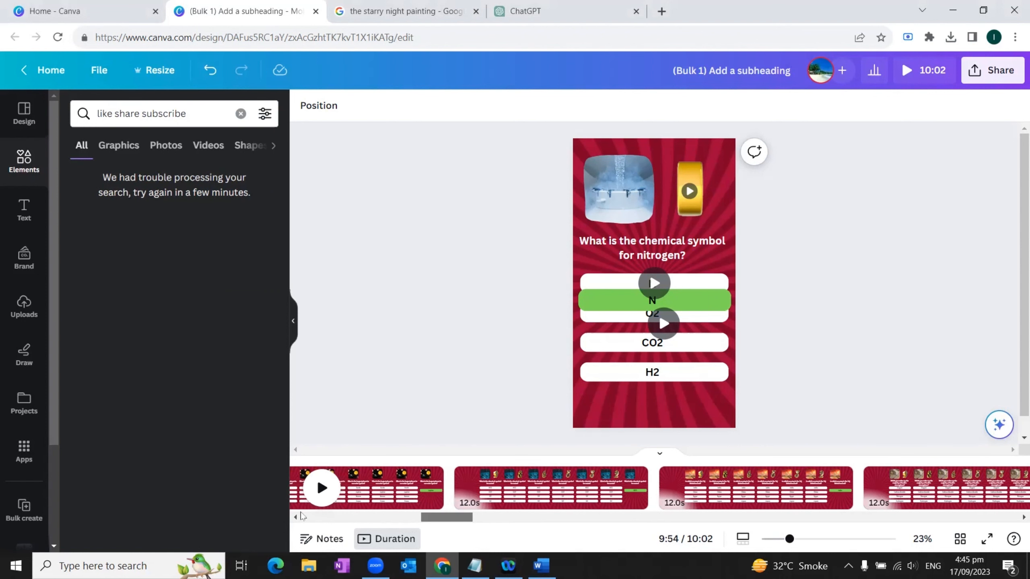
left_click(973, 74)
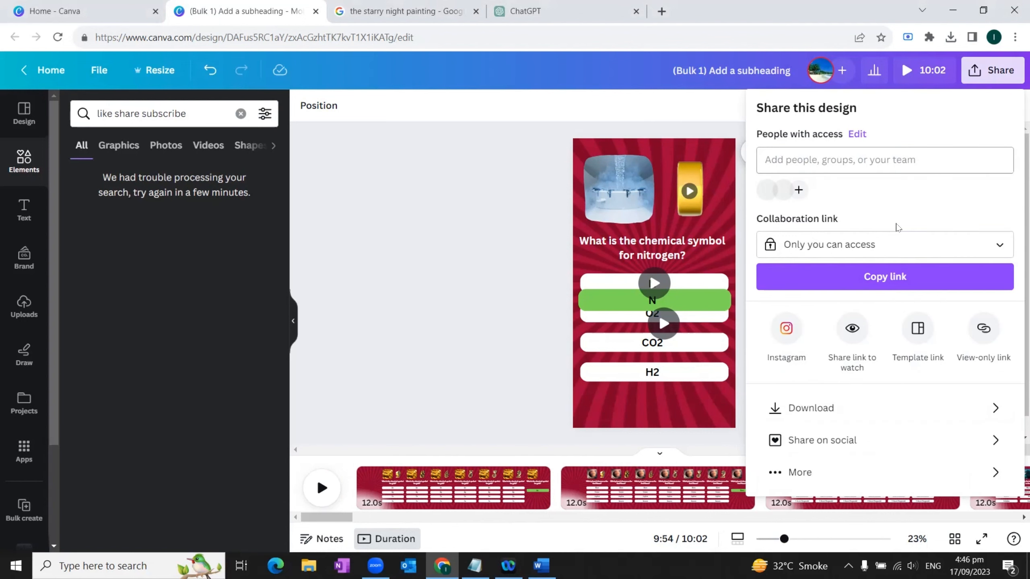
left_click(826, 409)
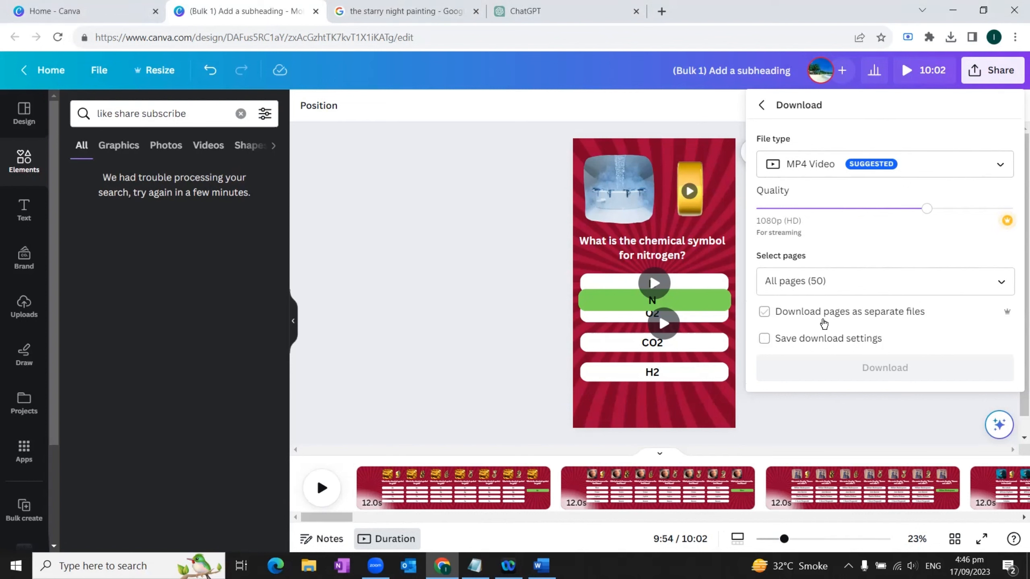
left_click(766, 317)
left_click(873, 345)
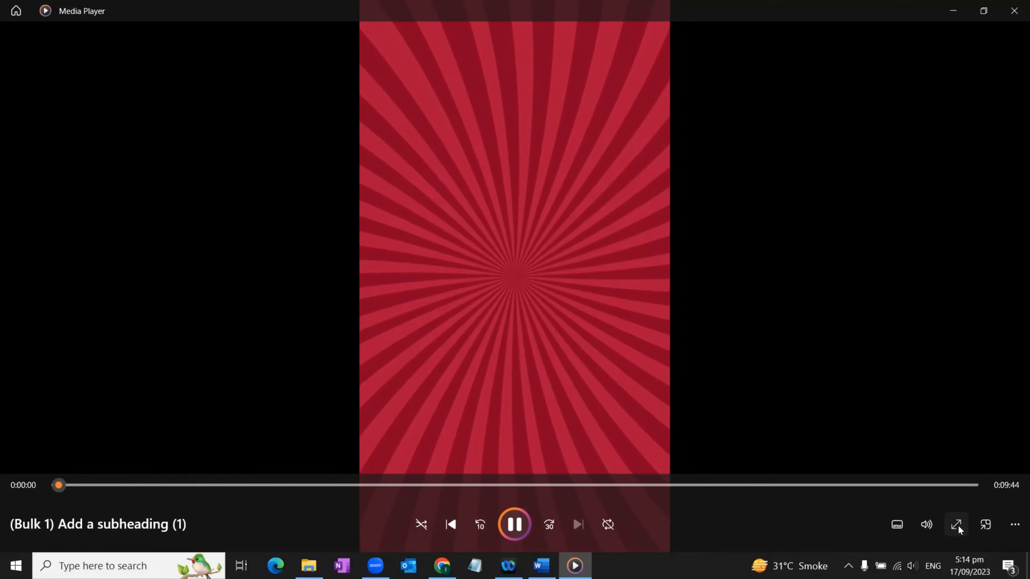
Step: Play the downloaded video "(Bulk 1) Add a subheading (1)" full screen in Media Player
left_click(956, 524)
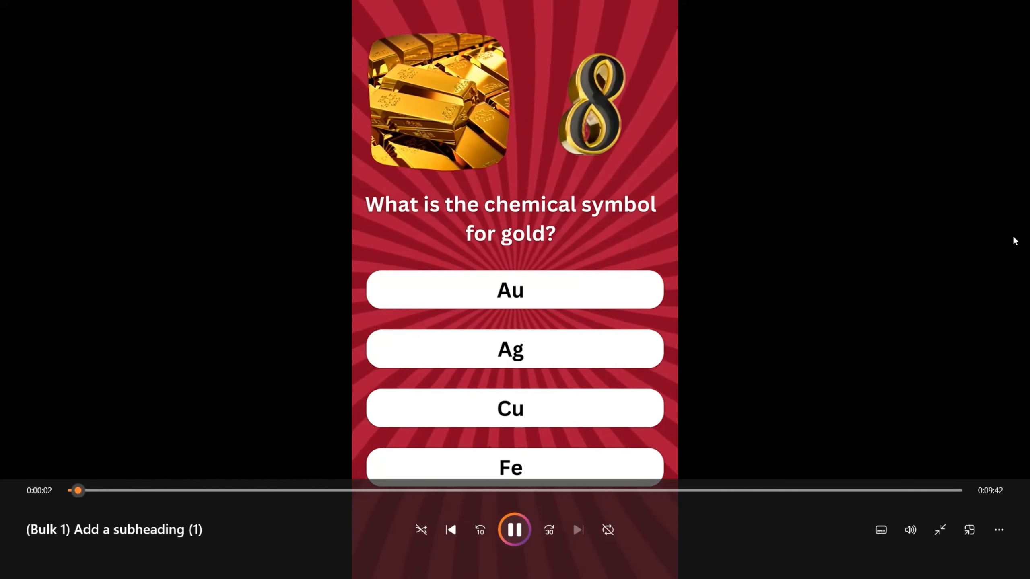